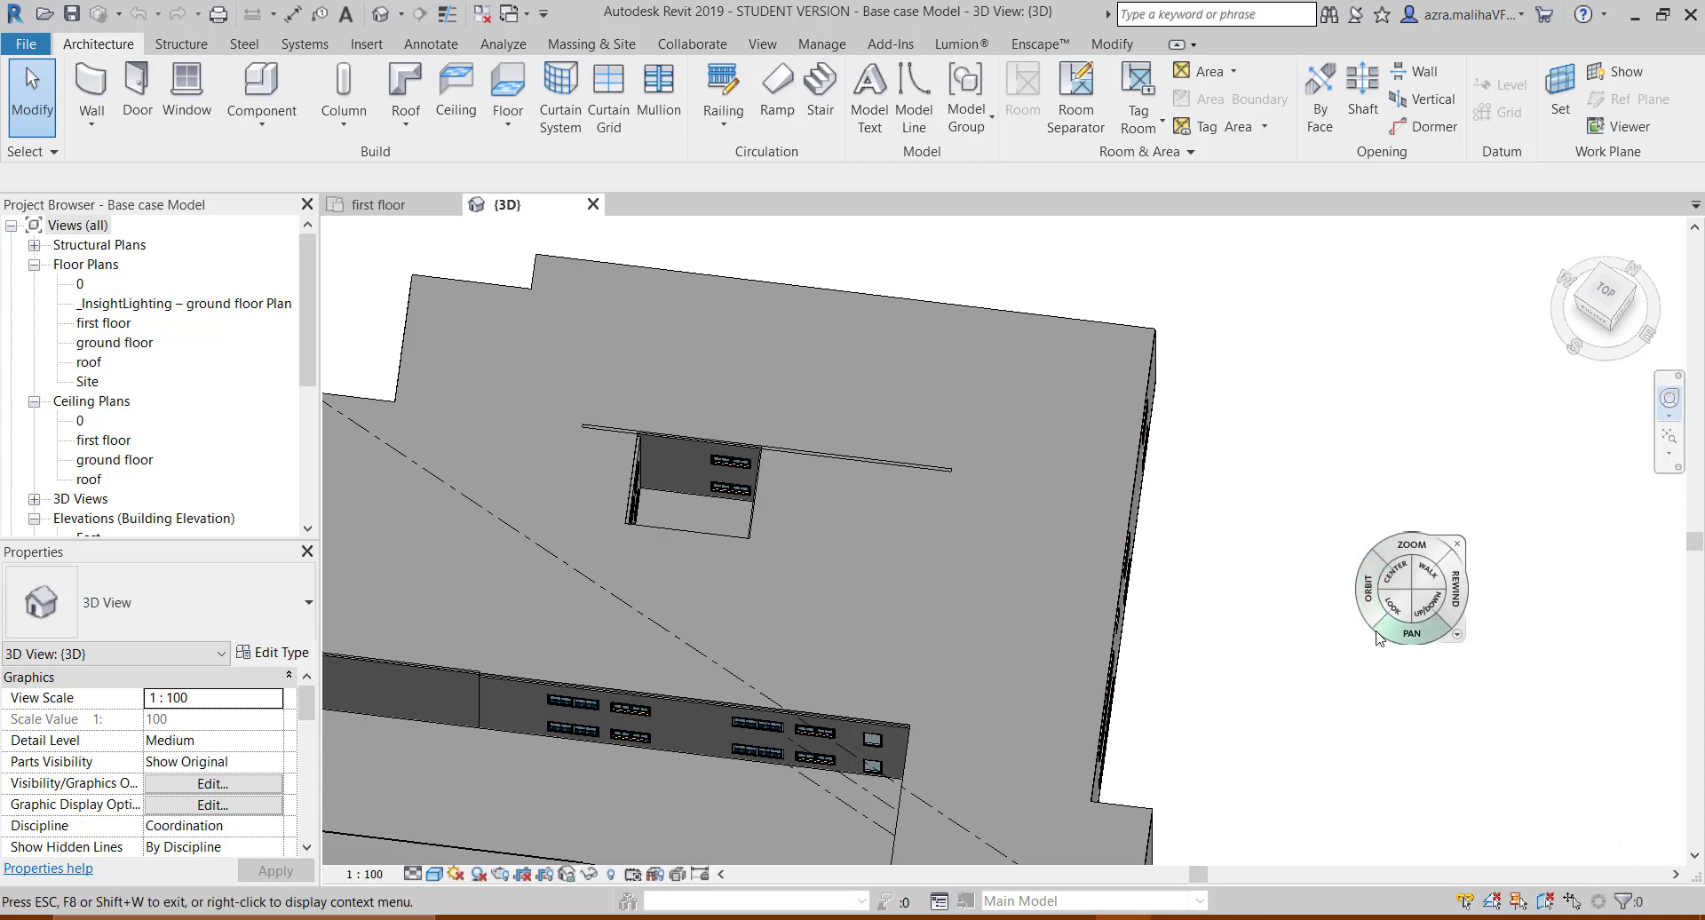
# - Examine the whole building in the 3D view from an oblique right-side angle and from directly above with north up
pyautogui.moveTo(1370, 625); pyautogui.dragTo(1196, 484)
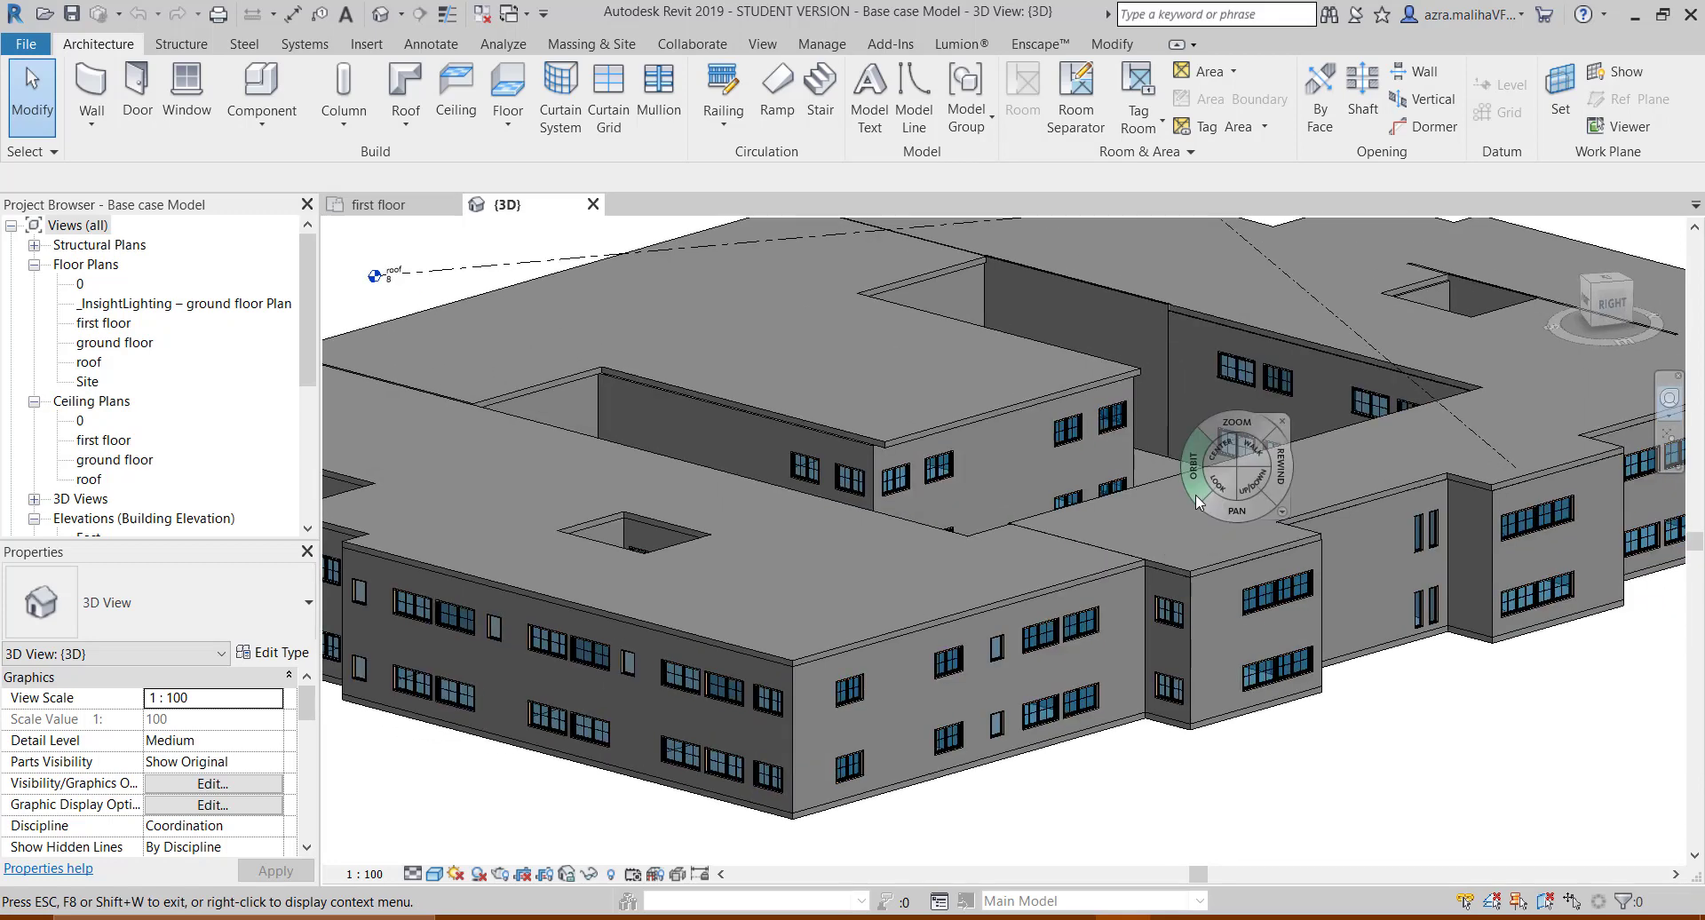
pyautogui.moveTo(1113, 521); pyautogui.dragTo(1159, 668)
pyautogui.scroll(-2, 1118, 662)
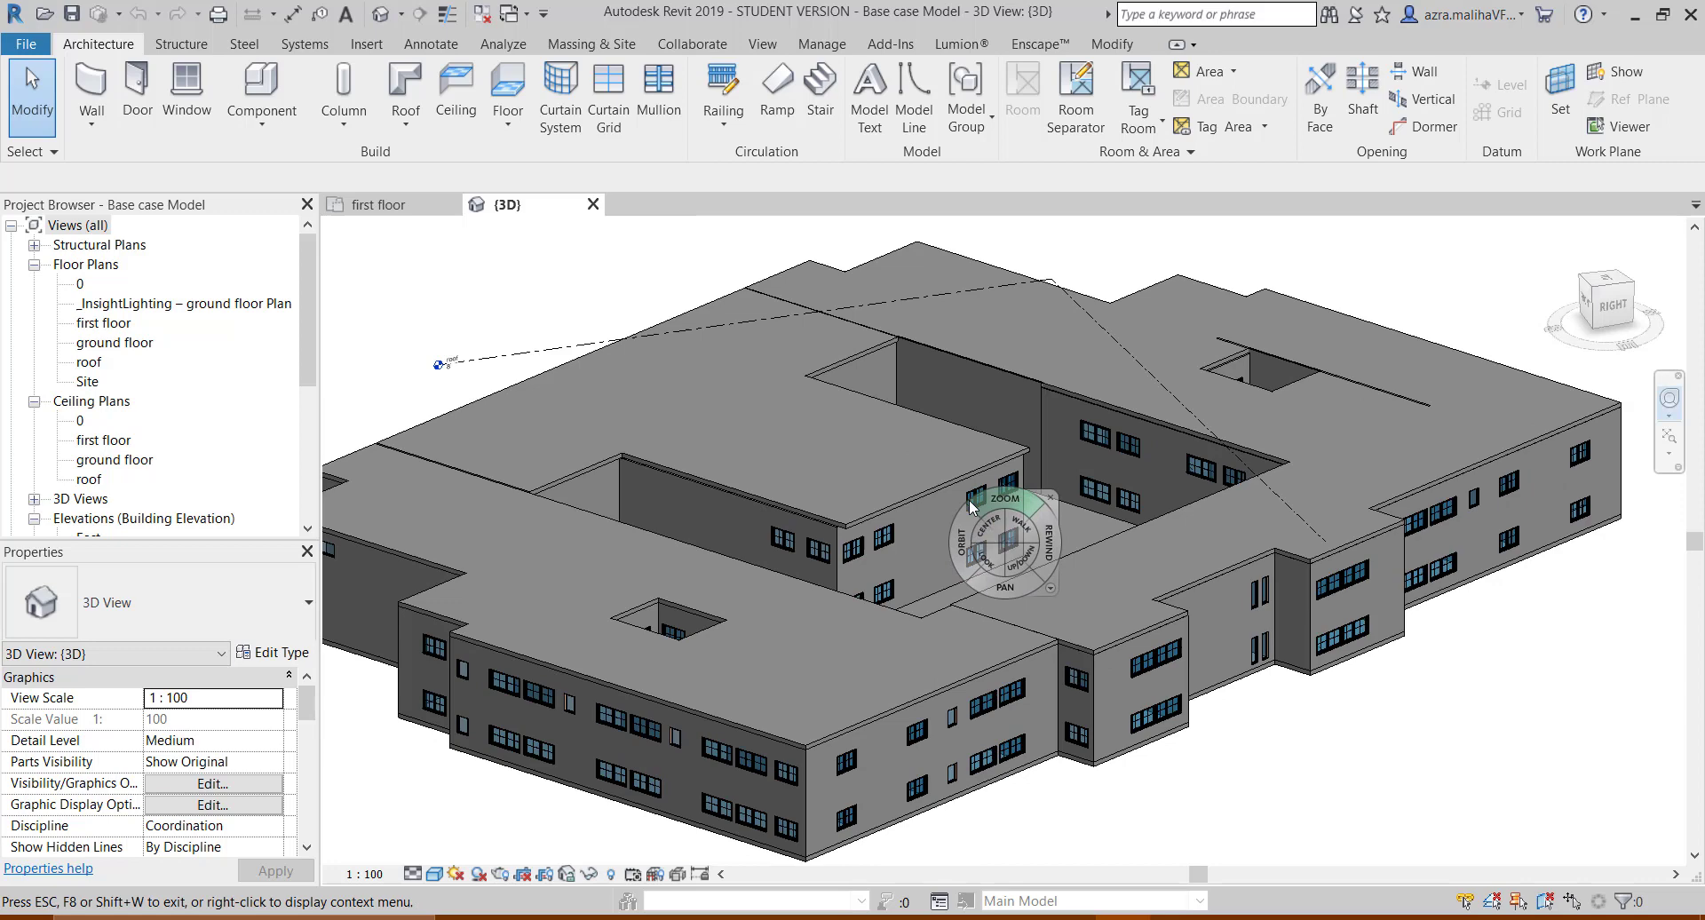
pyautogui.moveTo(970, 543); pyautogui.dragTo(979, 550)
pyautogui.scroll(-2, 979, 550)
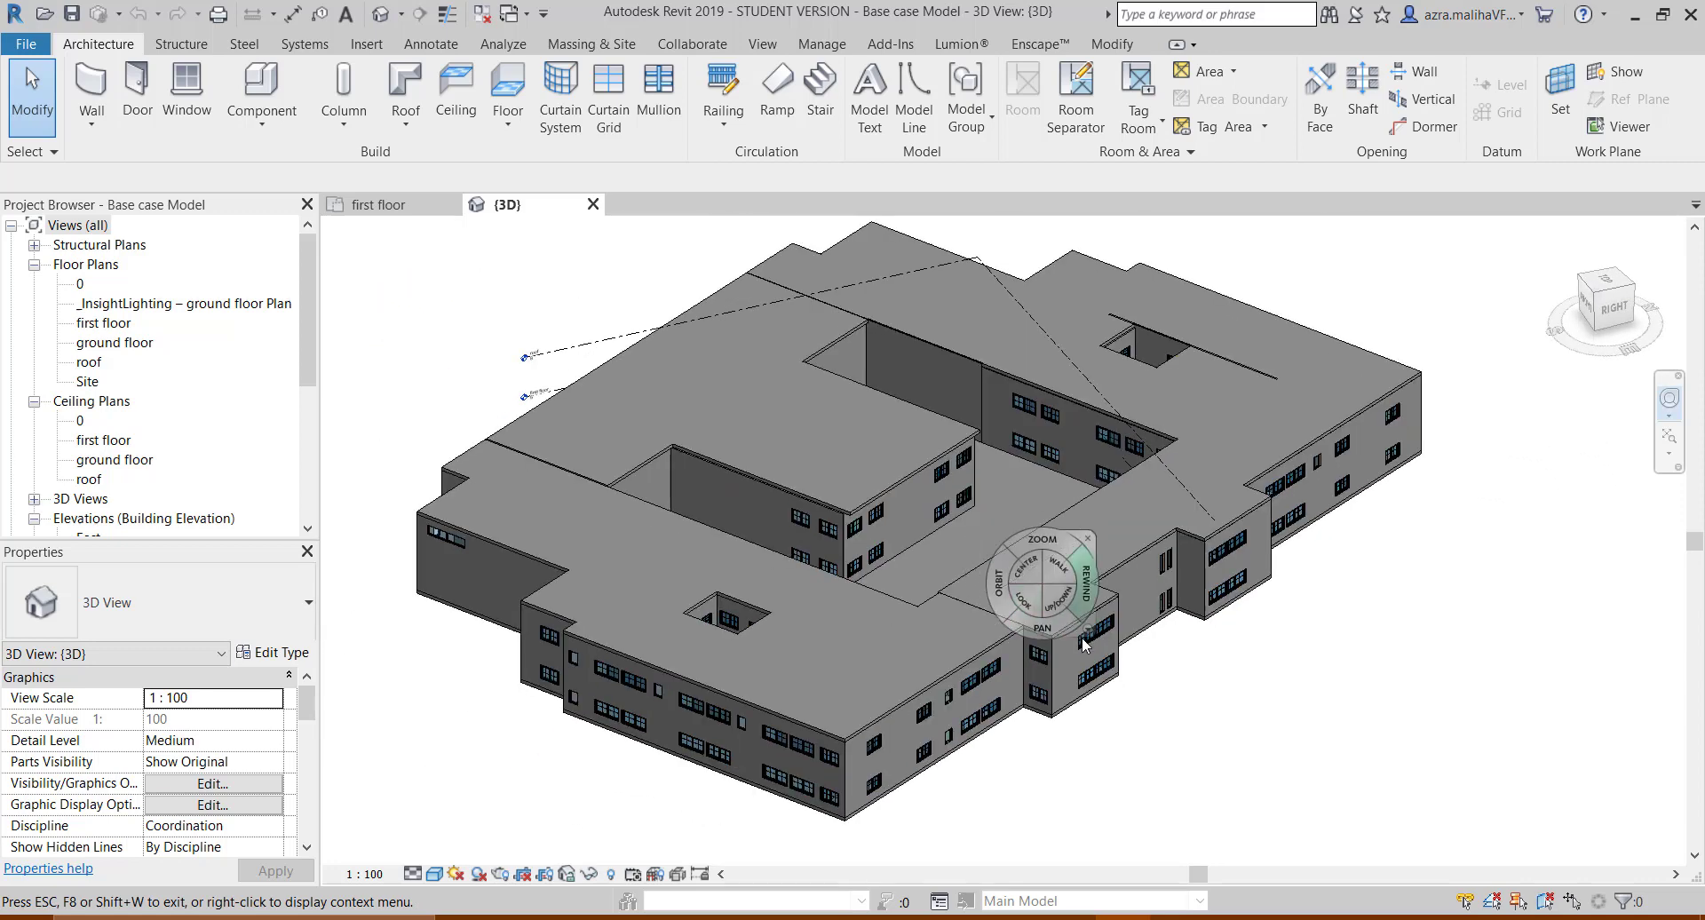
pyautogui.click(1603, 285)
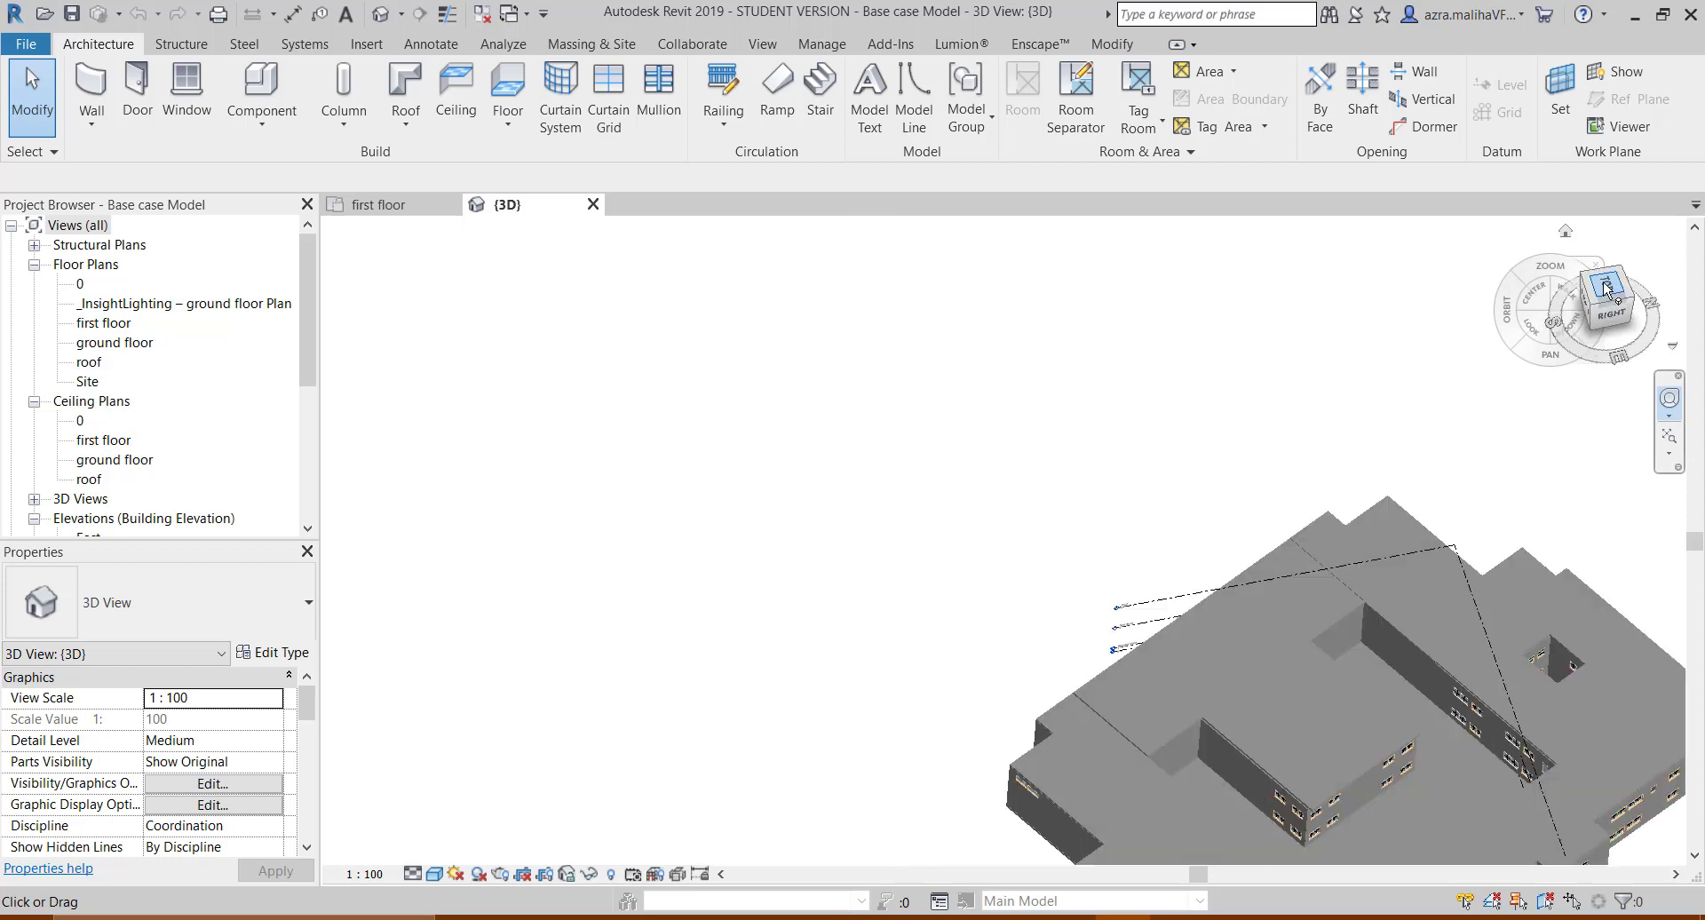
pyautogui.scroll(2, 1138, 583)
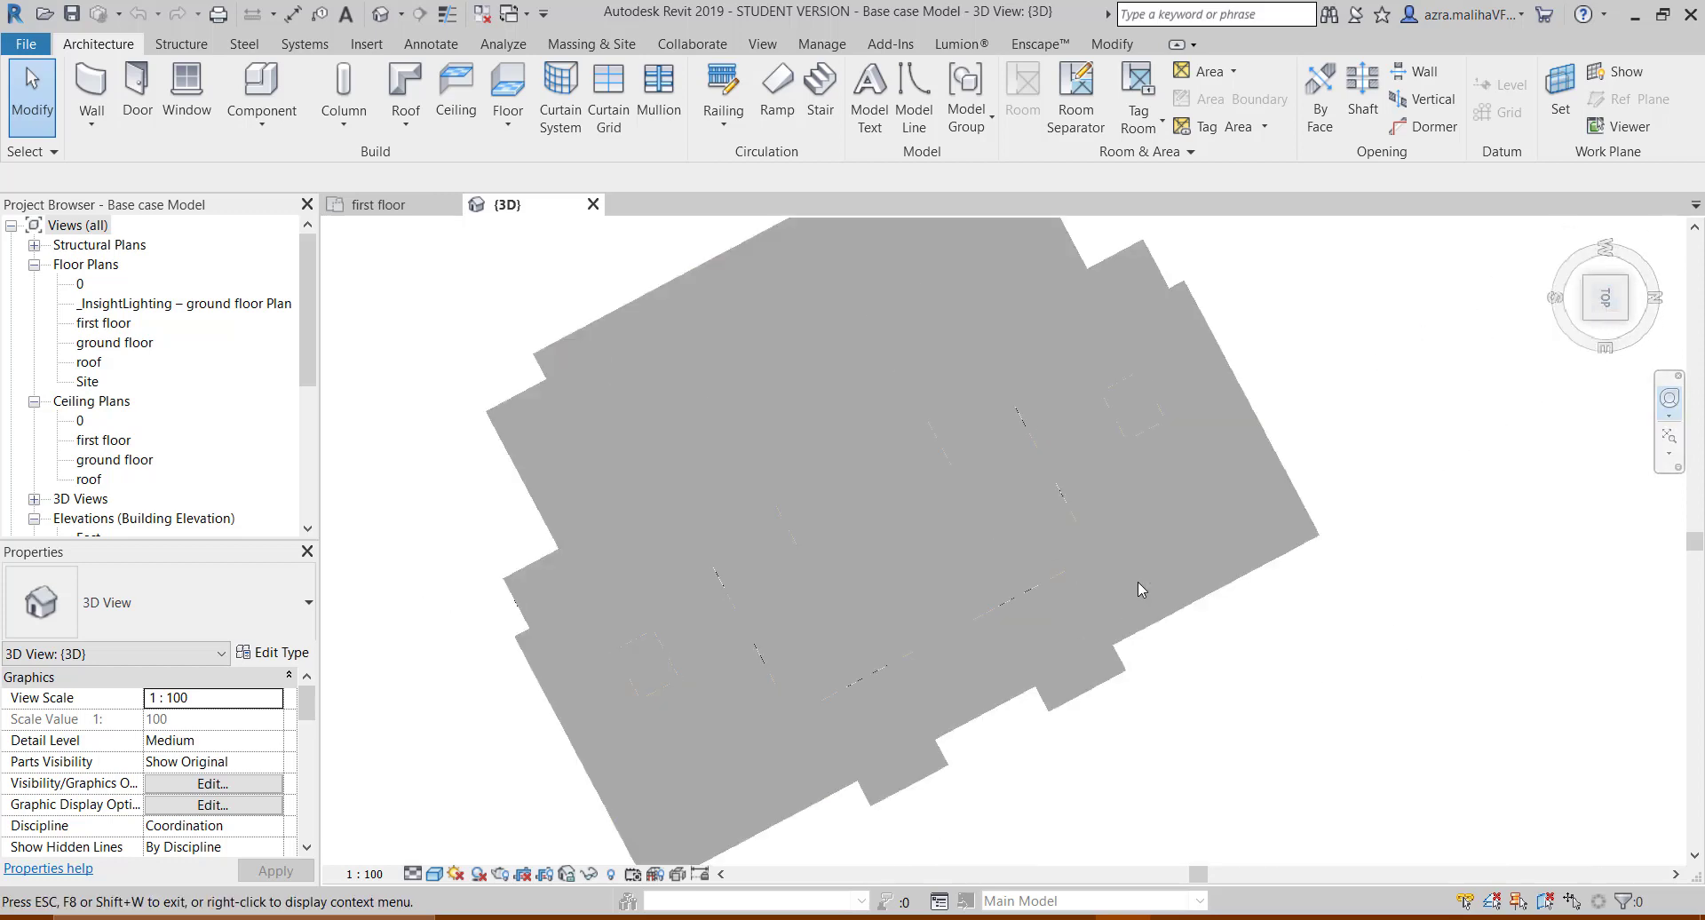
pyautogui.scroll(-2, 1135, 571)
pyautogui.click(1658, 249)
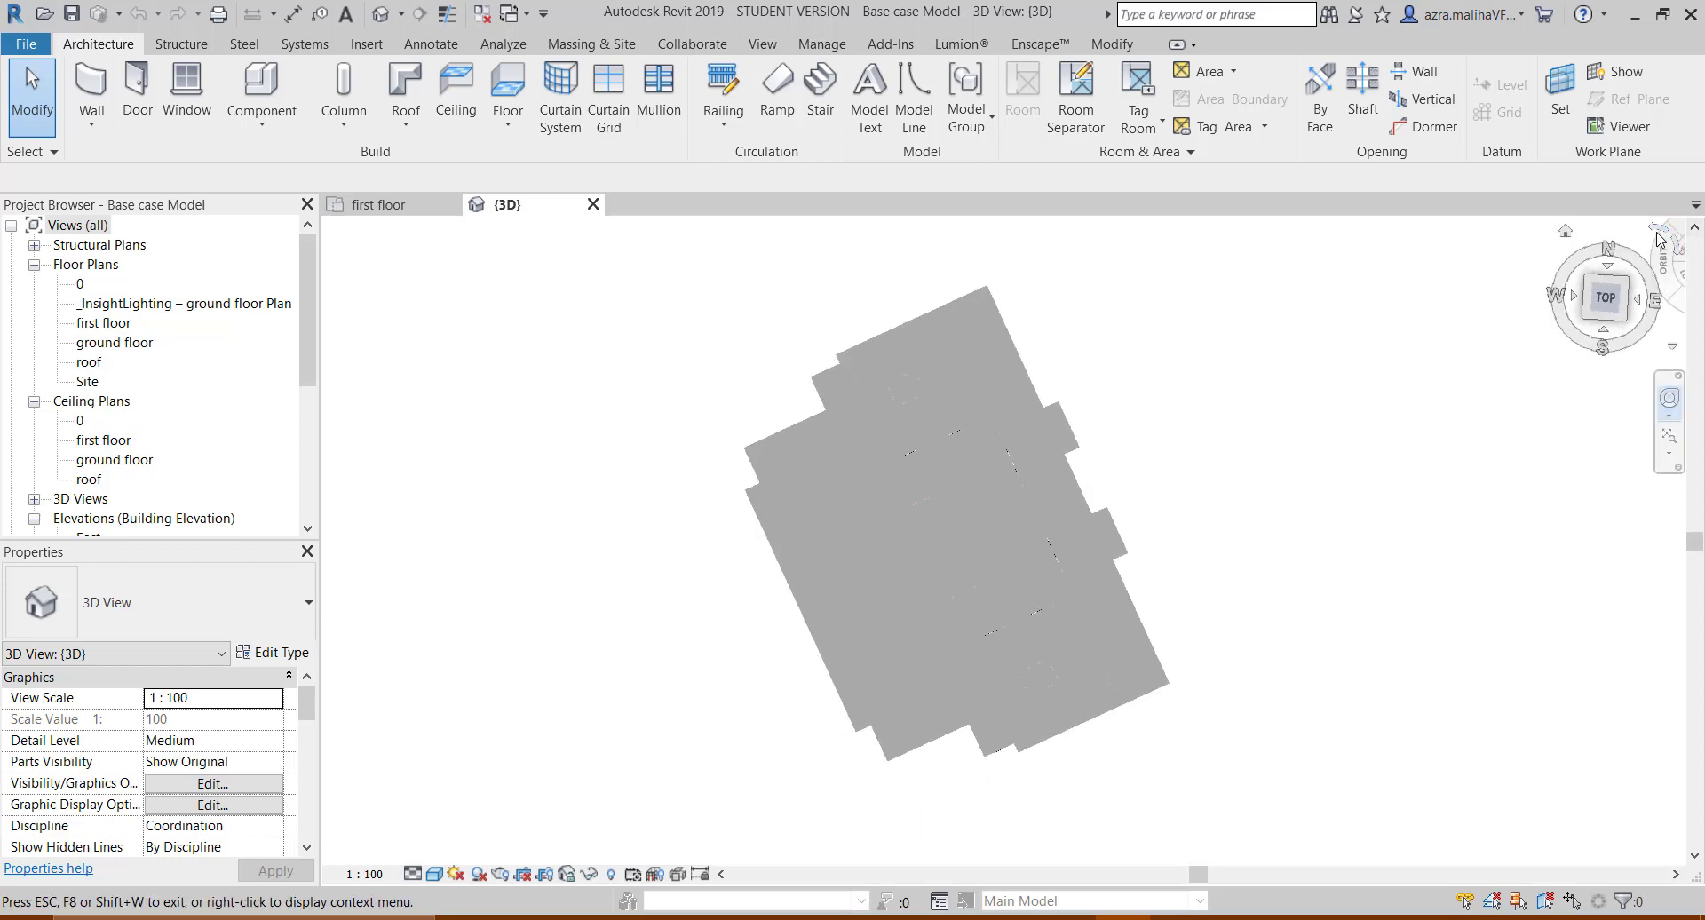
pyautogui.scroll(2, 1104, 730)
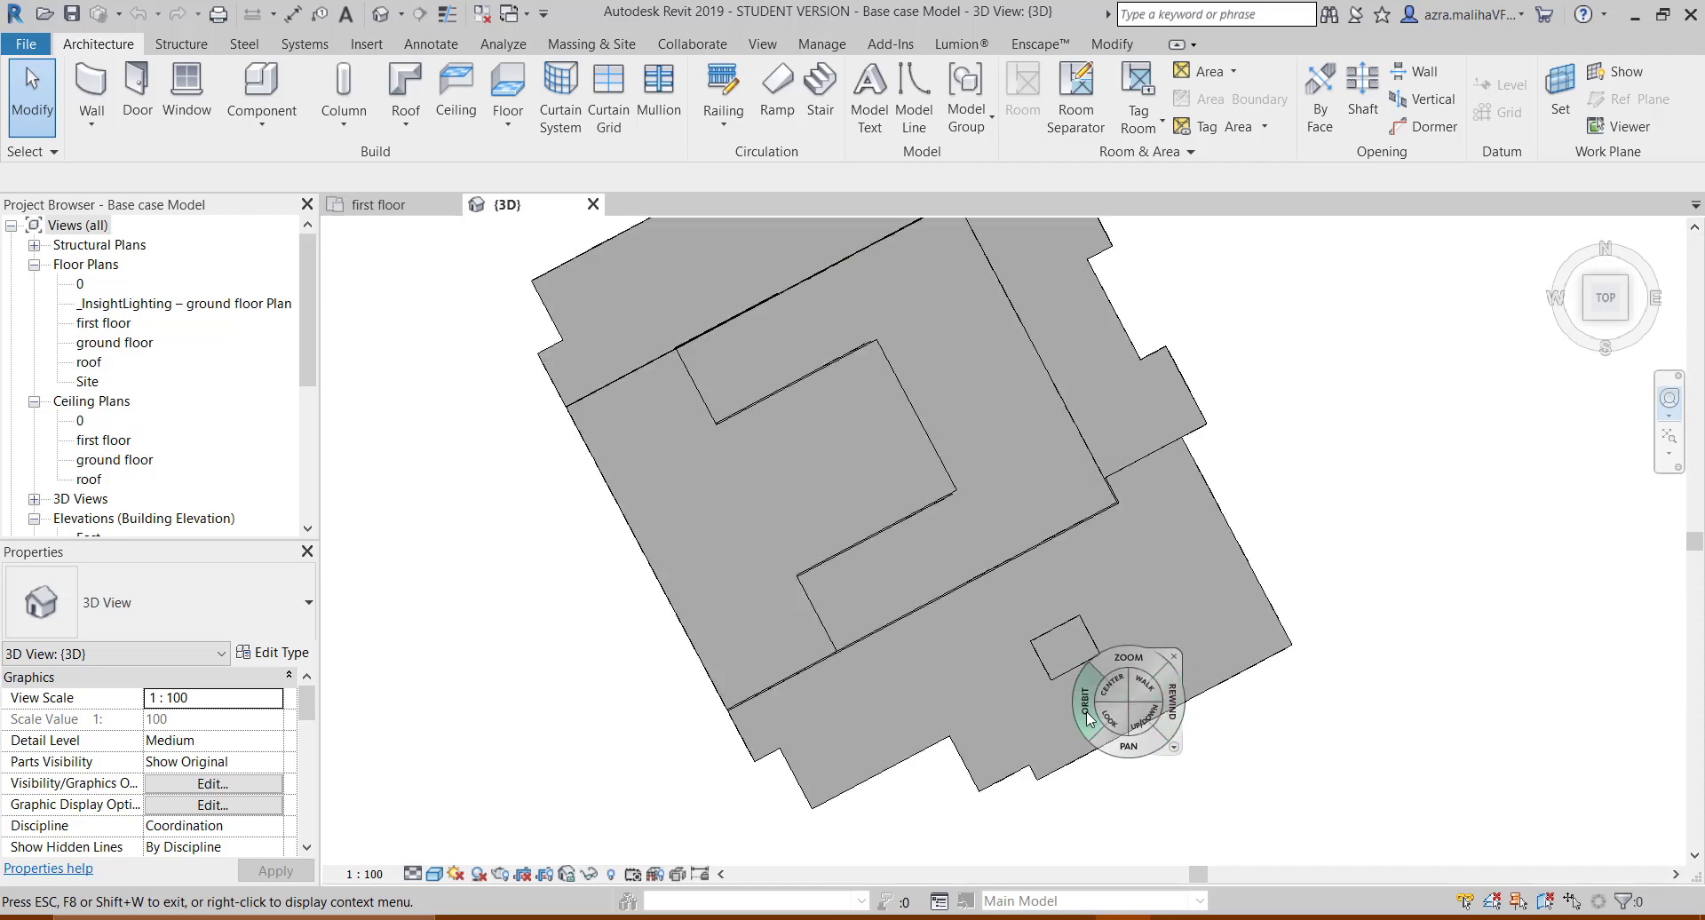
# - Orbit to an oblique front view to examine the facades and inner courtyard, and dismiss the steering wheel
pyautogui.moveTo(1089, 706); pyautogui.dragTo(1117, 544)
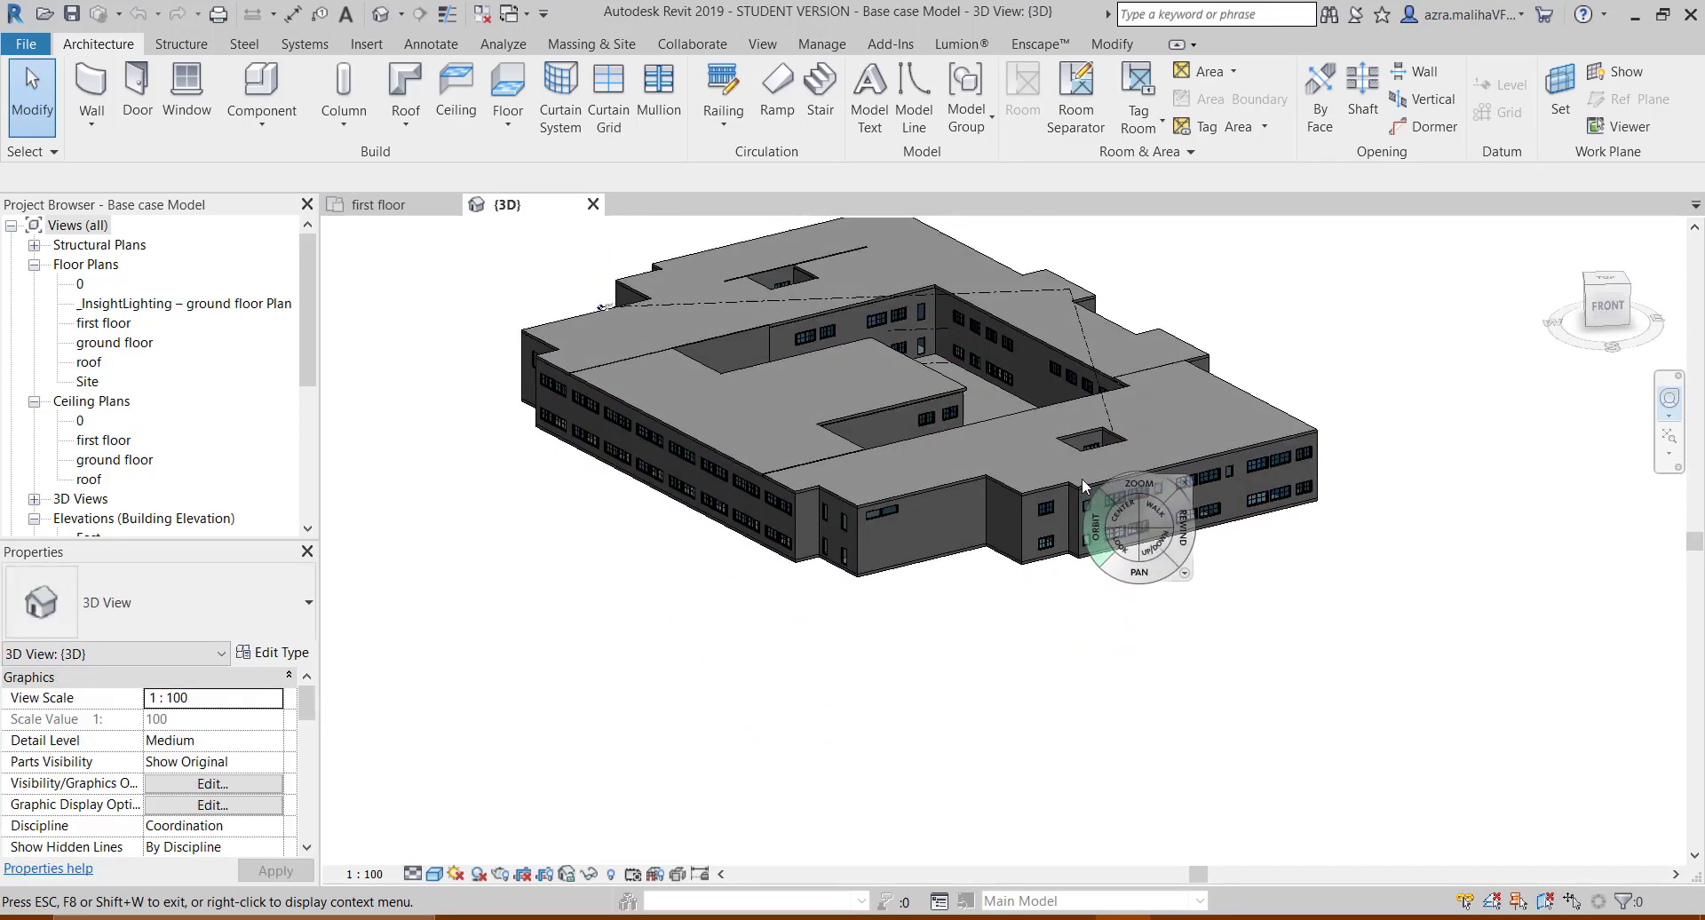
pyautogui.moveTo(1082, 478); pyautogui.dragTo(1093, 572, button='middle')
pyautogui.moveTo(1092, 571); pyautogui.dragTo(1098, 600)
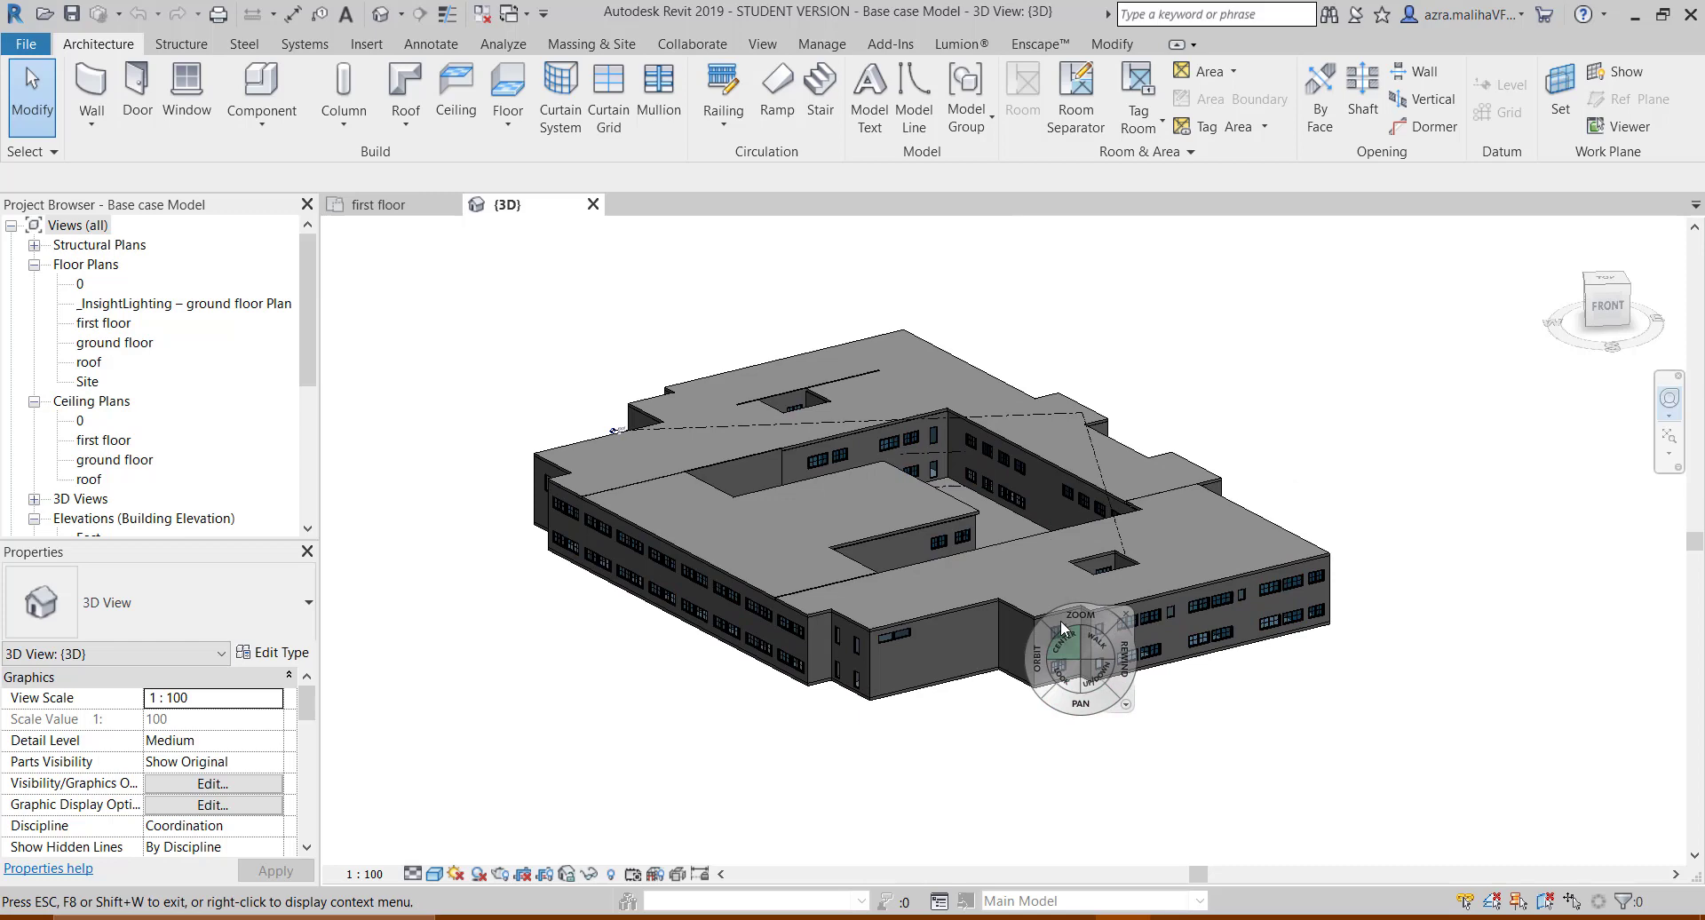
pyautogui.scroll(3, 1074, 509)
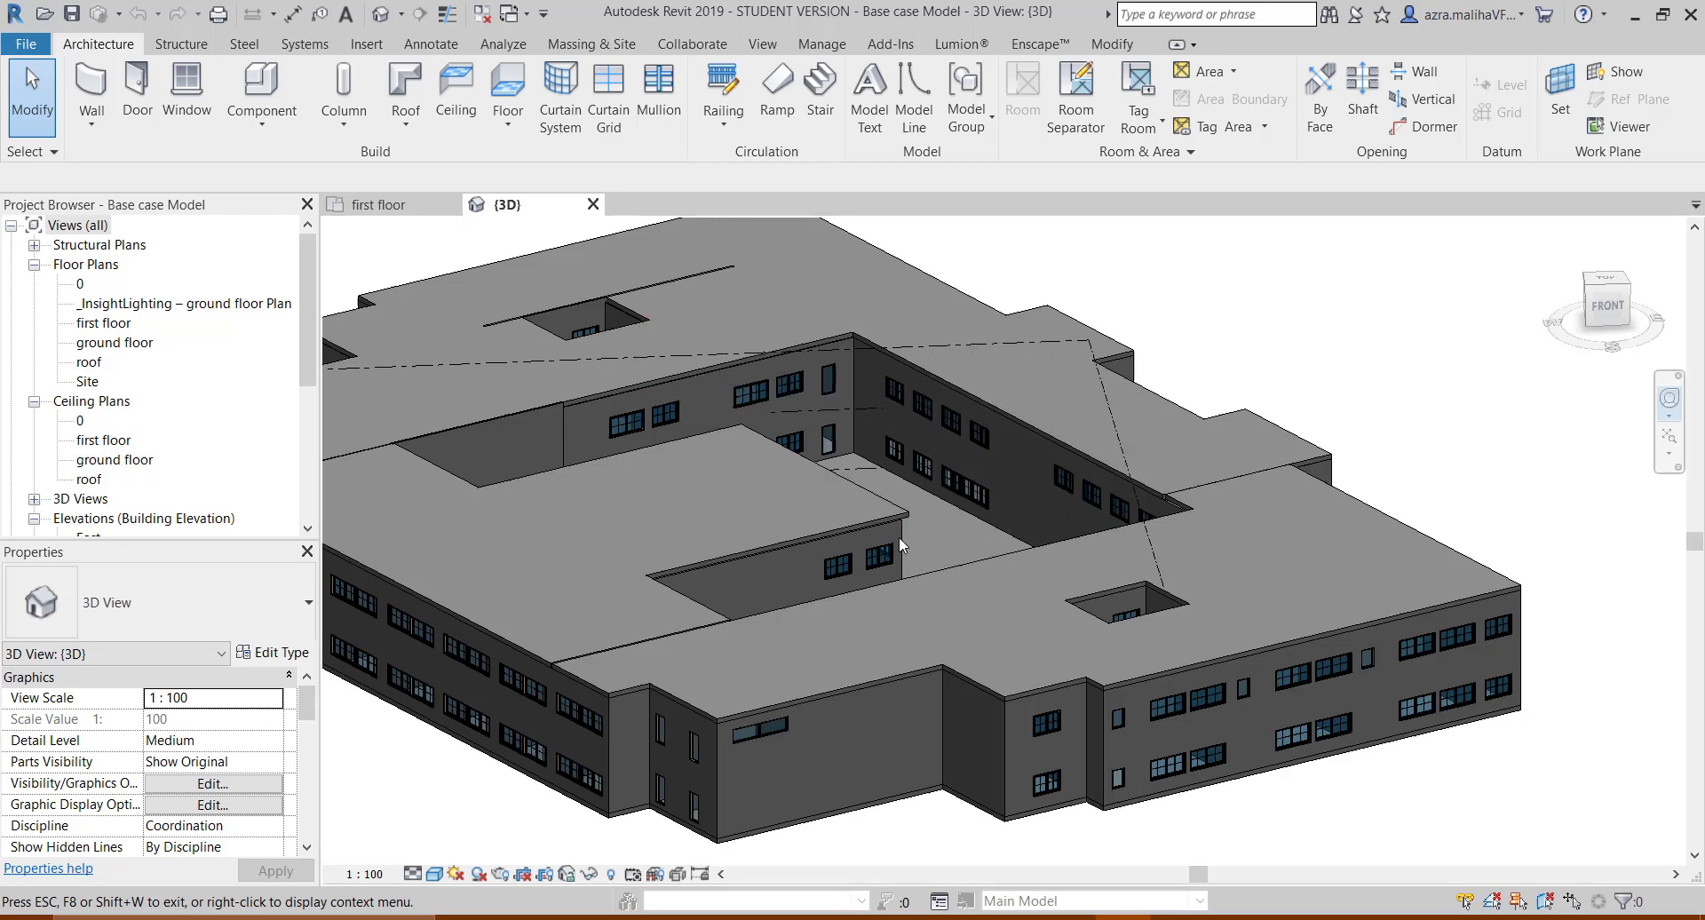
pyautogui.moveTo(899, 536); pyautogui.dragTo(1135, 580)
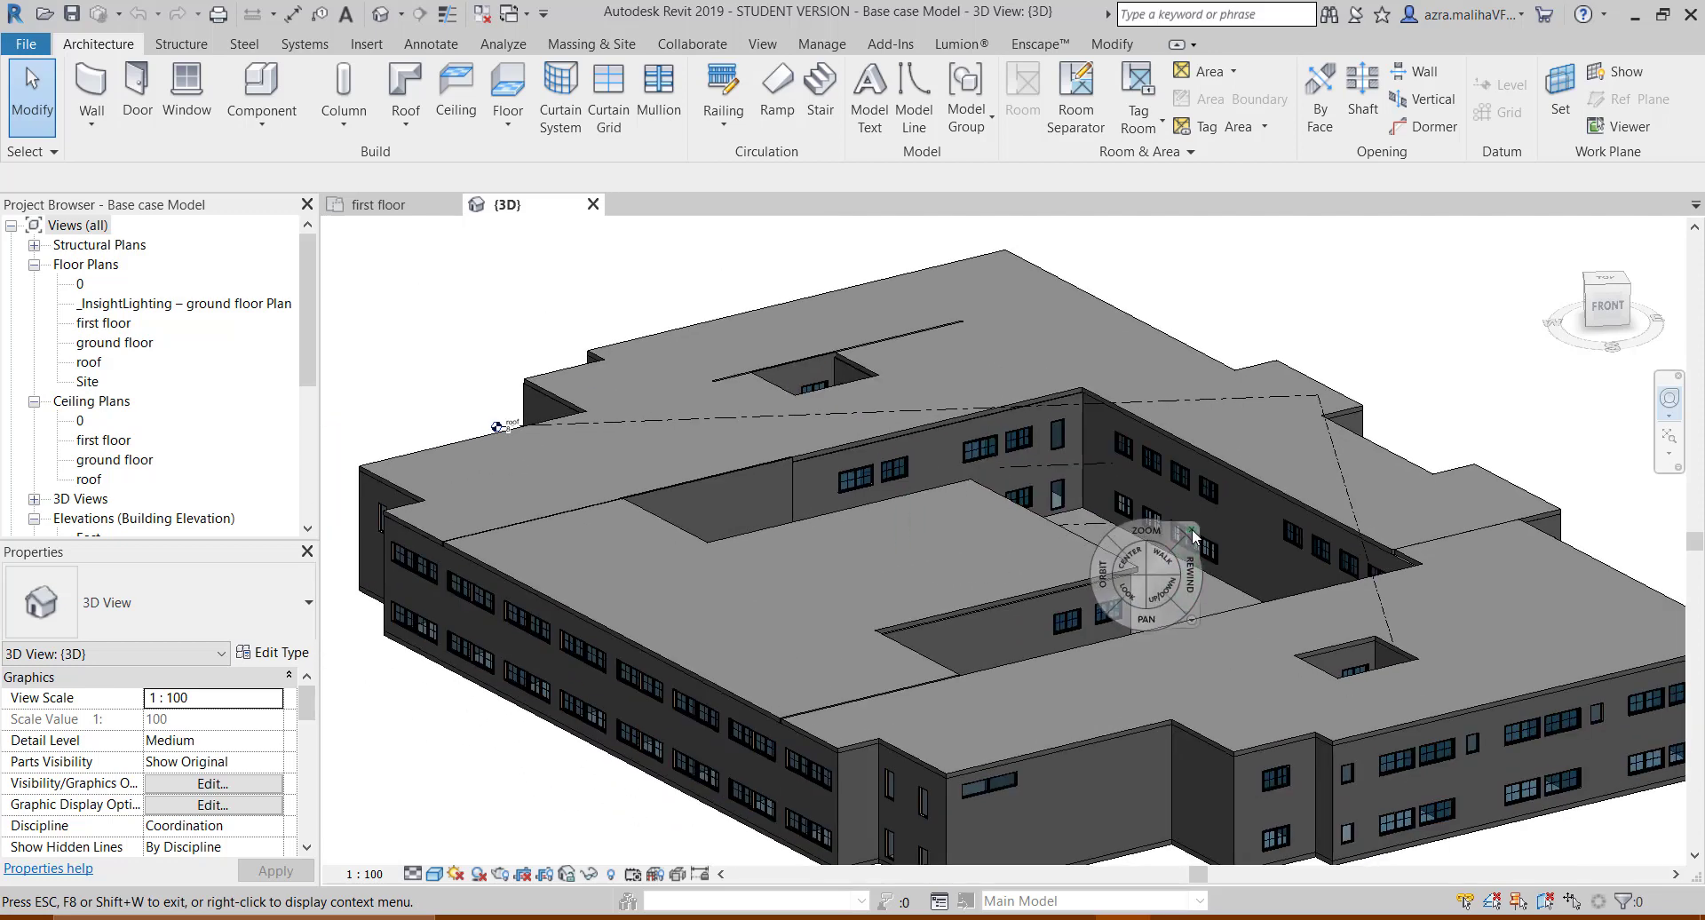
pyautogui.click(1192, 530)
pyautogui.scroll(-4, 1102, 657)
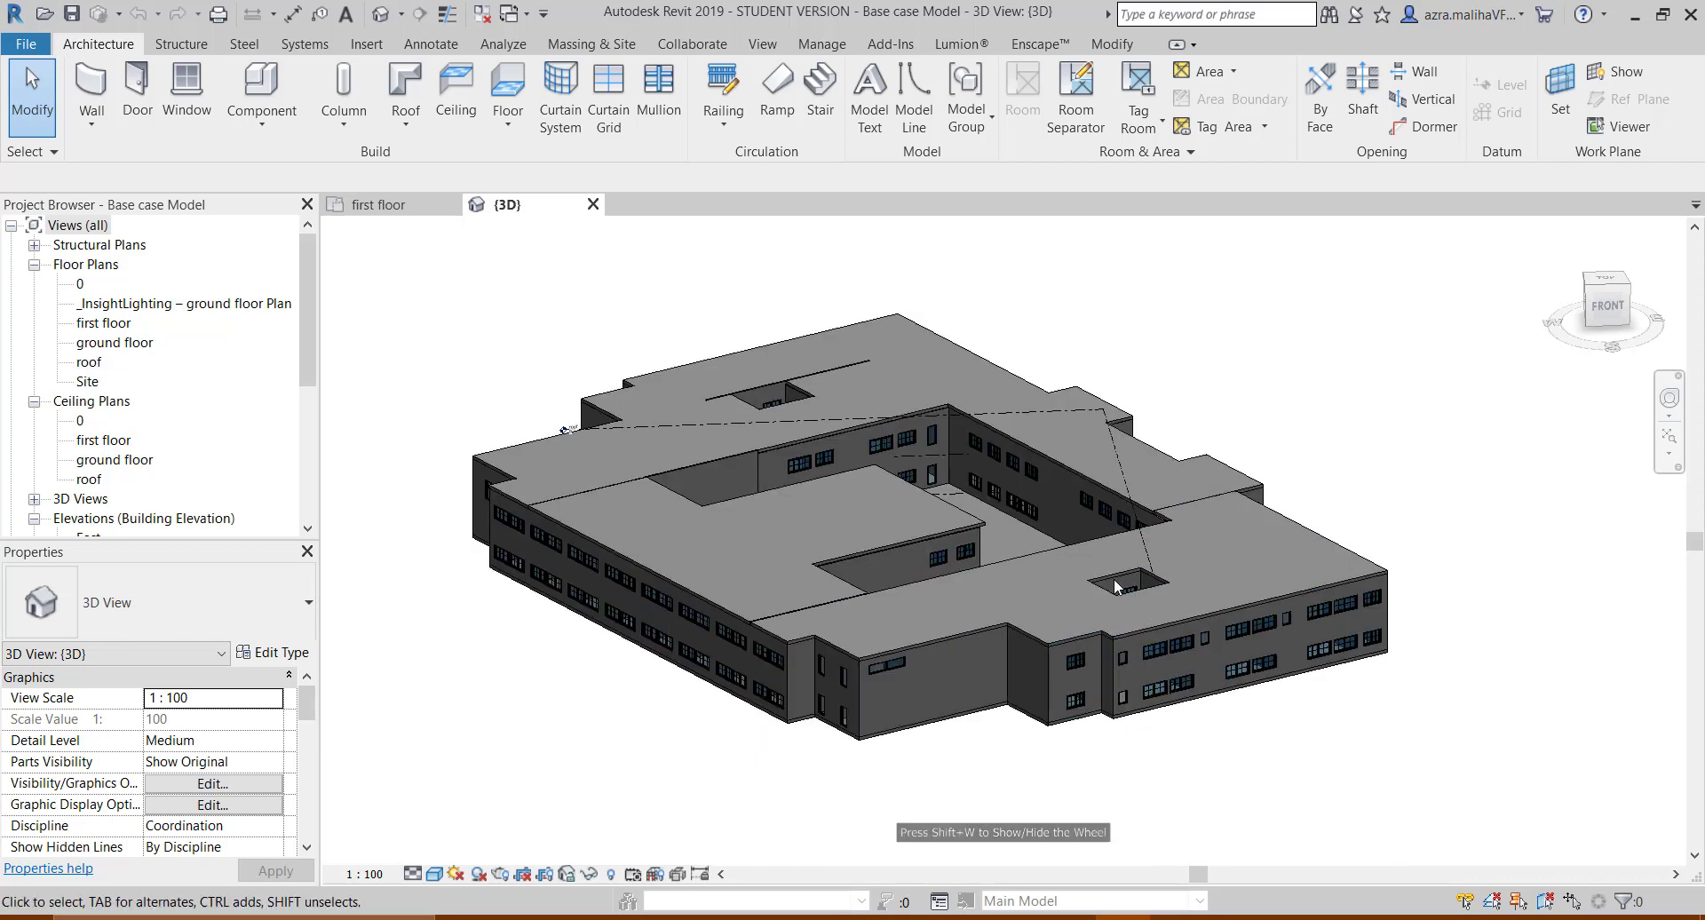
pyautogui.moveTo(1112, 620); pyautogui.dragTo(1118, 664, button='middle')
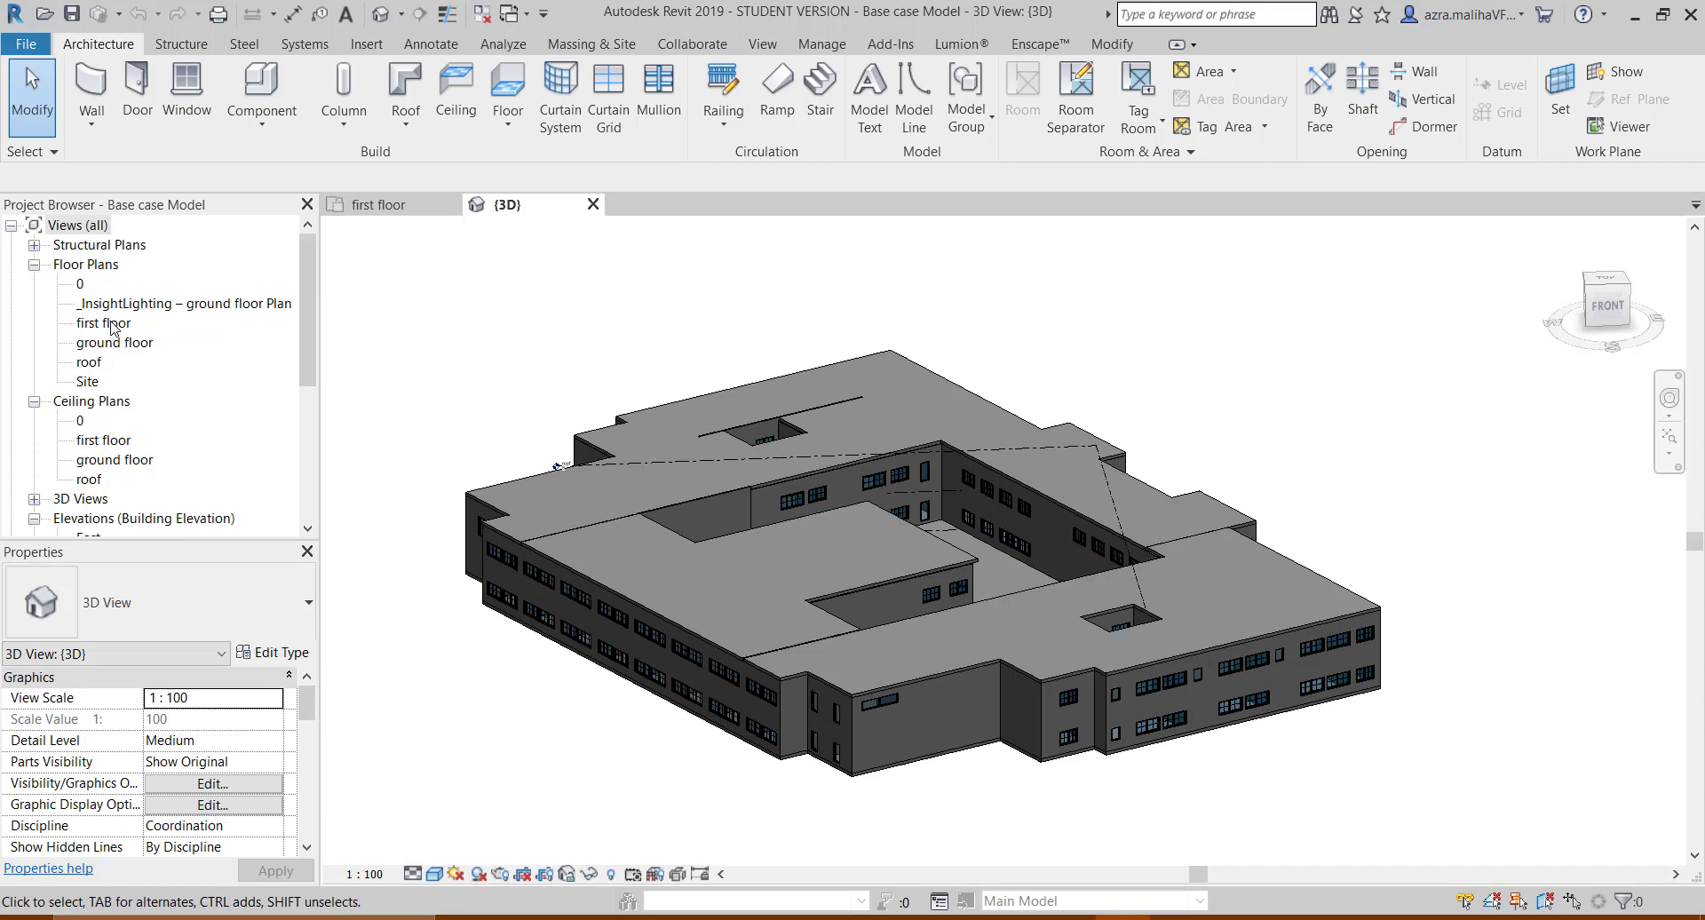
# - Open the first floor plan and examine its room layout around the central courtyard
pyautogui.doubleClick(113, 325)
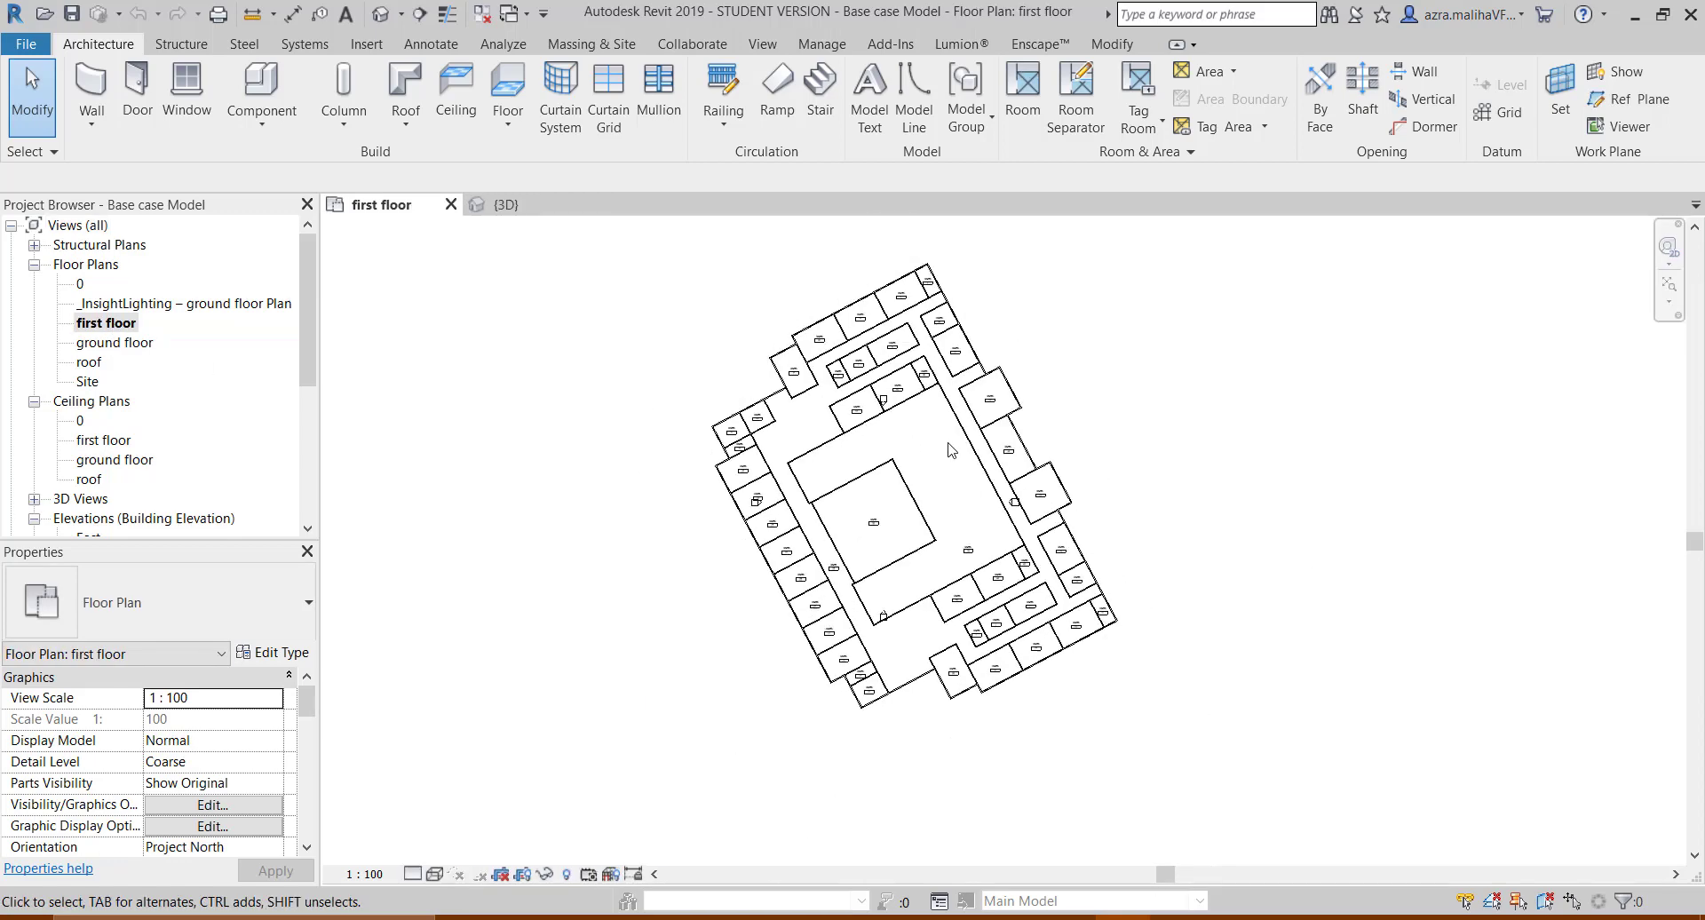
pyautogui.moveTo(869, 401); pyautogui.dragTo(862, 461, button='middle')
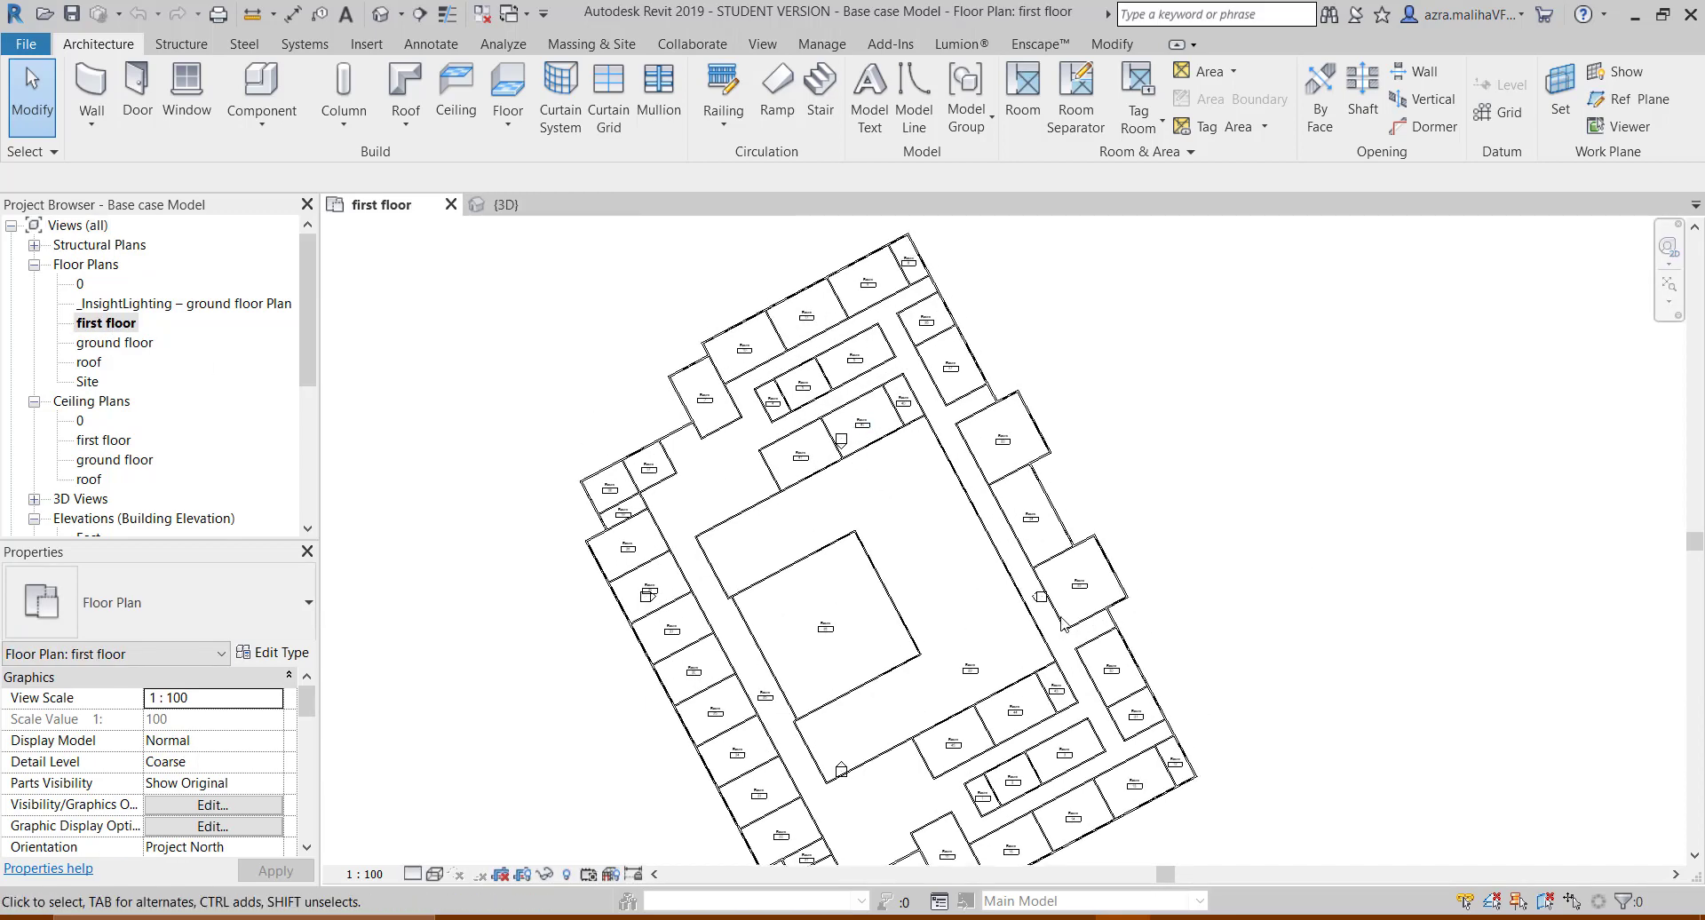
pyautogui.moveTo(1110, 757); pyautogui.dragTo(1098, 704, button='middle')
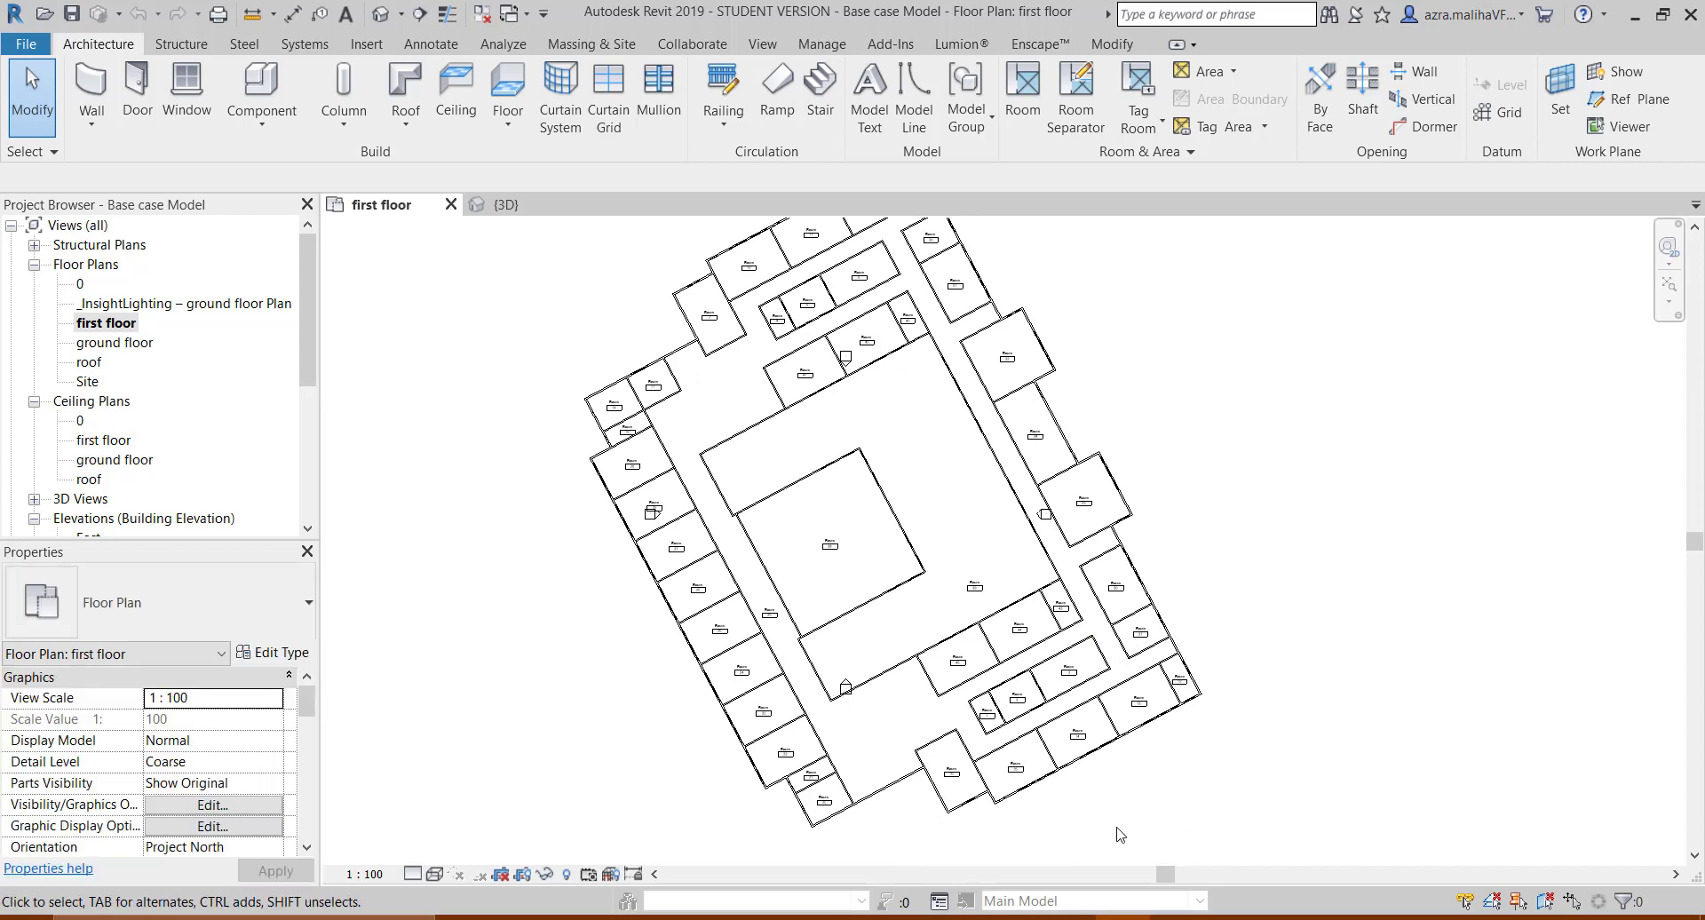
pyautogui.moveTo(1257, 594); pyautogui.dragTo(1255, 615, button='middle')
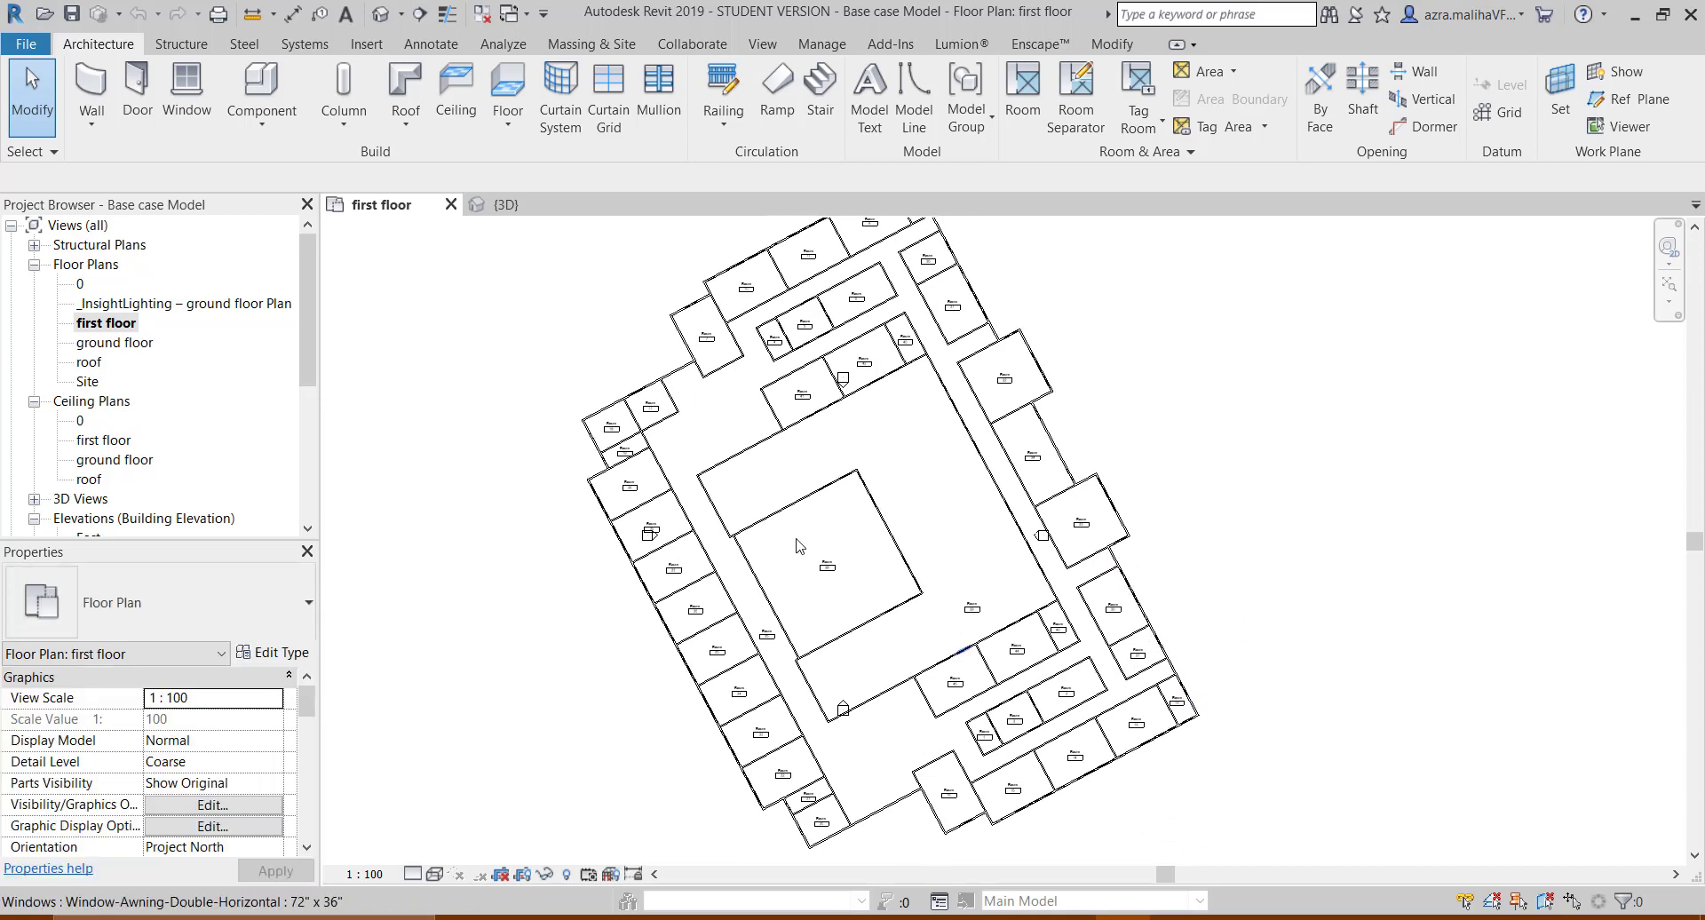
pyautogui.scroll(3, 642, 299)
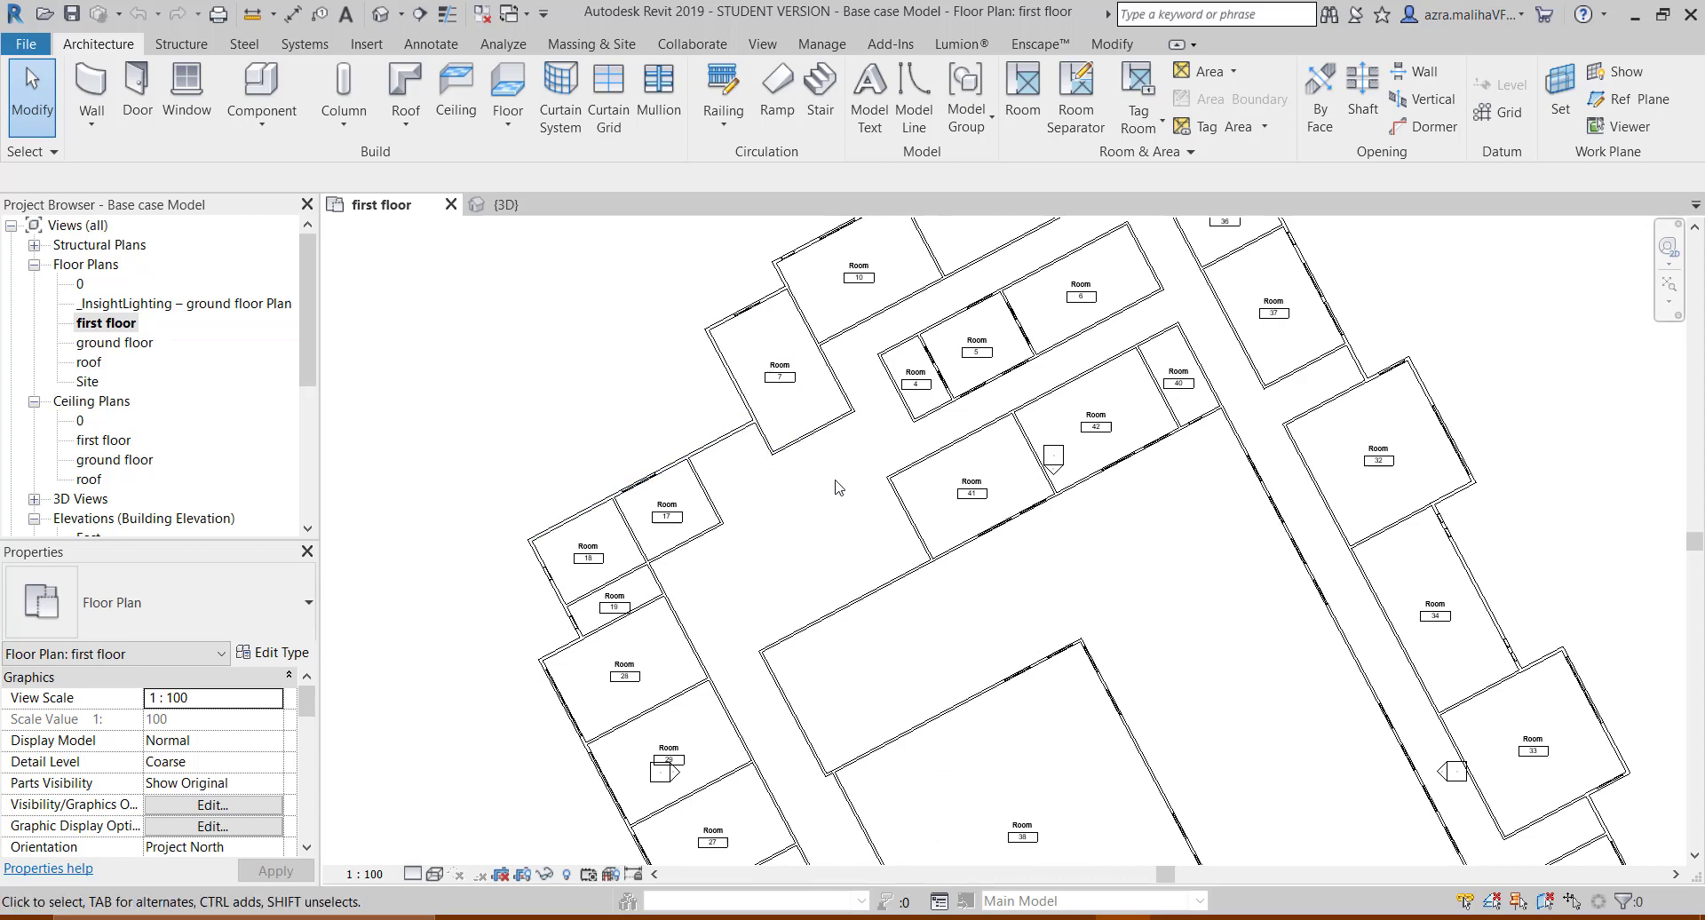
pyautogui.moveTo(1329, 467); pyautogui.dragTo(1105, 217, button='middle')
pyautogui.moveTo(1241, 578); pyautogui.dragTo(1140, 310, button='middle')
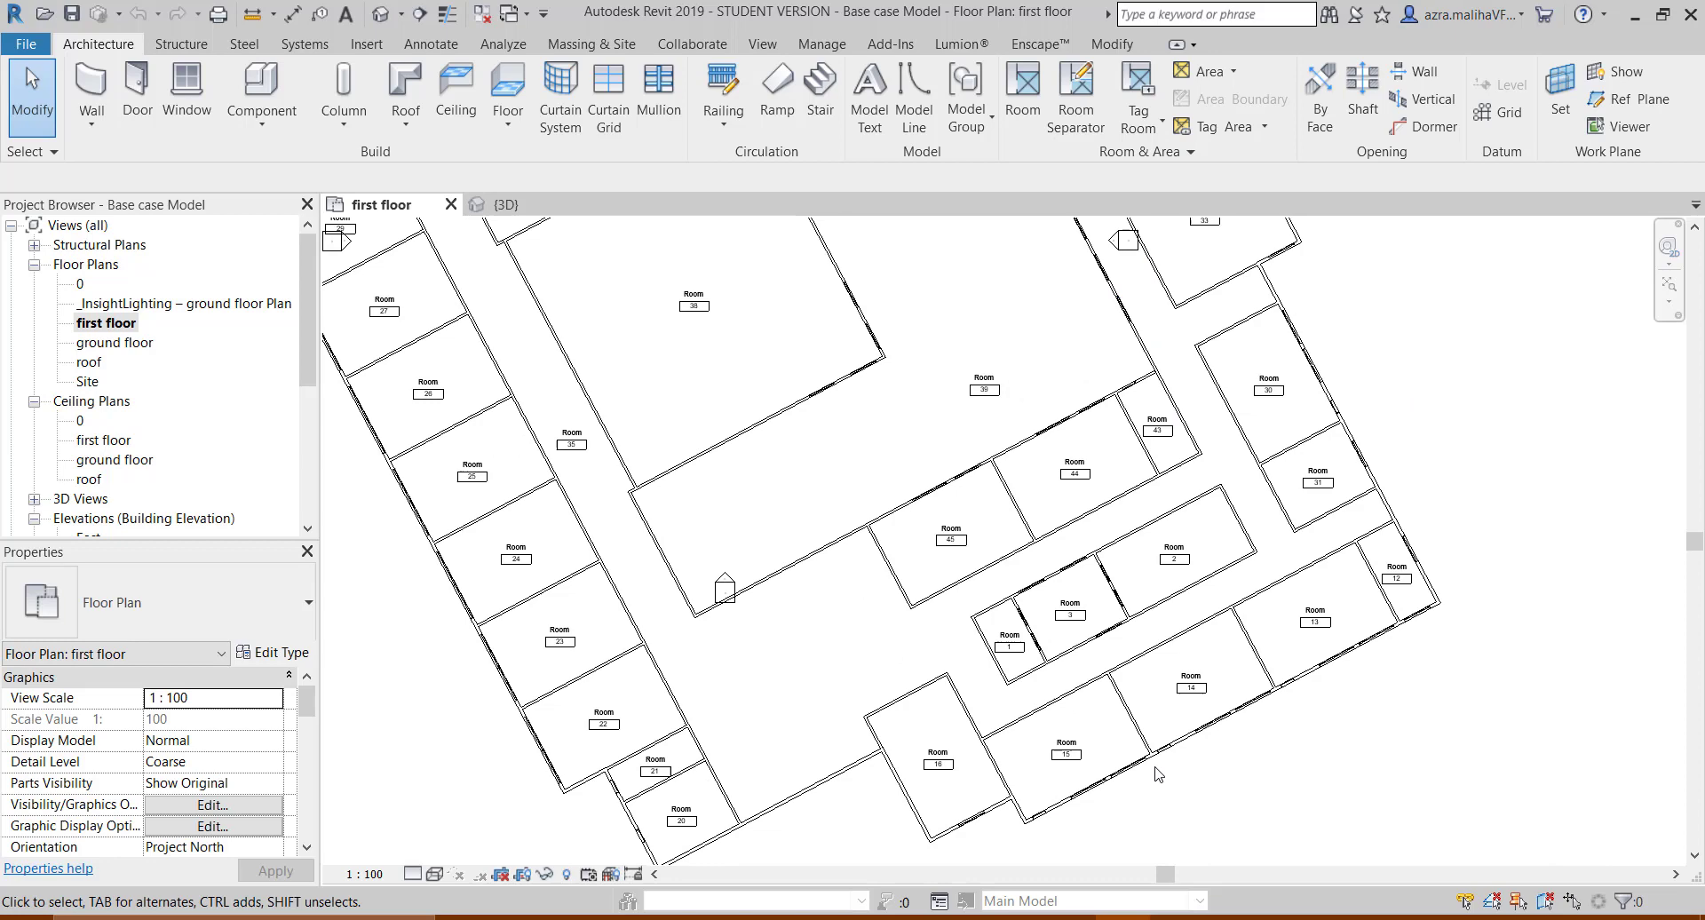
pyautogui.moveTo(1093, 831); pyautogui.dragTo(1254, 607, button='middle')
pyautogui.moveTo(793, 525); pyautogui.dragTo(1051, 772, button='middle')
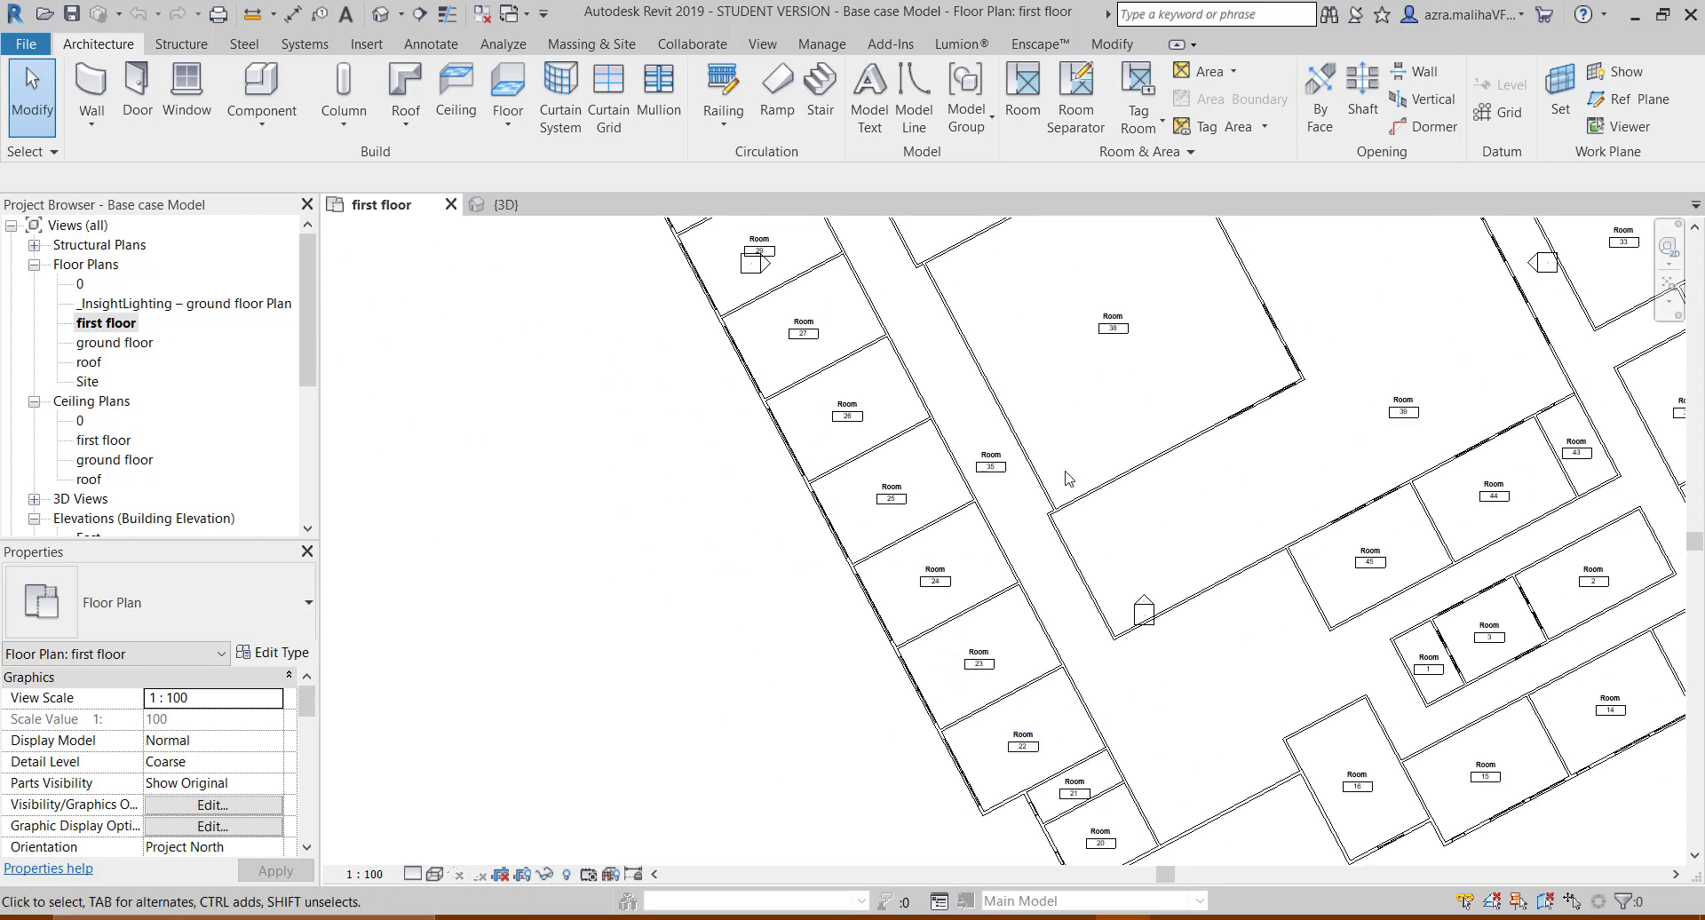
# - Examine the wall junction between Room 35 and the courtyard, and the walls around the neighbouring rooms
pyautogui.scroll(8, 1069, 479)
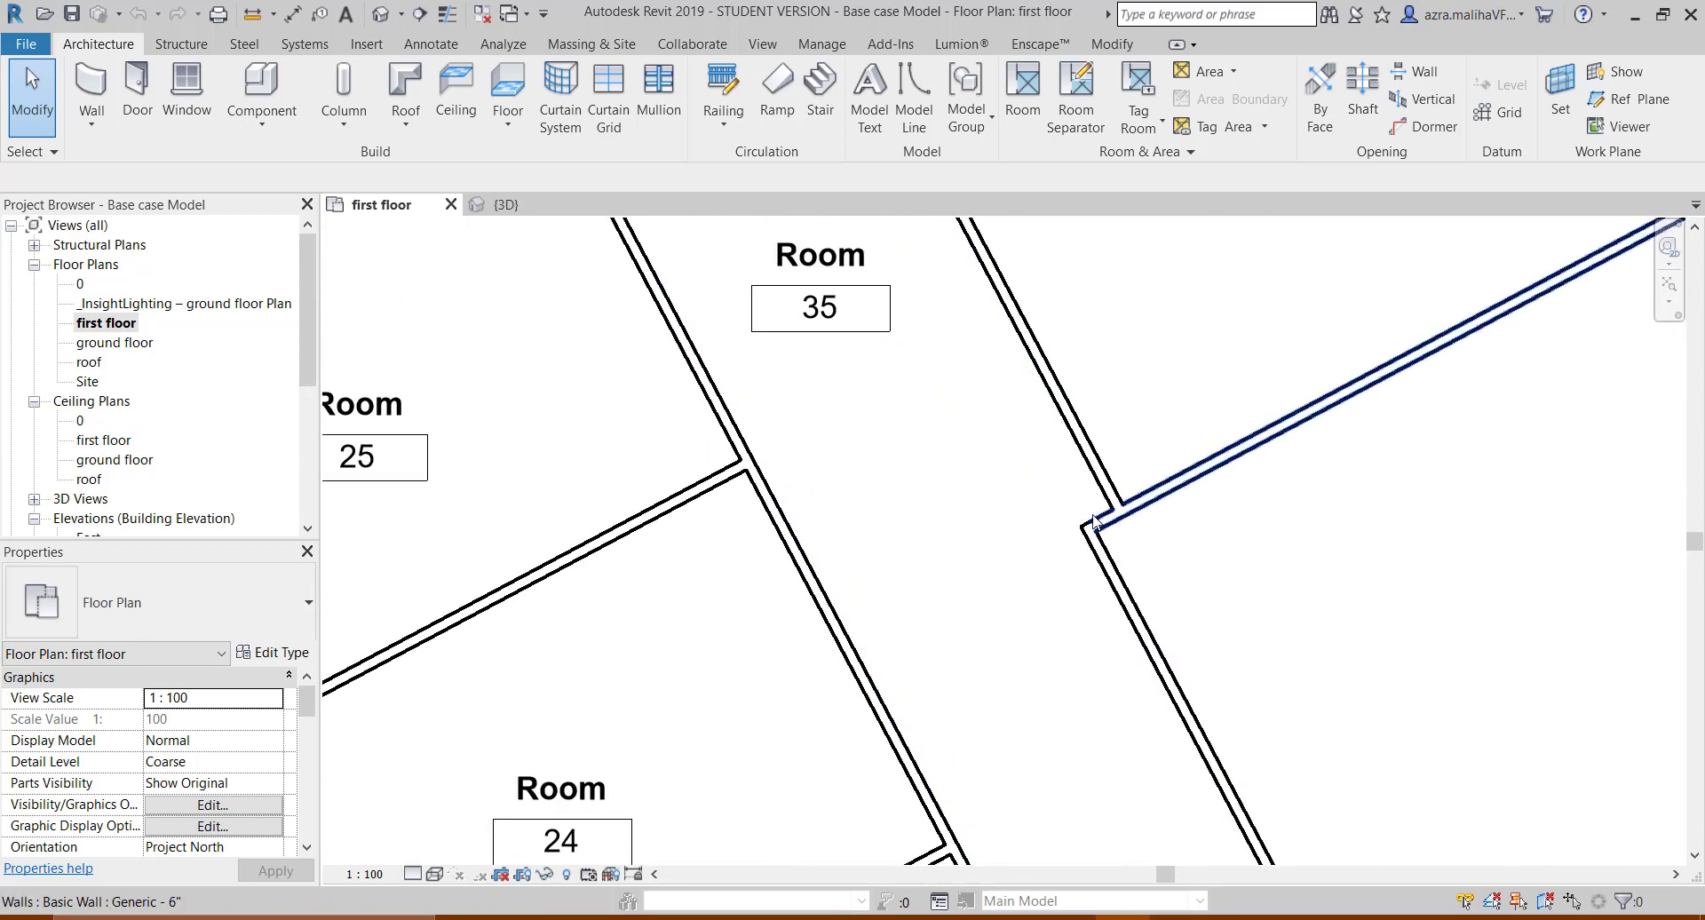
pyautogui.scroll(-3, 863, 469)
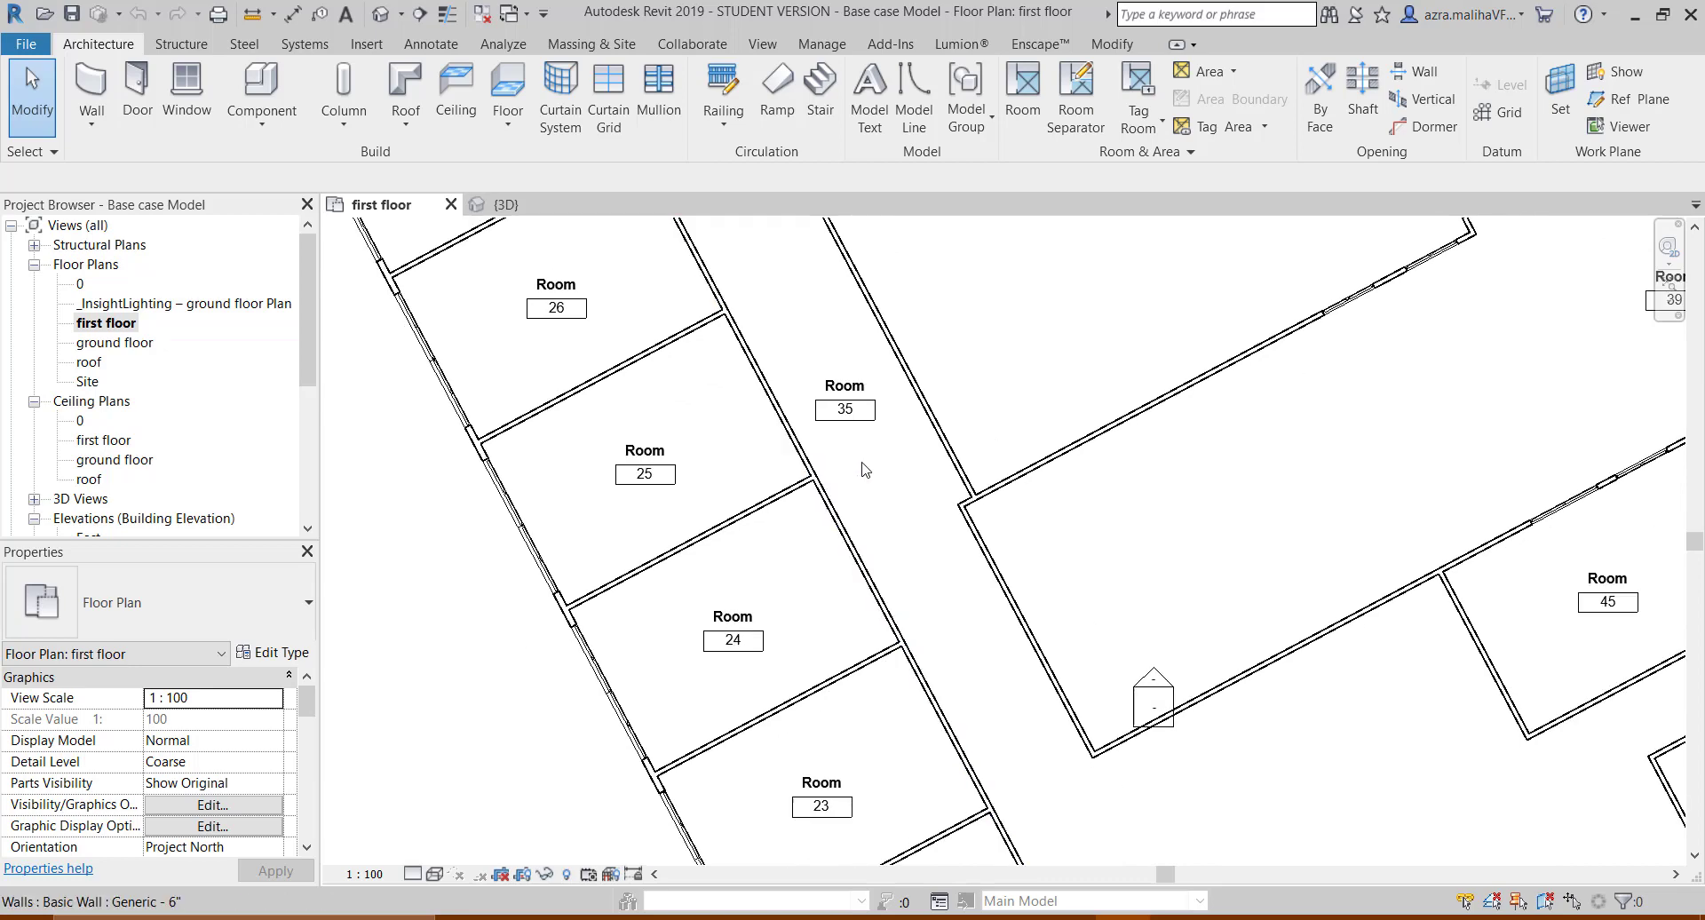
pyautogui.moveTo(1195, 671); pyautogui.dragTo(871, 564, button='middle')
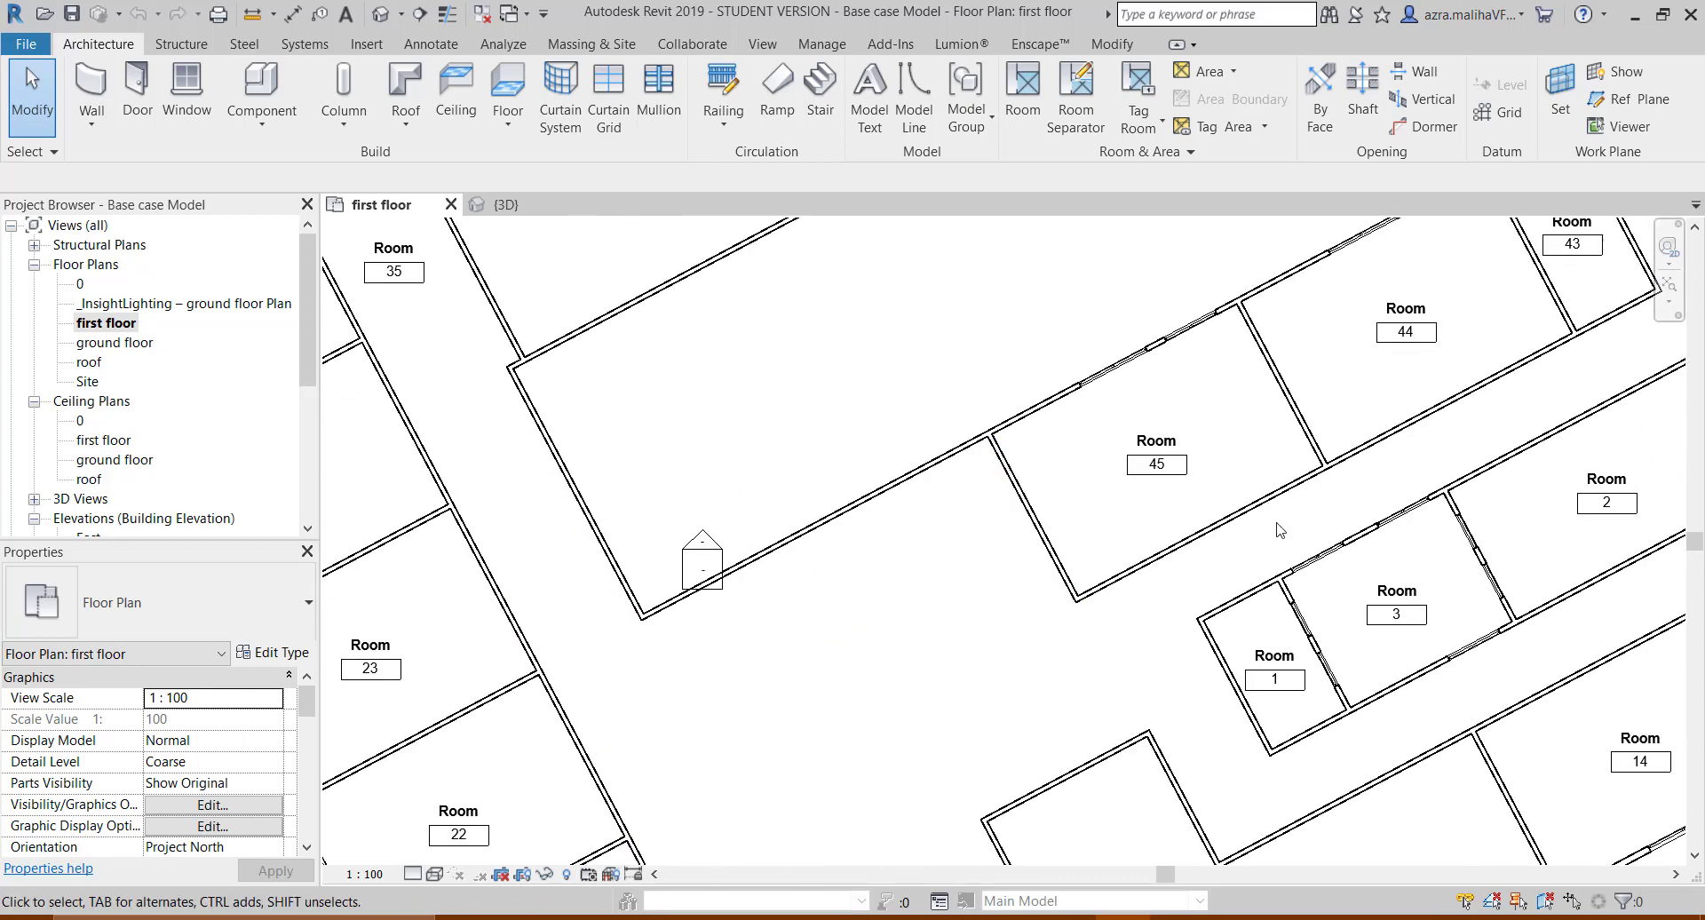
pyautogui.moveTo(1279, 530); pyautogui.dragTo(1009, 537, button='middle')
pyautogui.scroll(-4, 997, 551)
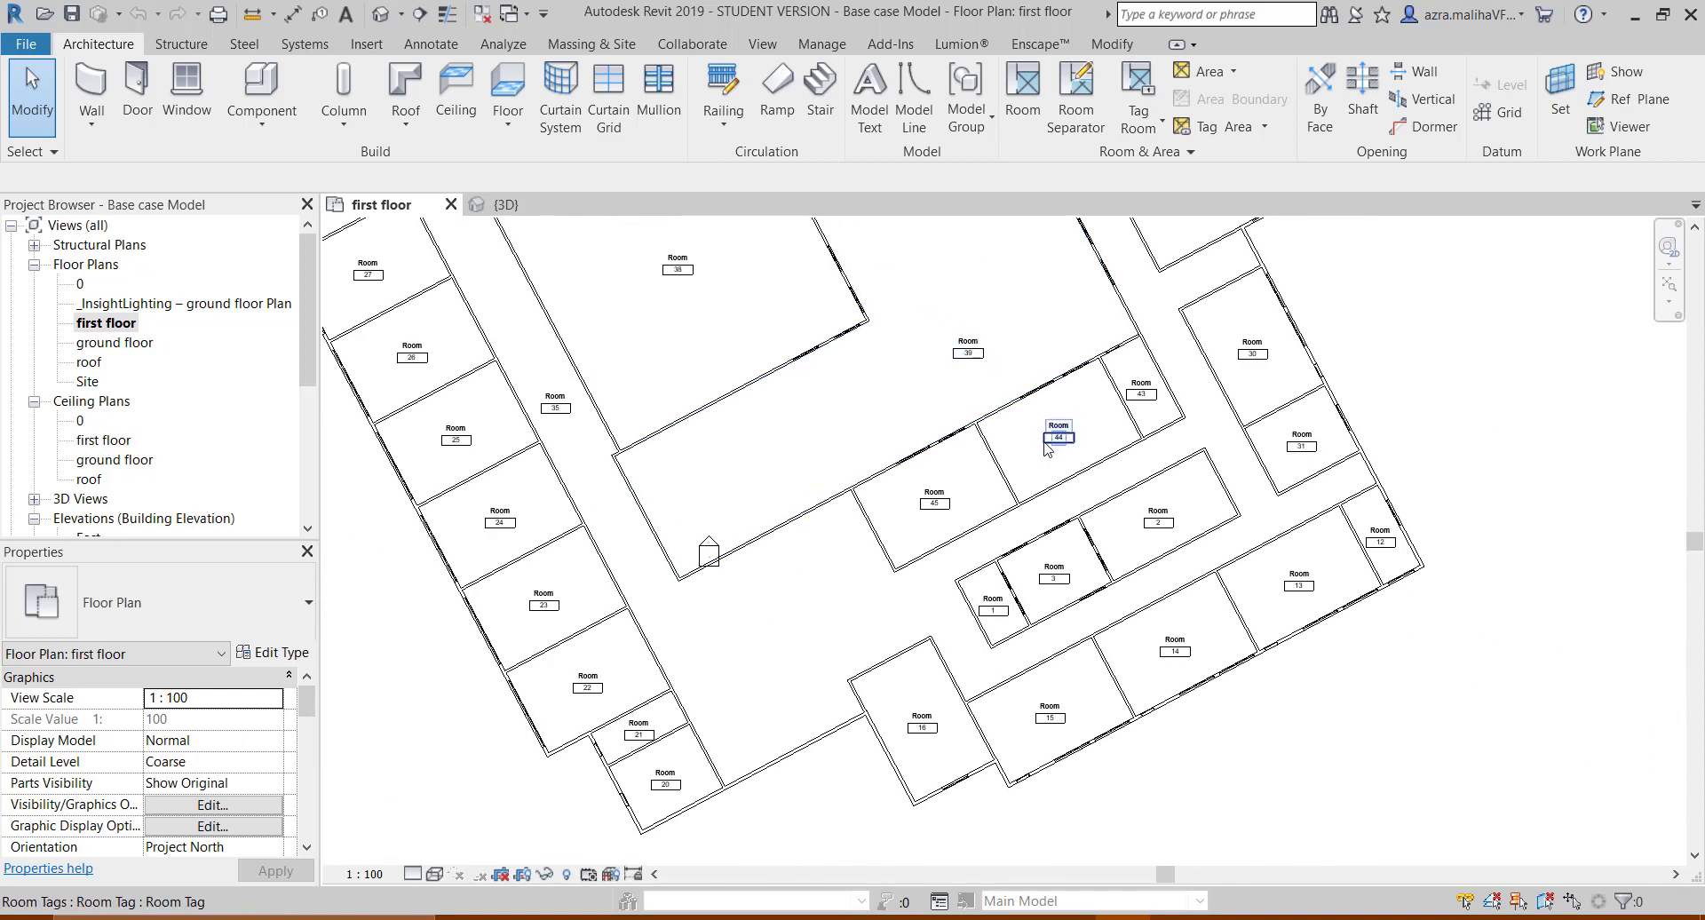
pyautogui.moveTo(963, 418); pyautogui.dragTo(1008, 473, button='middle')
pyautogui.scroll(-2, 995, 478)
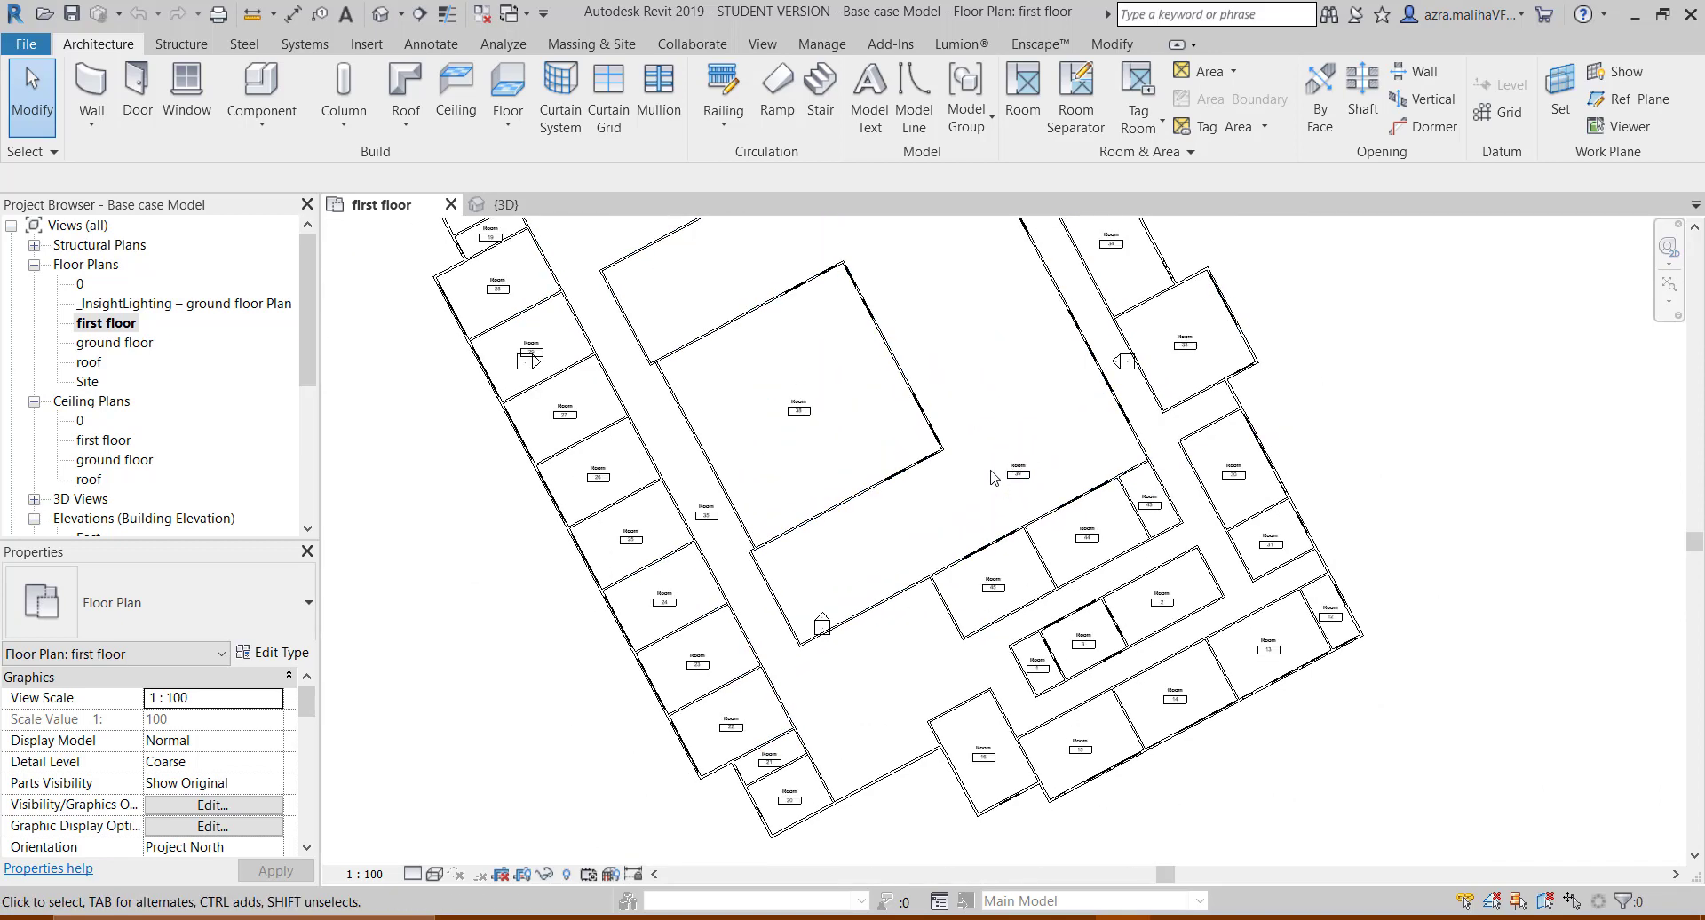
pyautogui.scroll(-1, 994, 478)
pyautogui.moveTo(1304, 371); pyautogui.dragTo(1290, 445, button='middle')
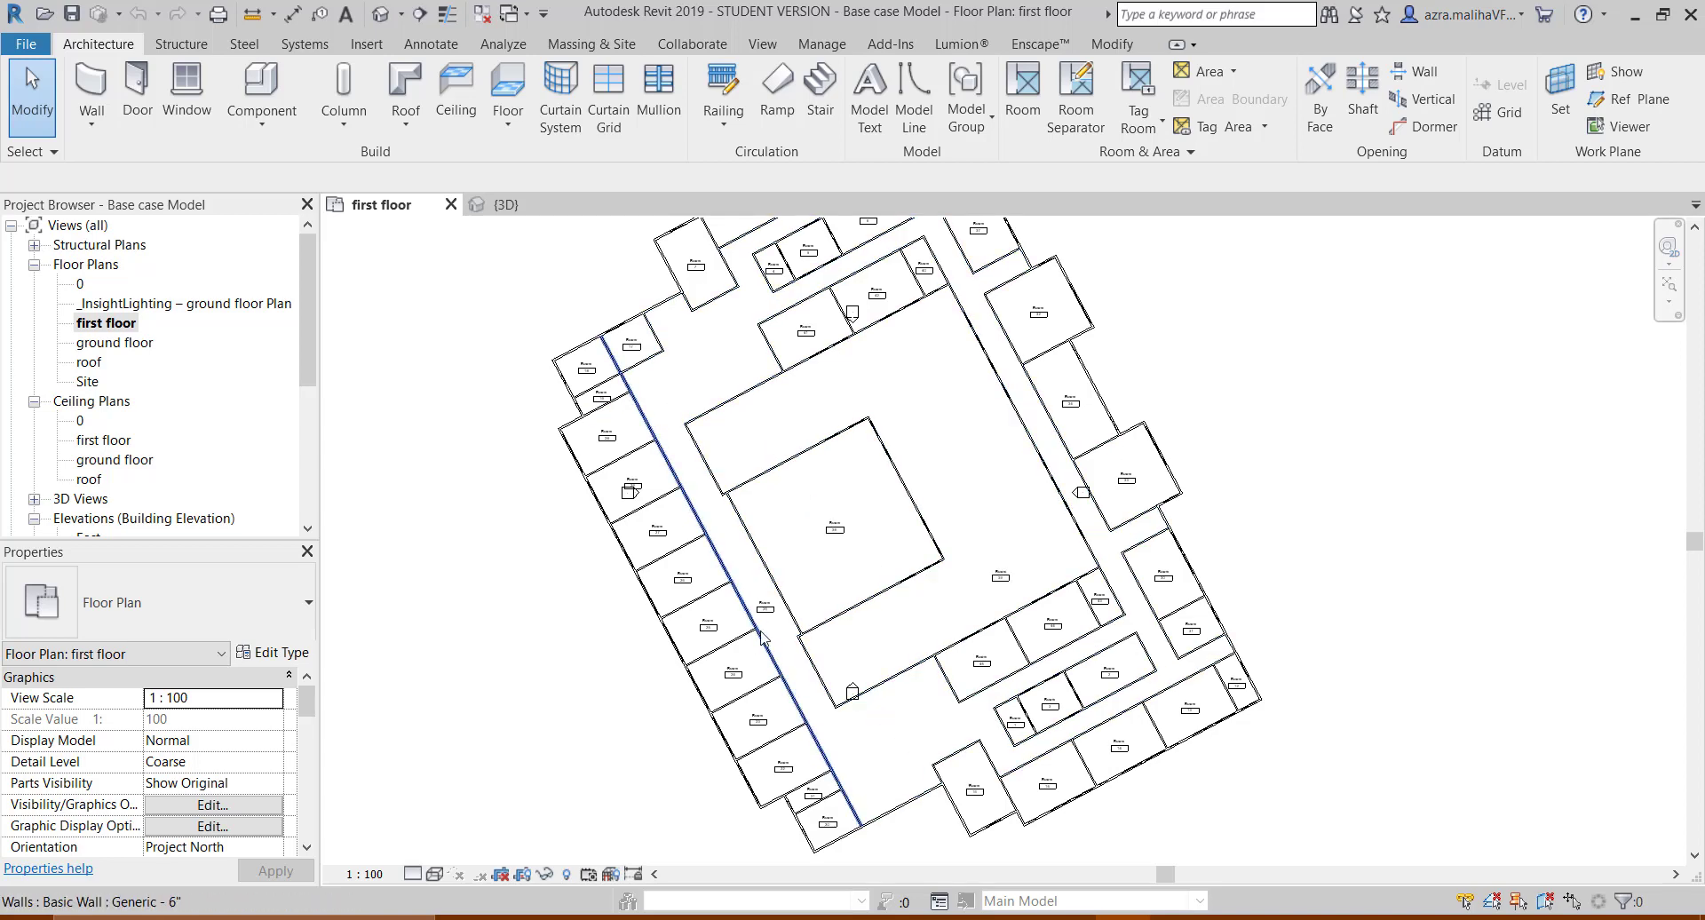
pyautogui.scroll(8, 757, 611)
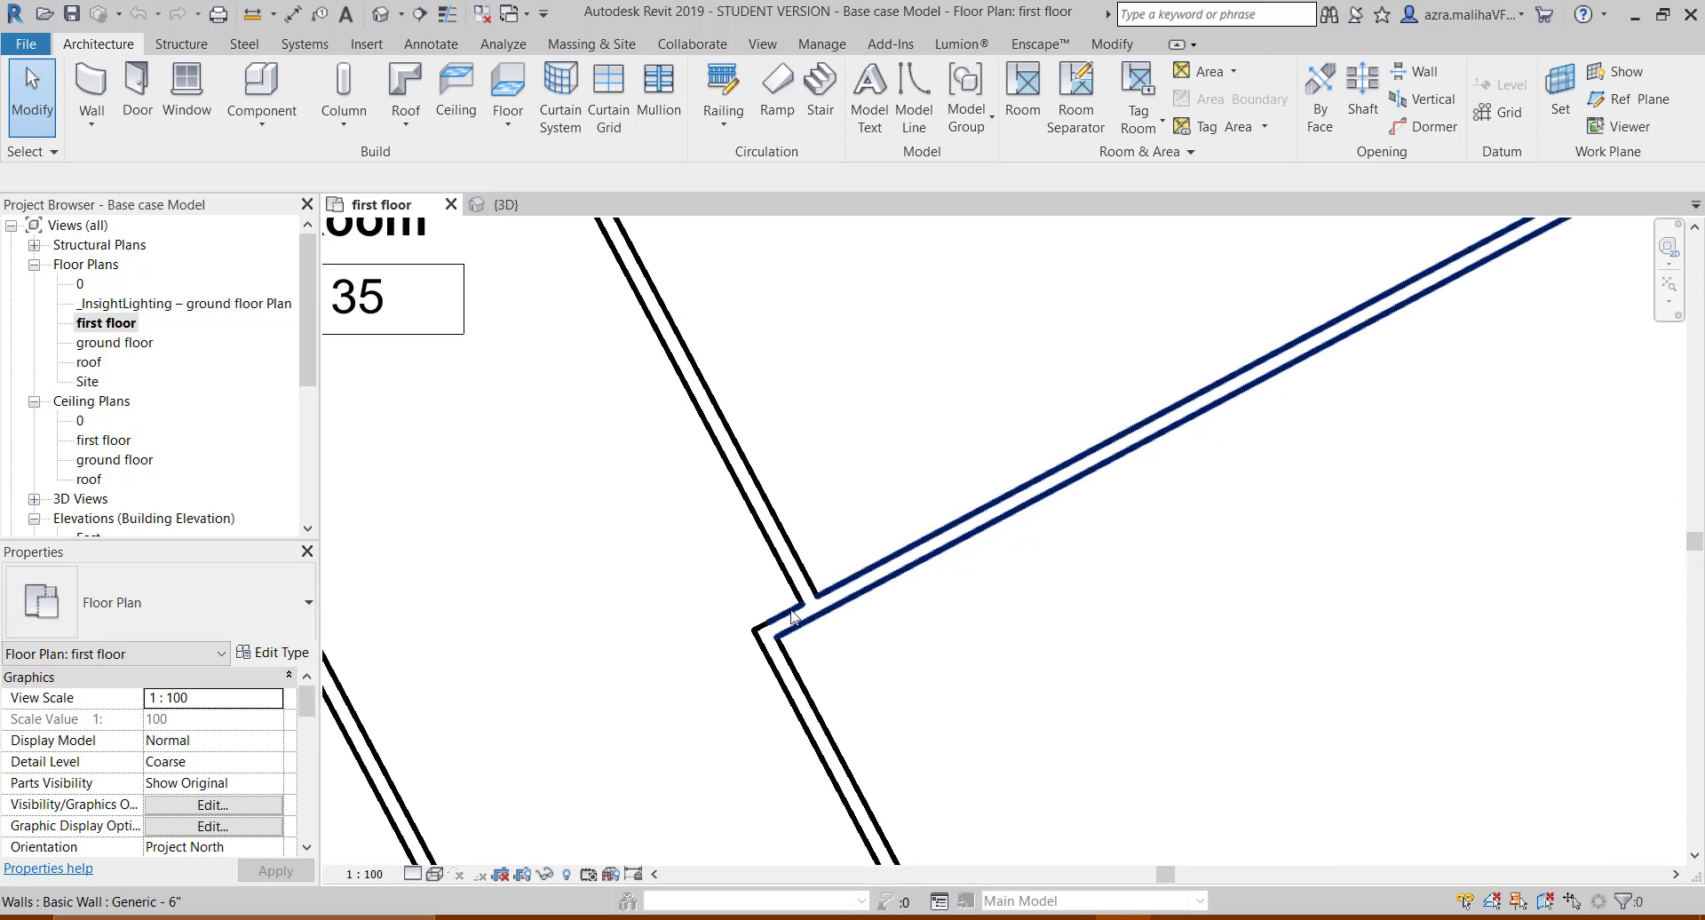
pyautogui.scroll(-10, 712, 469)
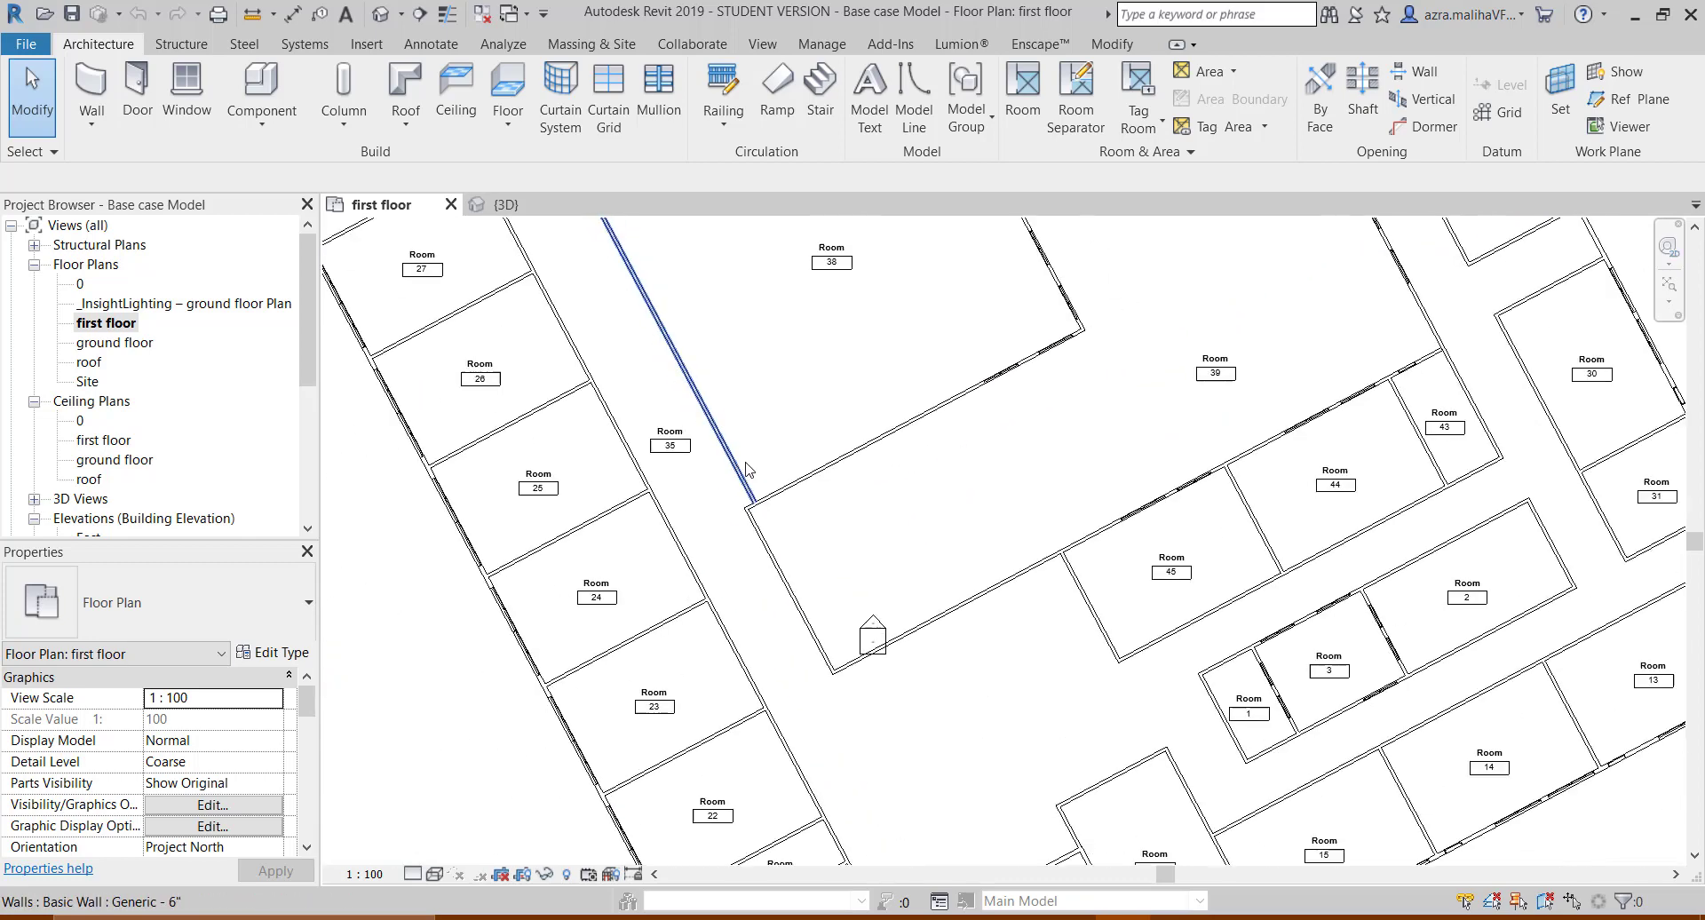
pyautogui.moveTo(946, 442); pyautogui.dragTo(963, 490, button='middle')
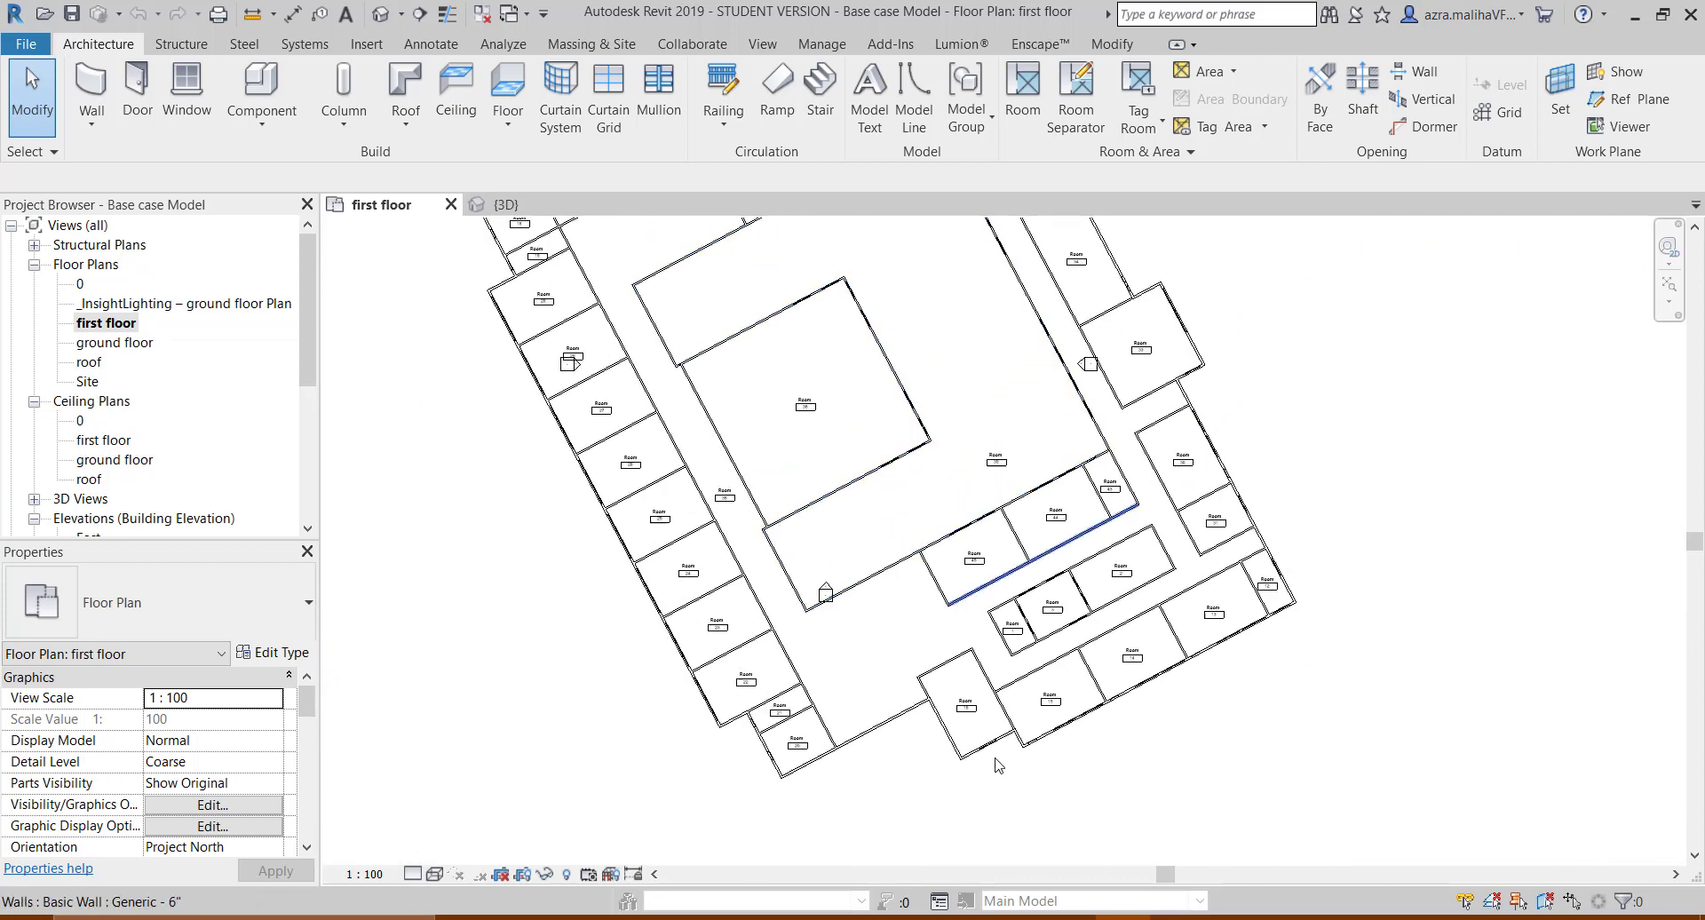
# - Examine the wall junction on Room 16's side facing Room 20, checking each adjoining wall segment by selecting it
pyautogui.scroll(3, 984, 806)
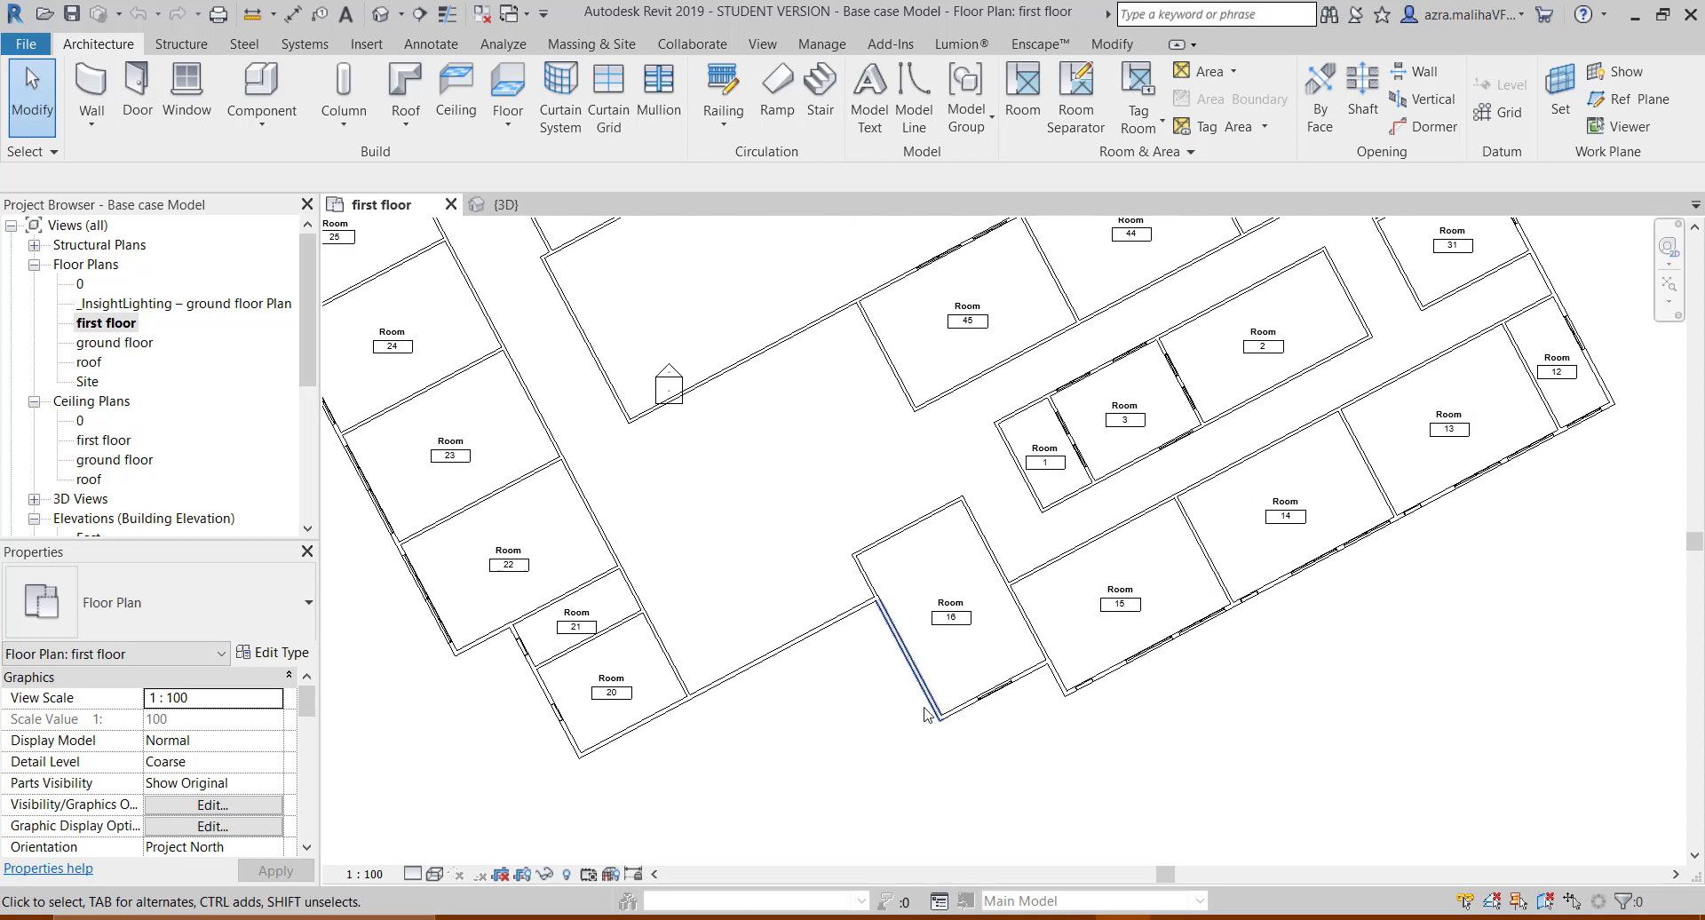
pyautogui.scroll(2, 929, 715)
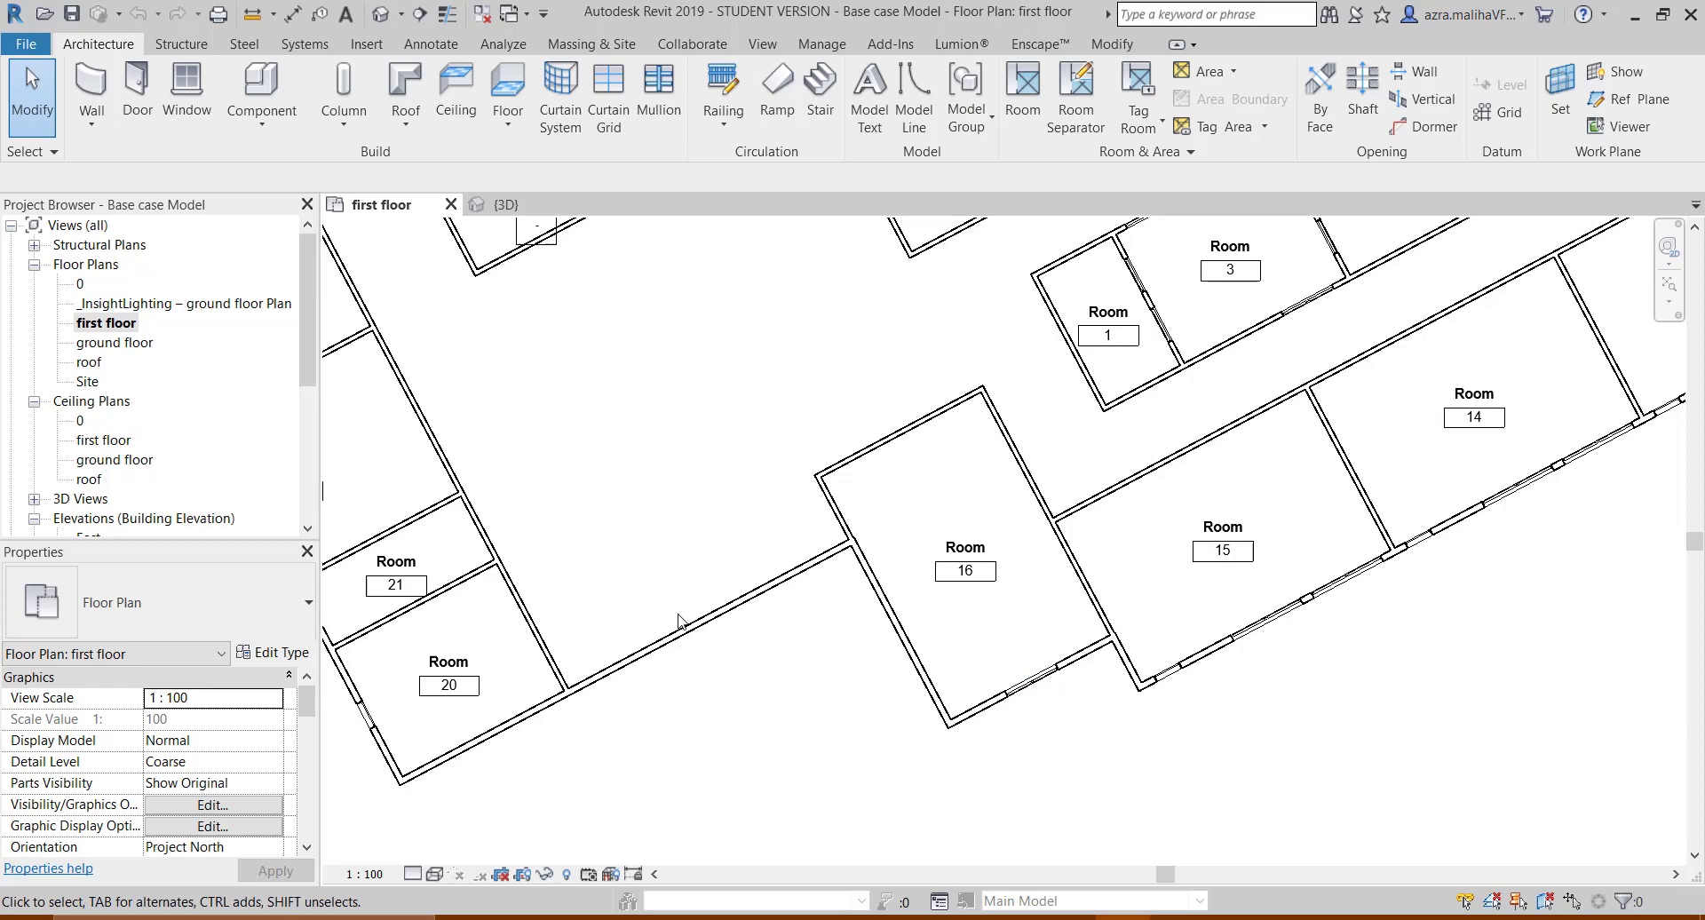
pyautogui.scroll(7, 844, 542)
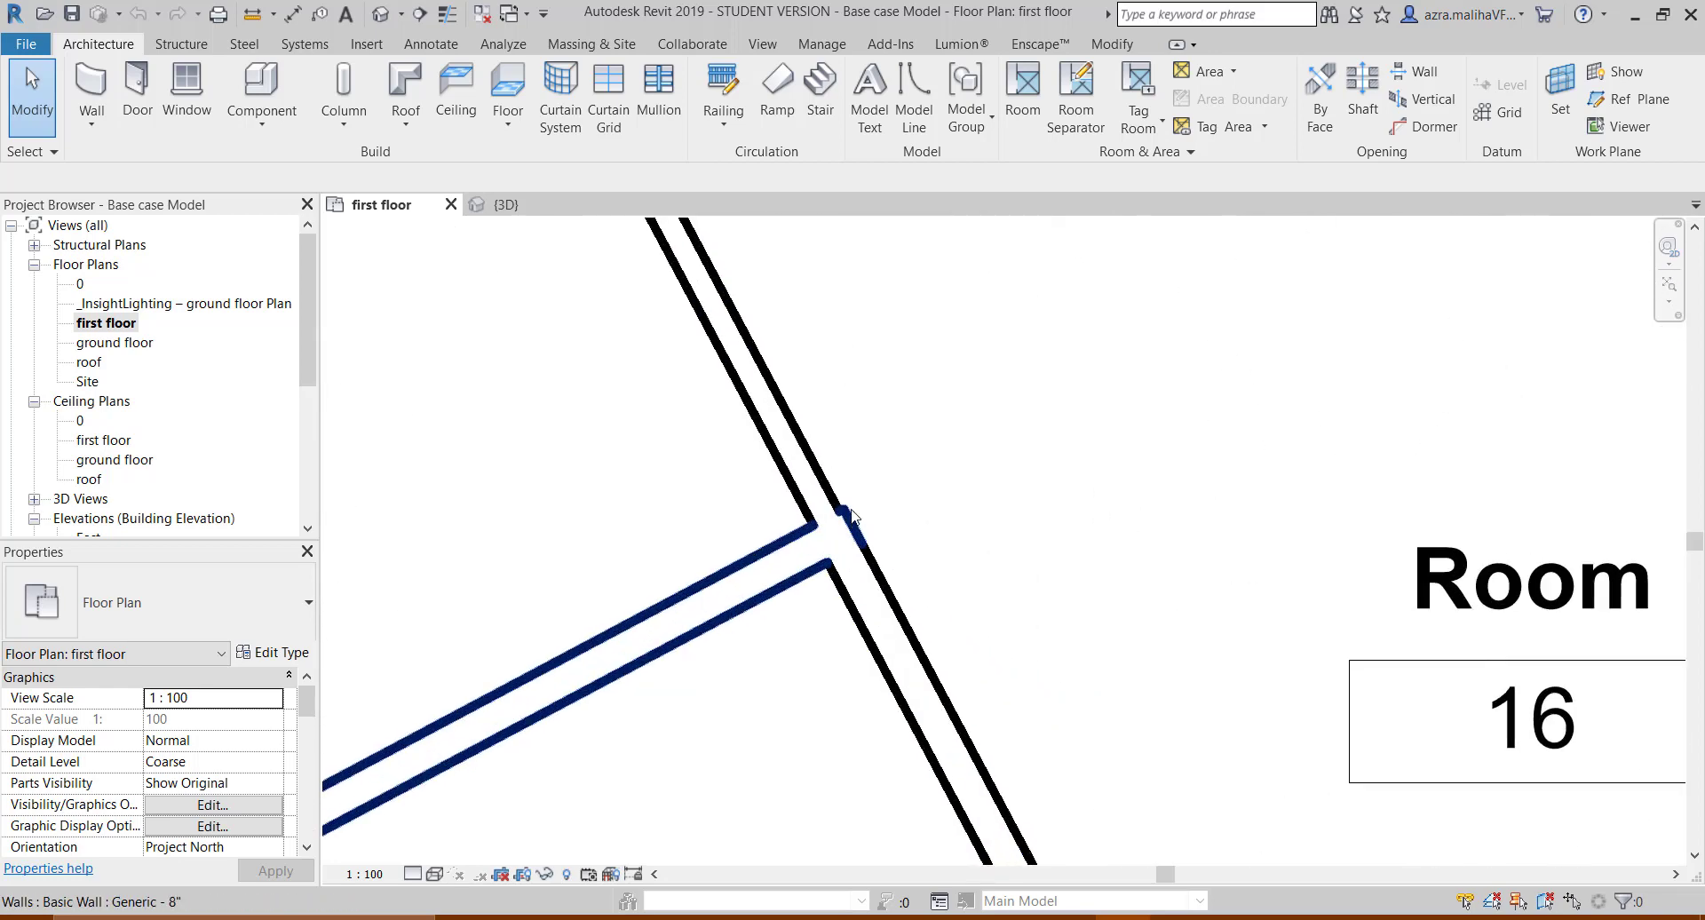
pyautogui.scroll(5, 839, 502)
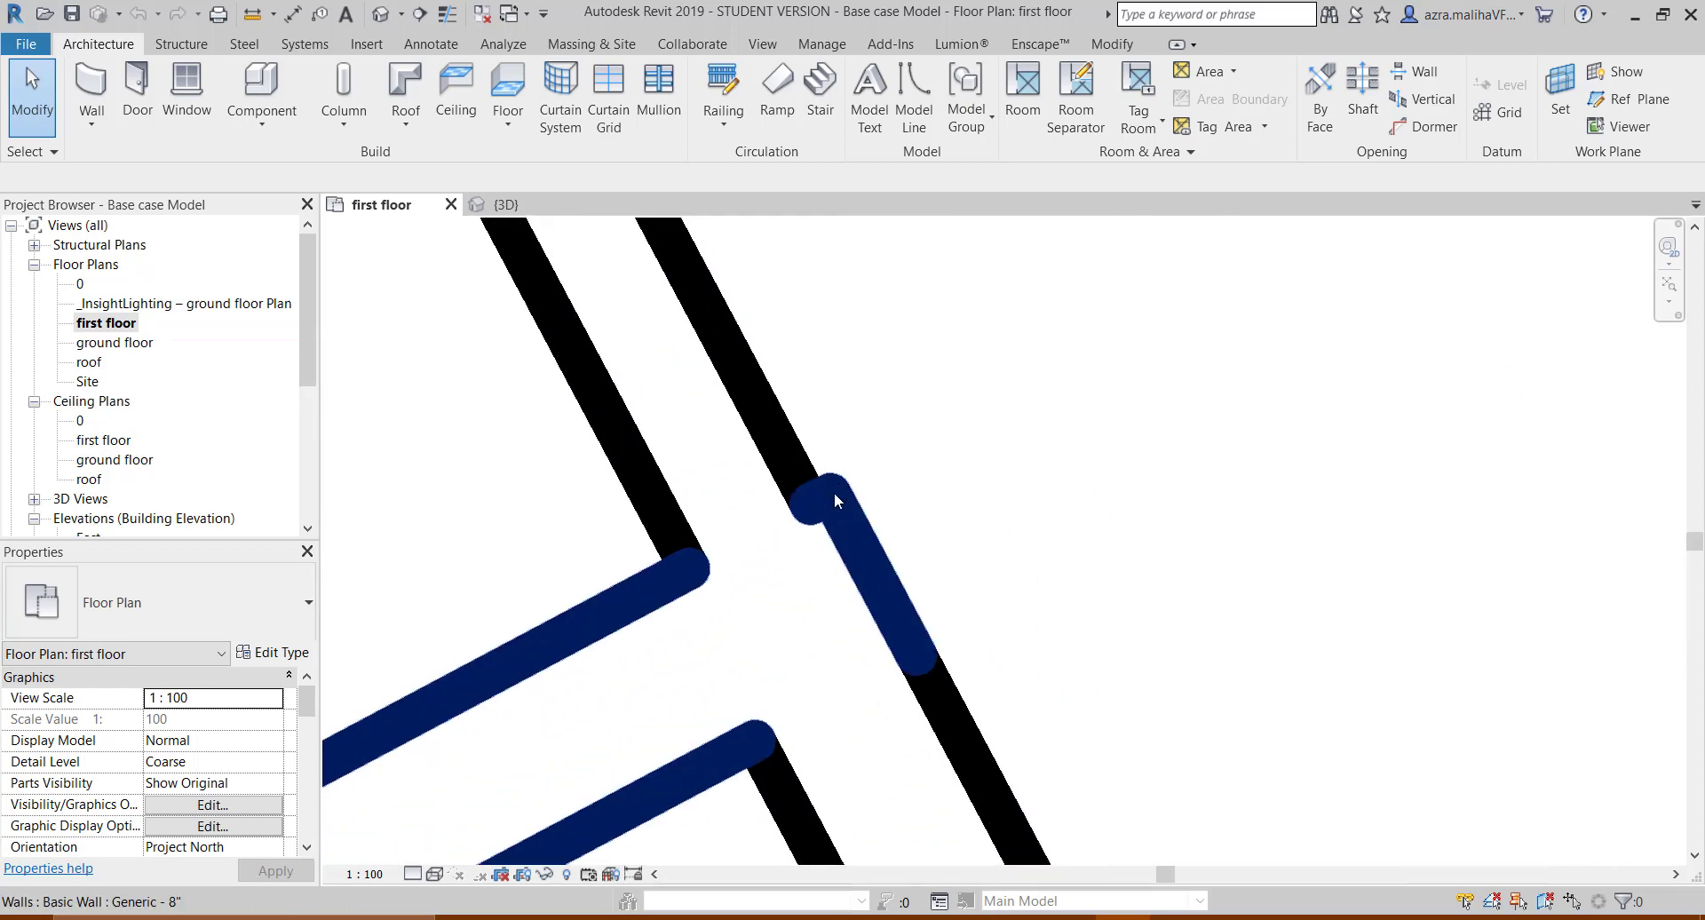
pyautogui.scroll(1, 834, 492)
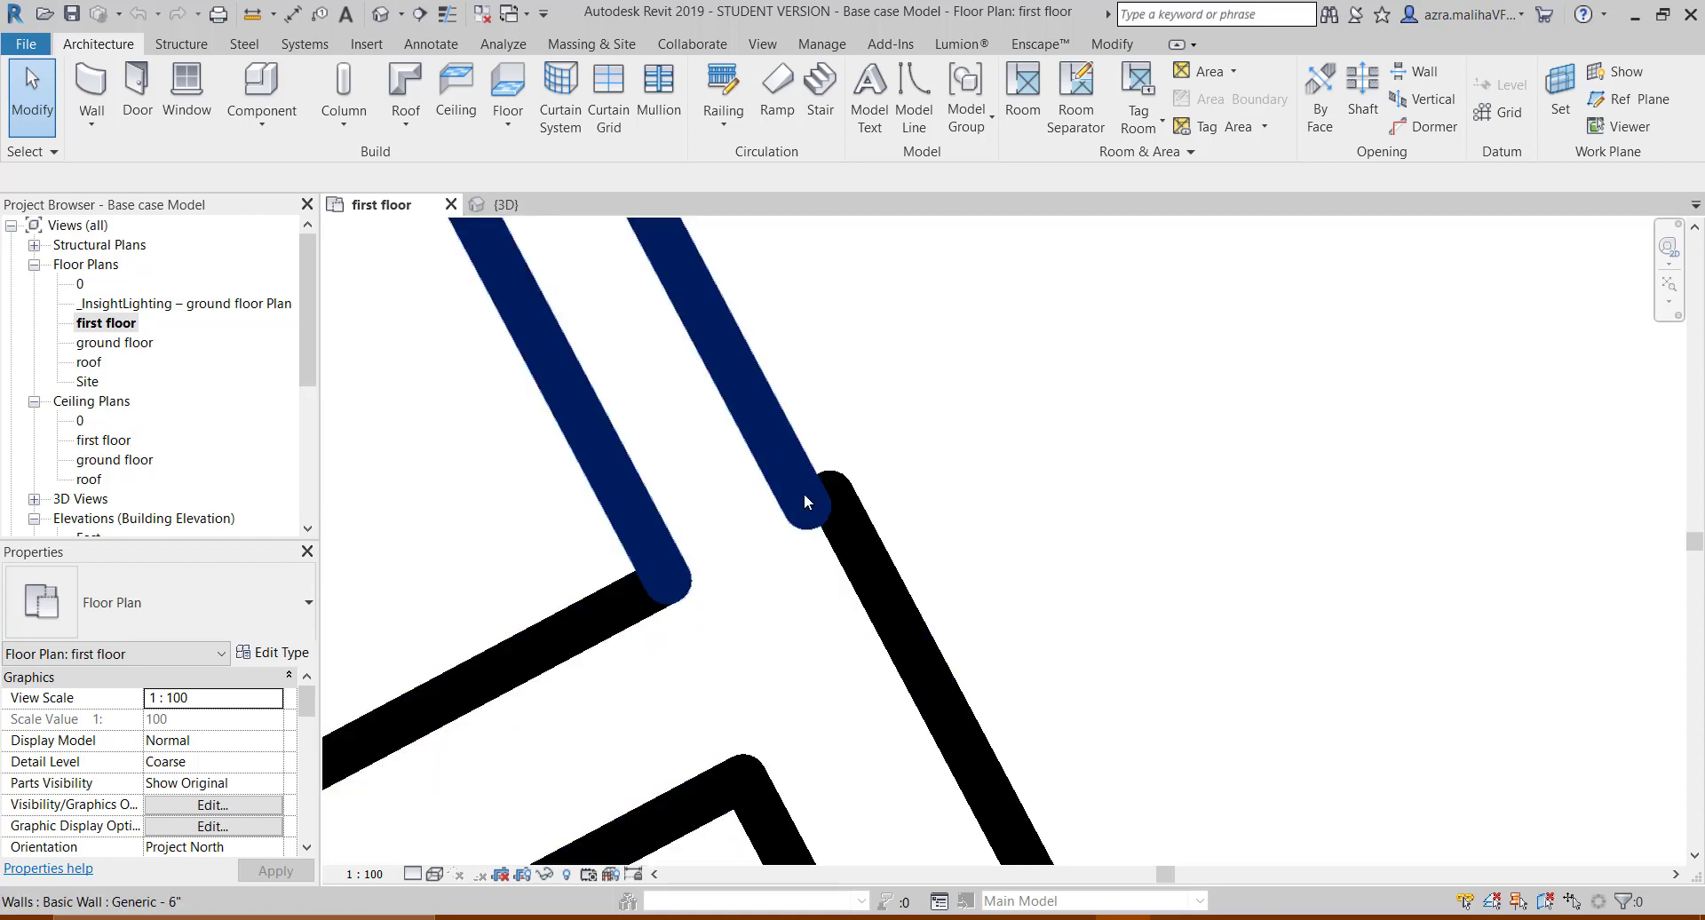
pyautogui.click(833, 645)
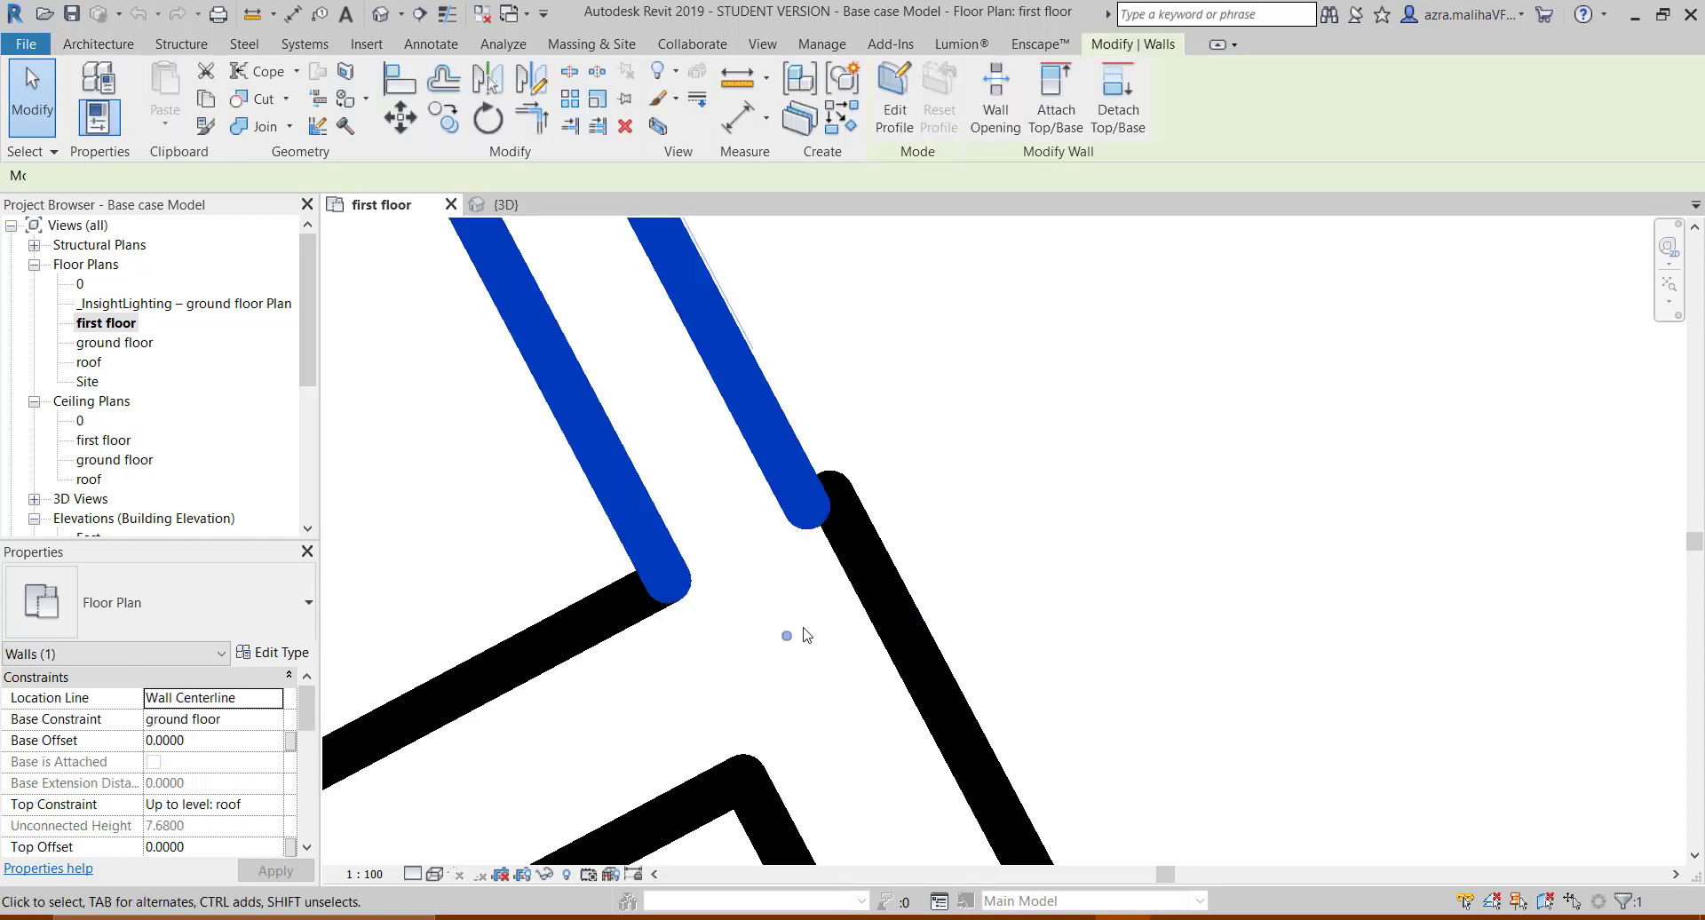
pyautogui.press('Escape')
pyautogui.scroll(-4, 807, 628)
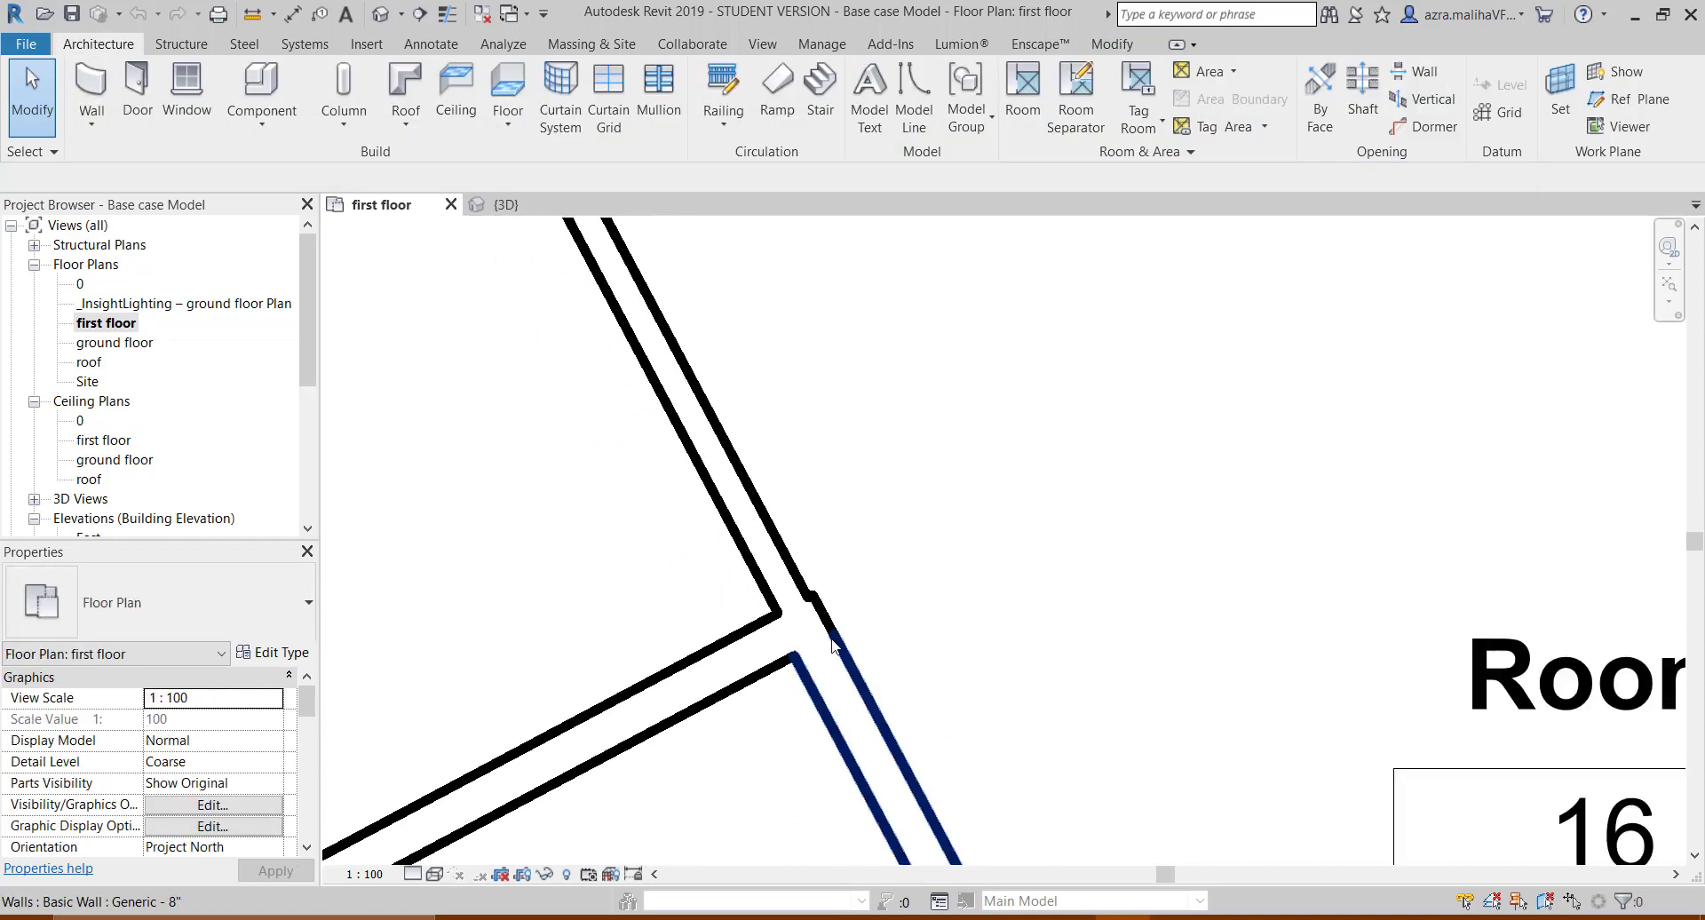
pyautogui.click(838, 653)
pyautogui.scroll(-3, 779, 578)
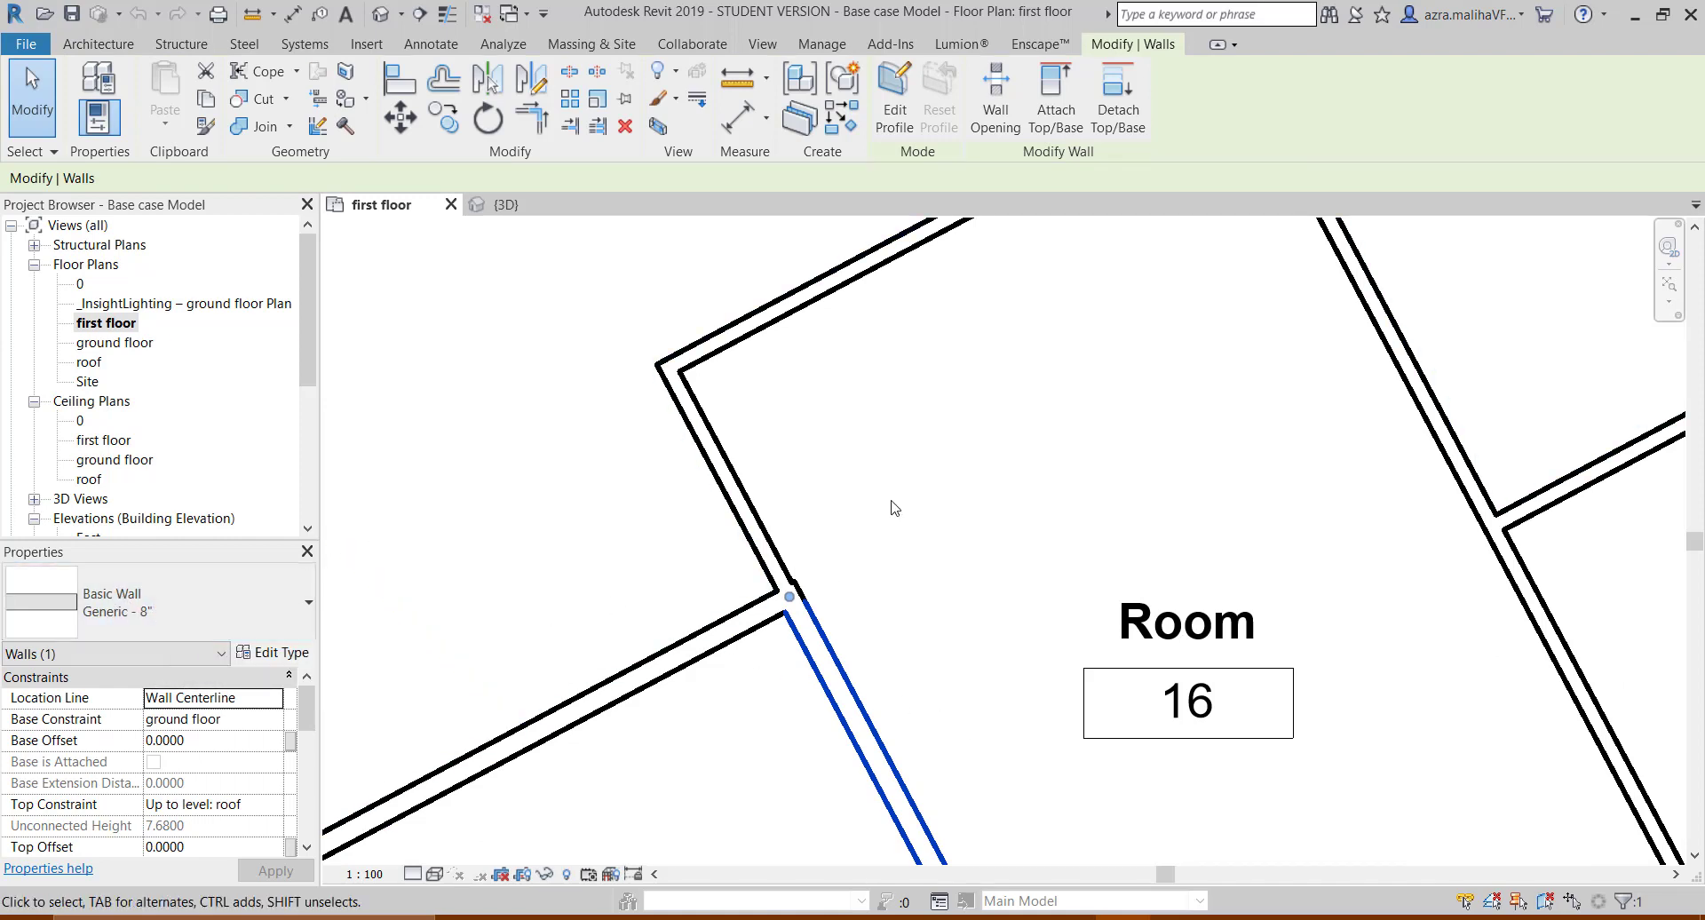
pyautogui.scroll(-2, 872, 515)
pyautogui.scroll(-3, 872, 515)
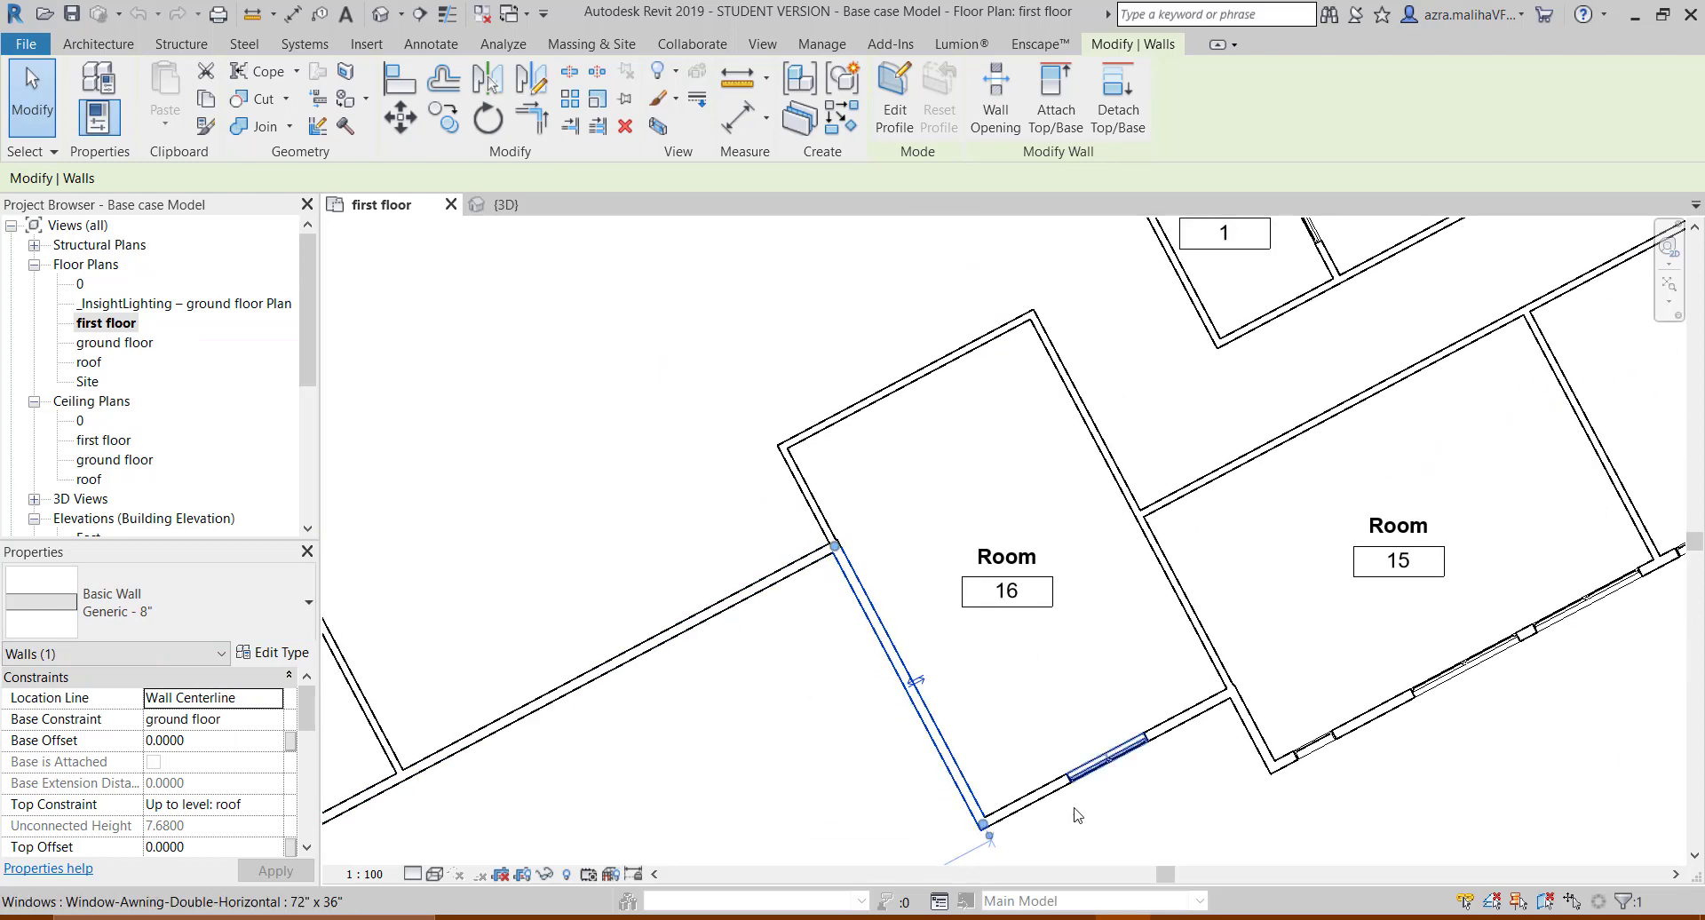
pyautogui.click(860, 757)
pyautogui.scroll(-5, 877, 708)
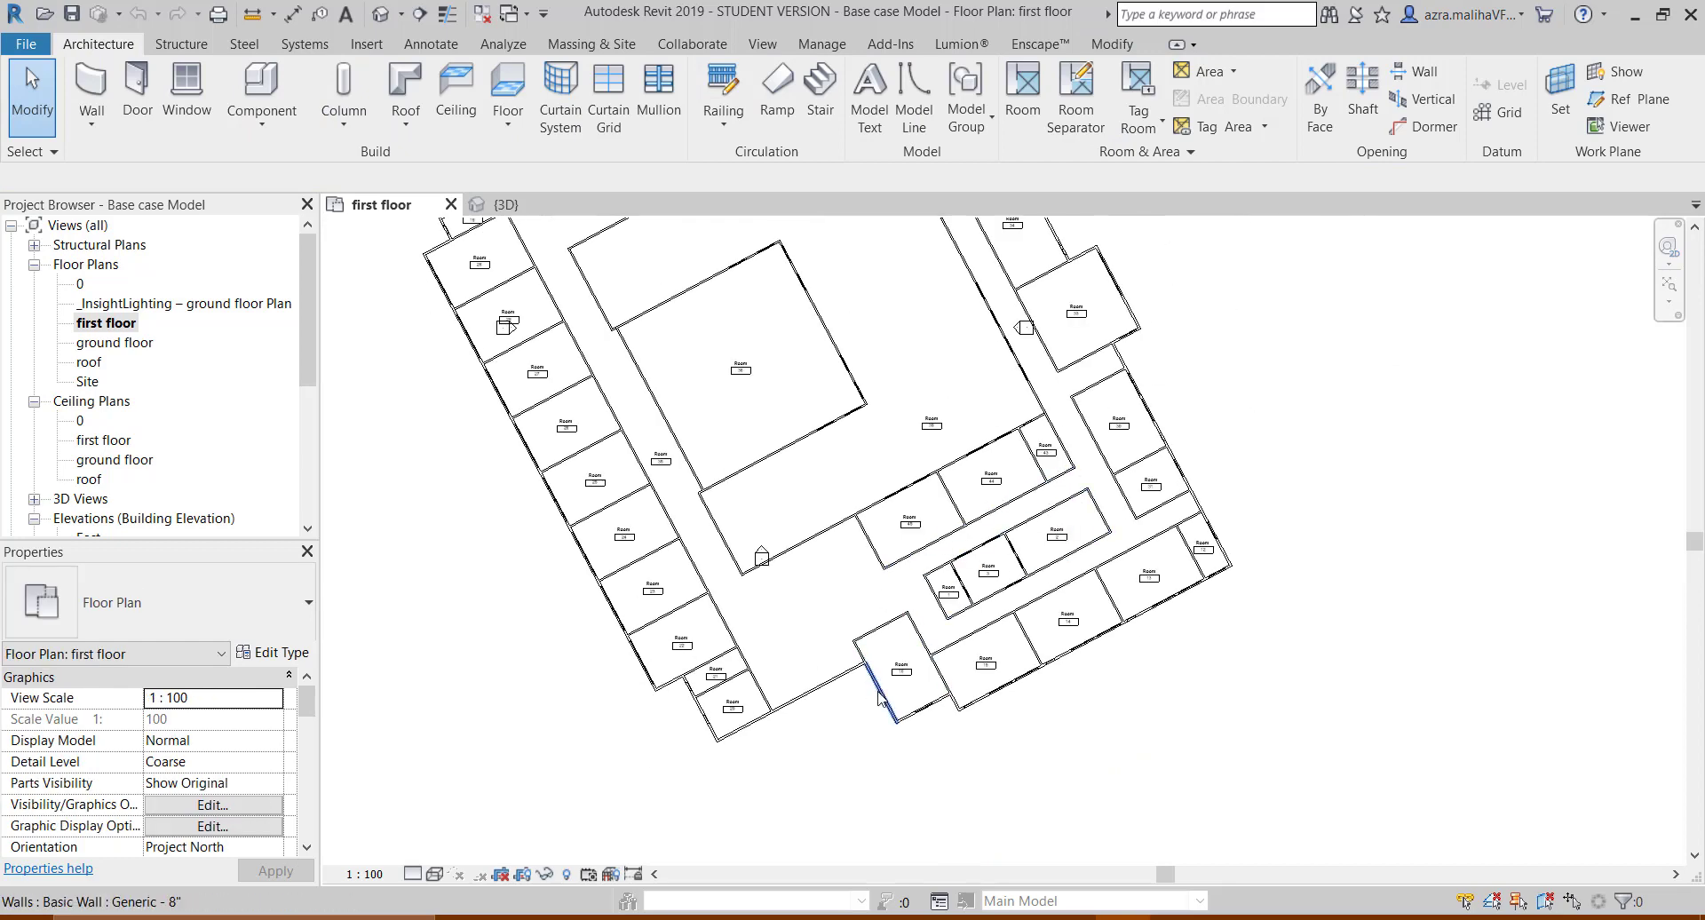
# - Examine the wall corners where Room 15 meets Room 16 and where Room 7 meets Room 10
pyautogui.scroll(5, 906, 699)
pyautogui.scroll(3, 1025, 670)
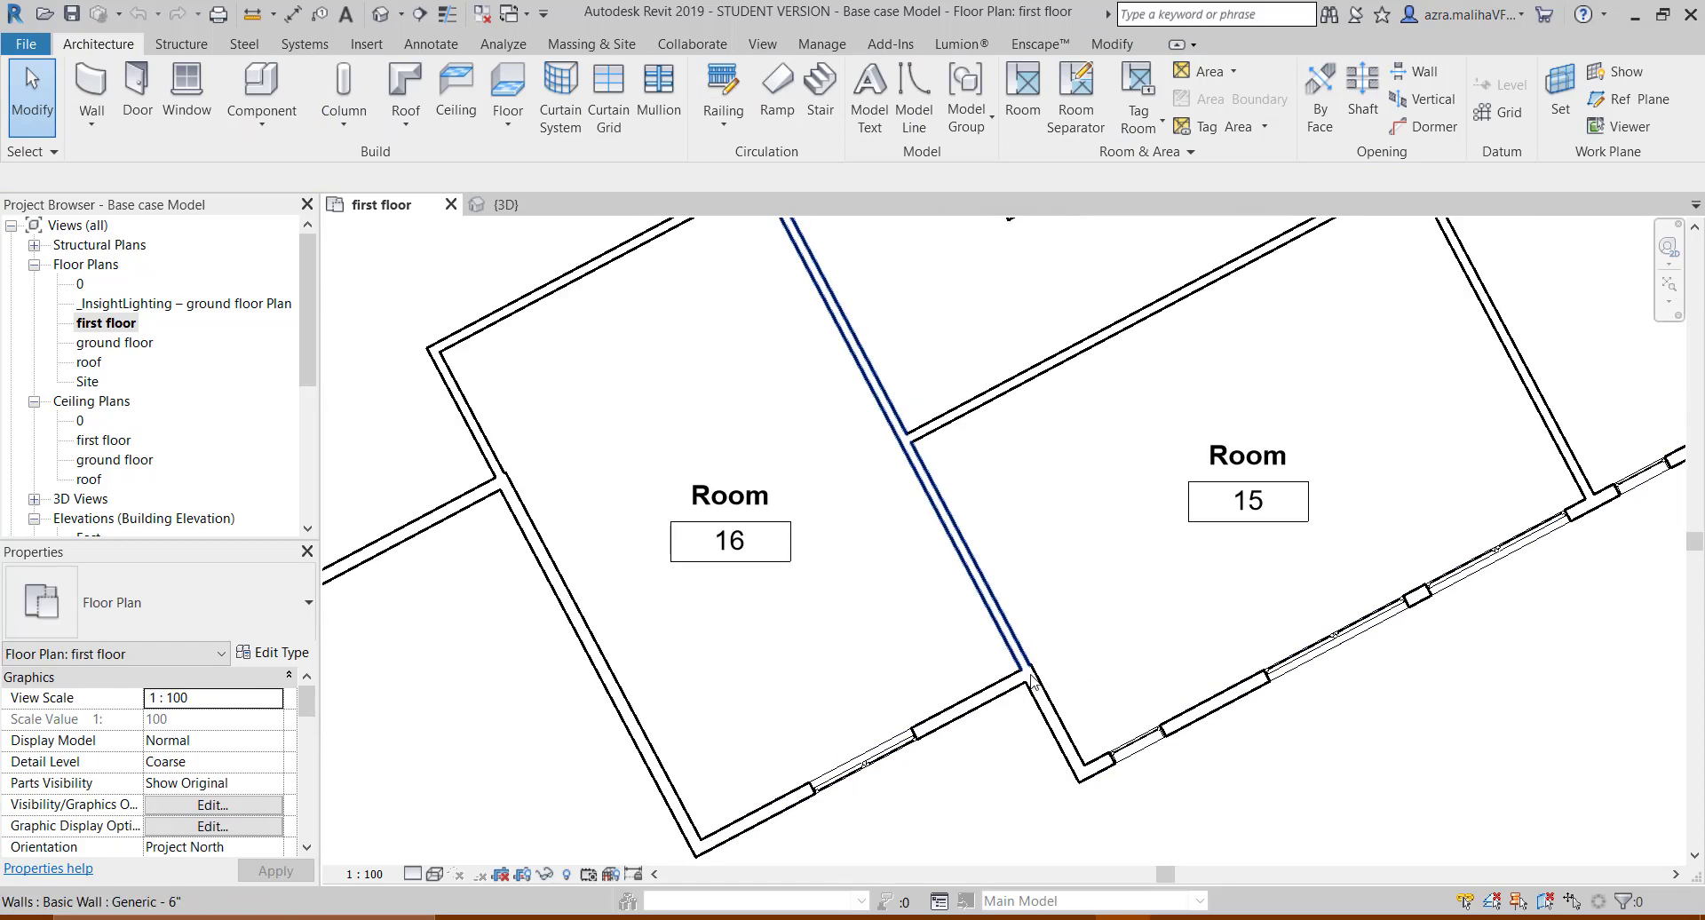
pyautogui.scroll(-2, 750, 610)
pyautogui.scroll(-3, 1164, 760)
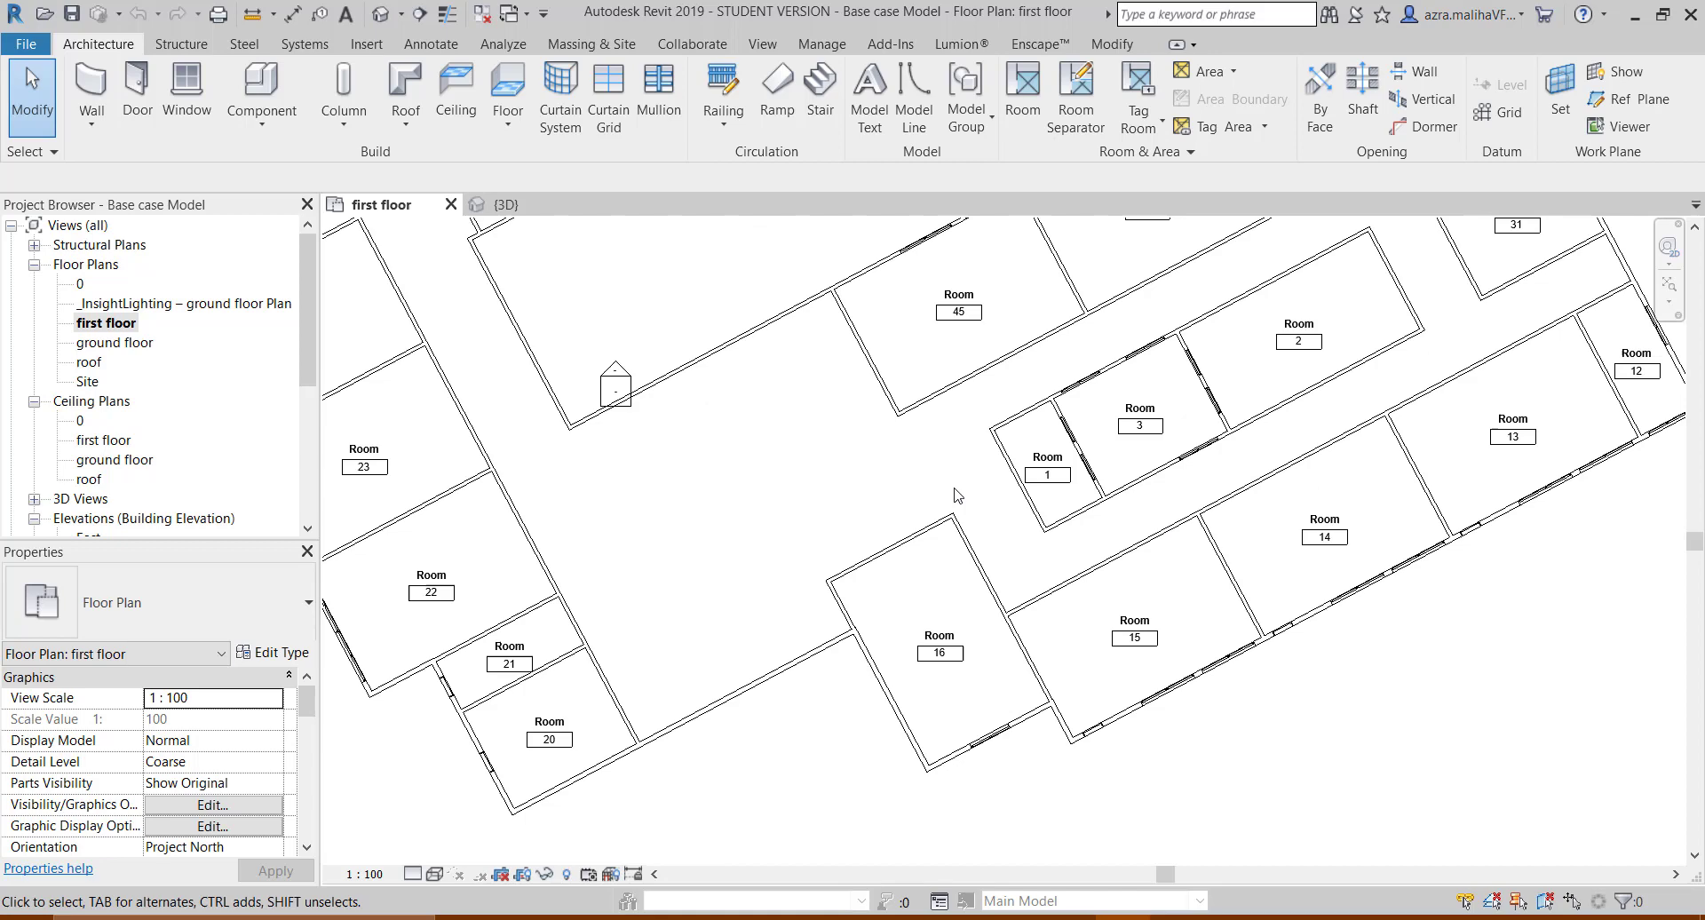
pyautogui.moveTo(956, 495); pyautogui.dragTo(1157, 919, button='middle')
pyautogui.moveTo(926, 564); pyautogui.dragTo(1097, 915, button='middle')
pyautogui.scroll(8, 719, 373)
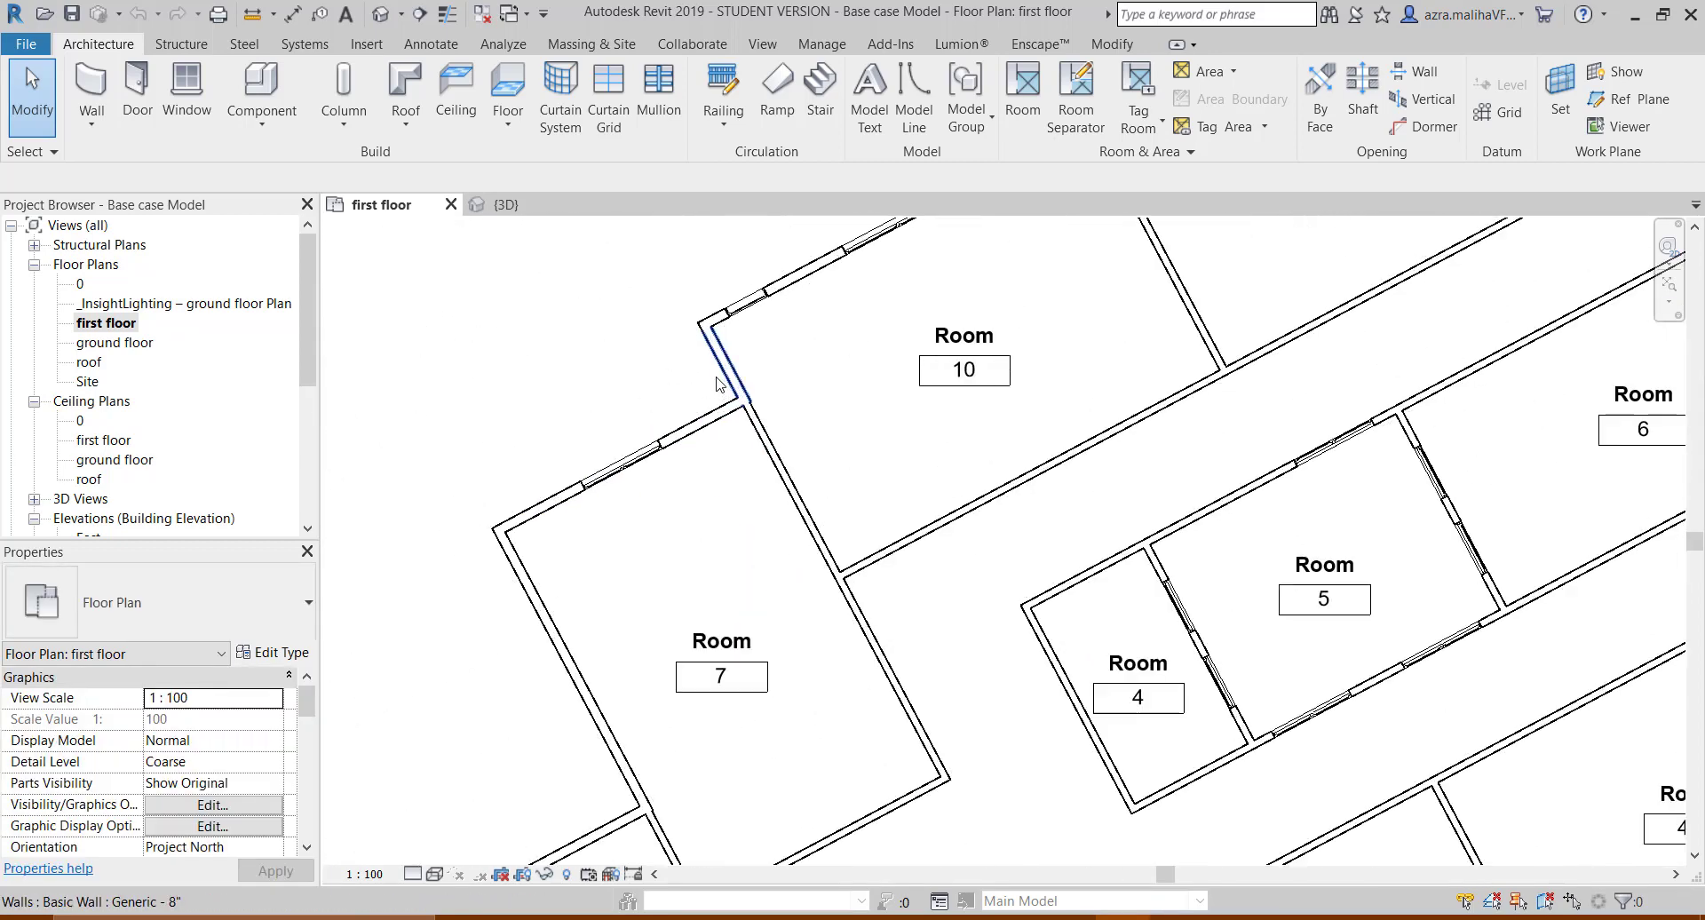
pyautogui.scroll(-8, 751, 377)
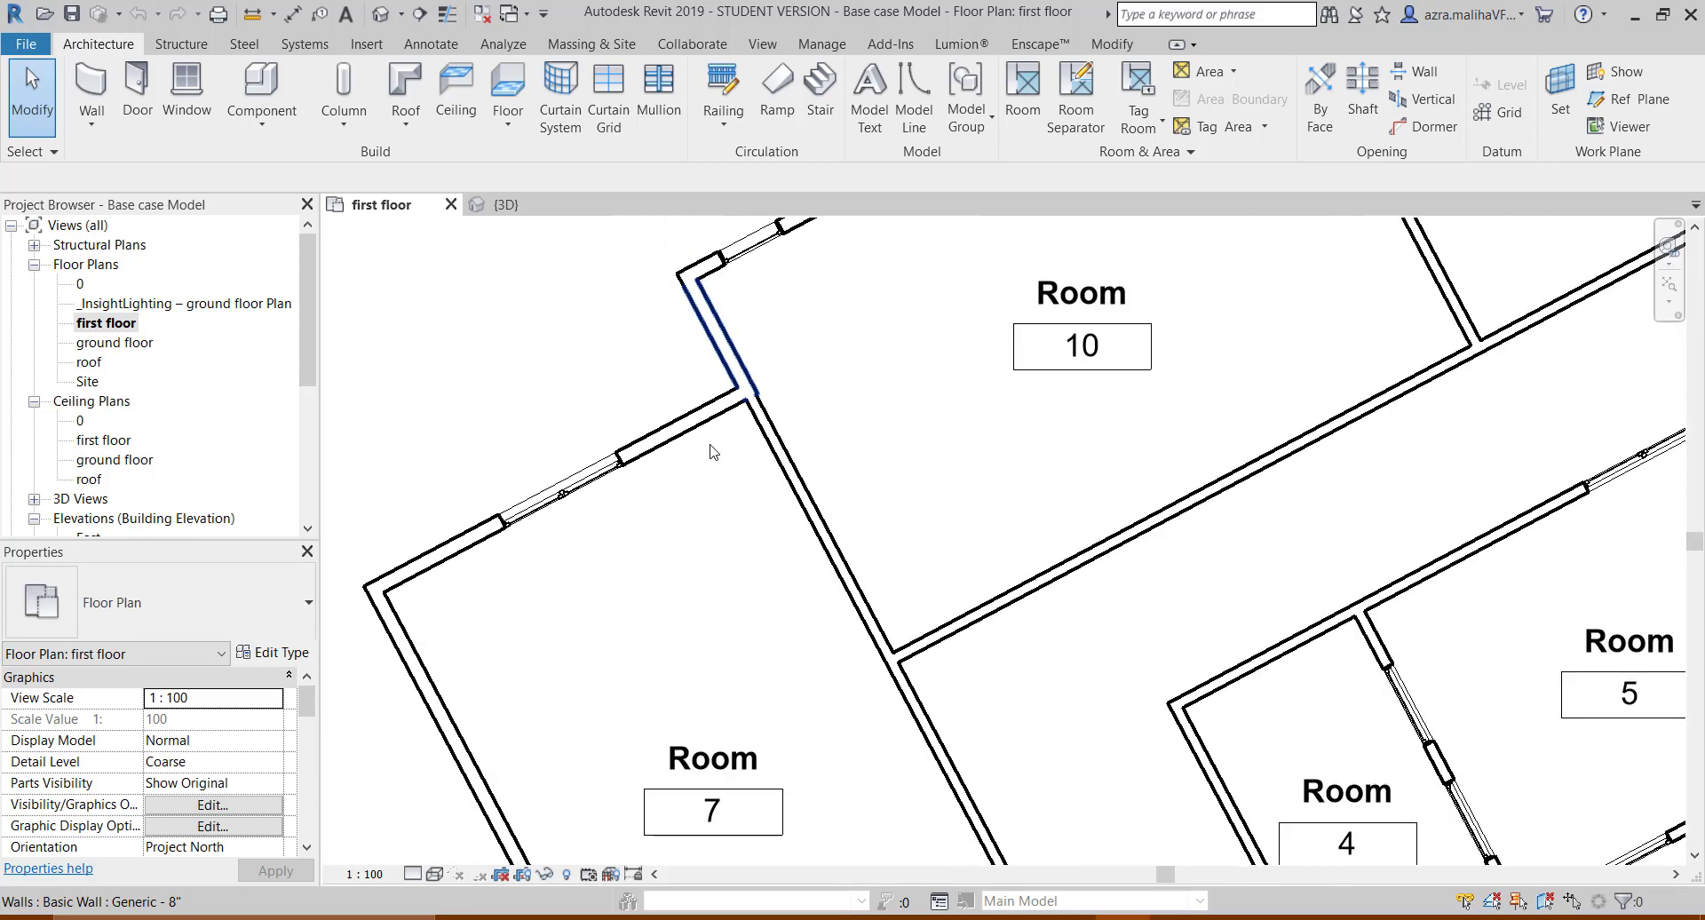
pyautogui.moveTo(950, 470); pyautogui.dragTo(965, 514, button='middle')
pyautogui.scroll(-4, 977, 480)
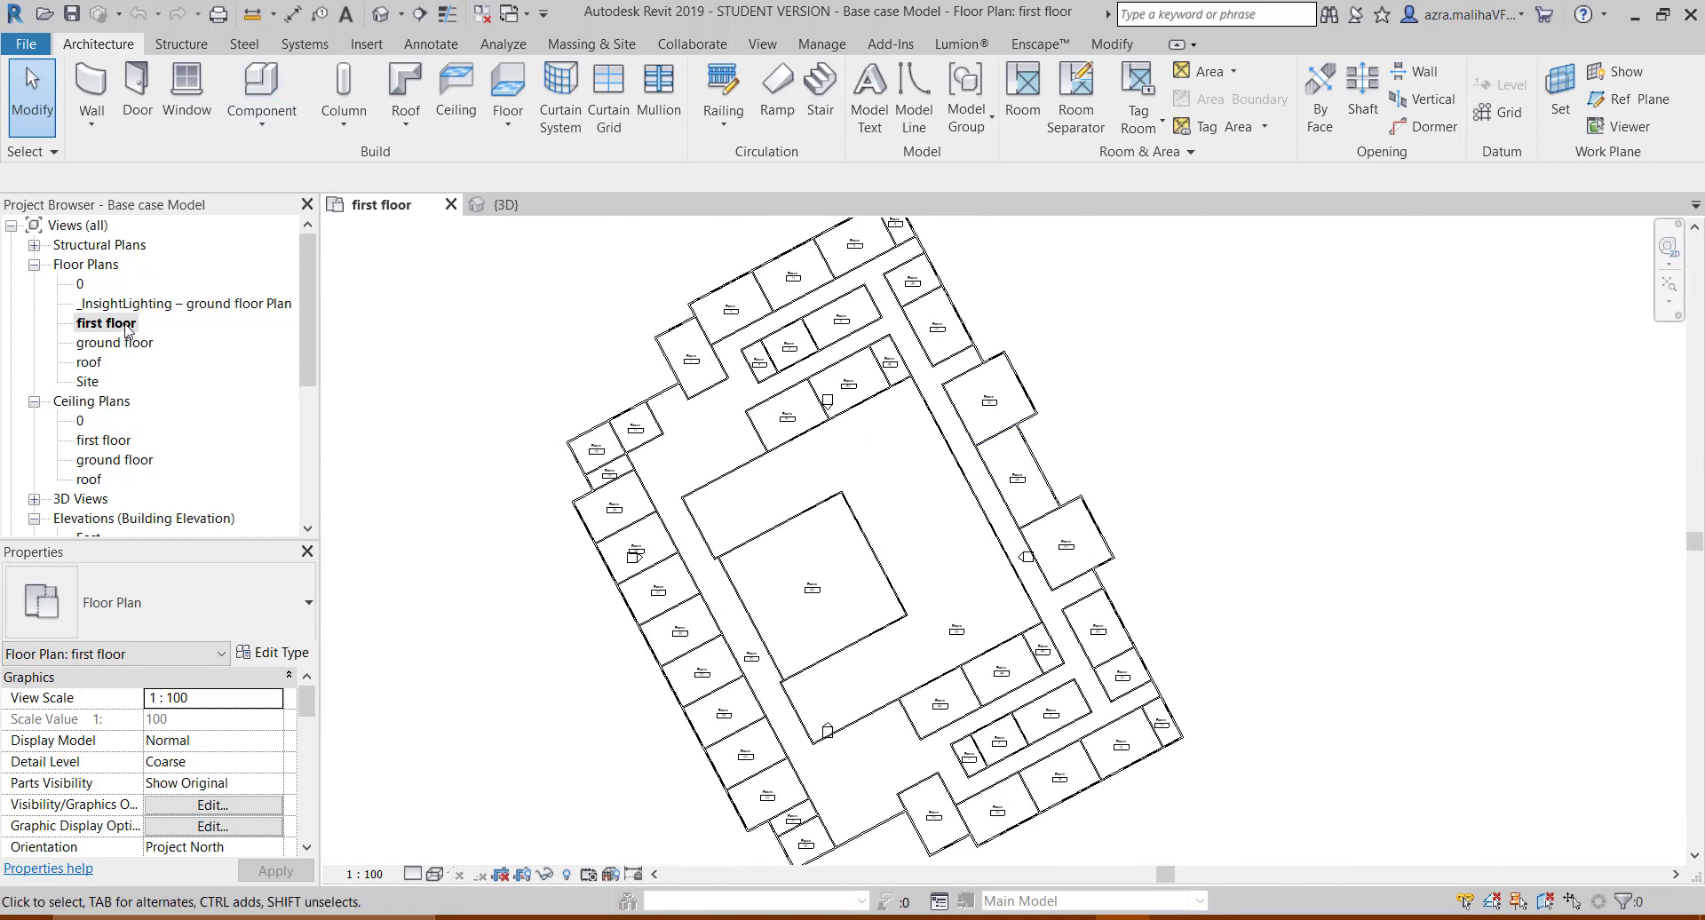
# - Open the 3D view and examine the separate roof-level floor slabs and the opening in the front slab
pyautogui.click(379, 19)
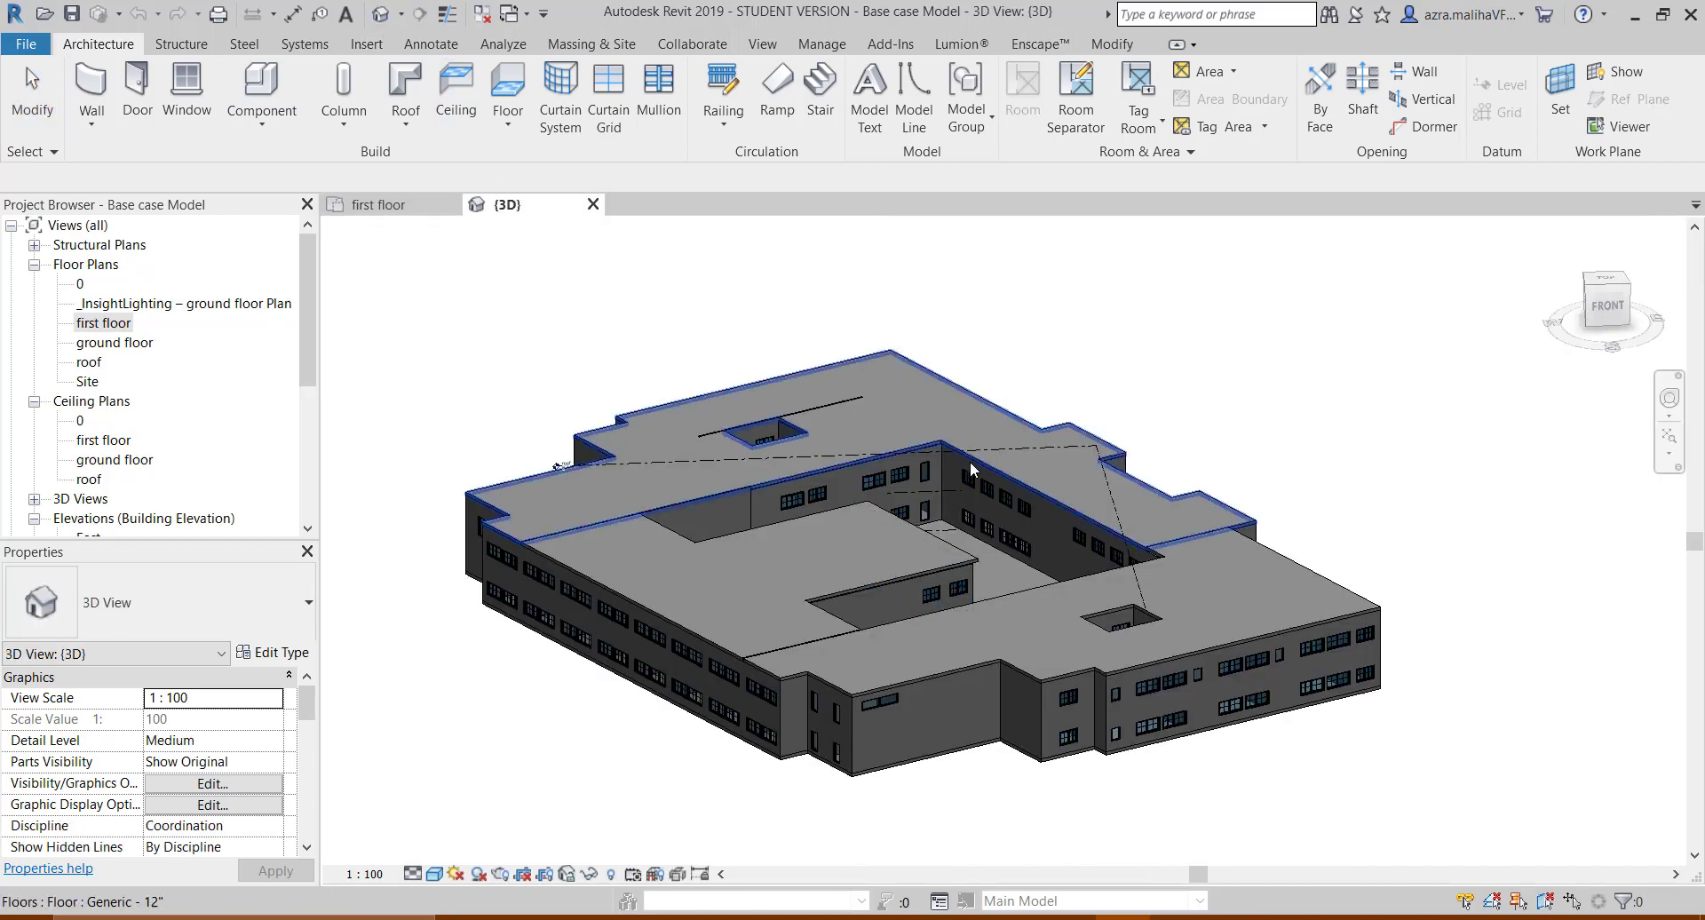
pyautogui.scroll(2, 817, 469)
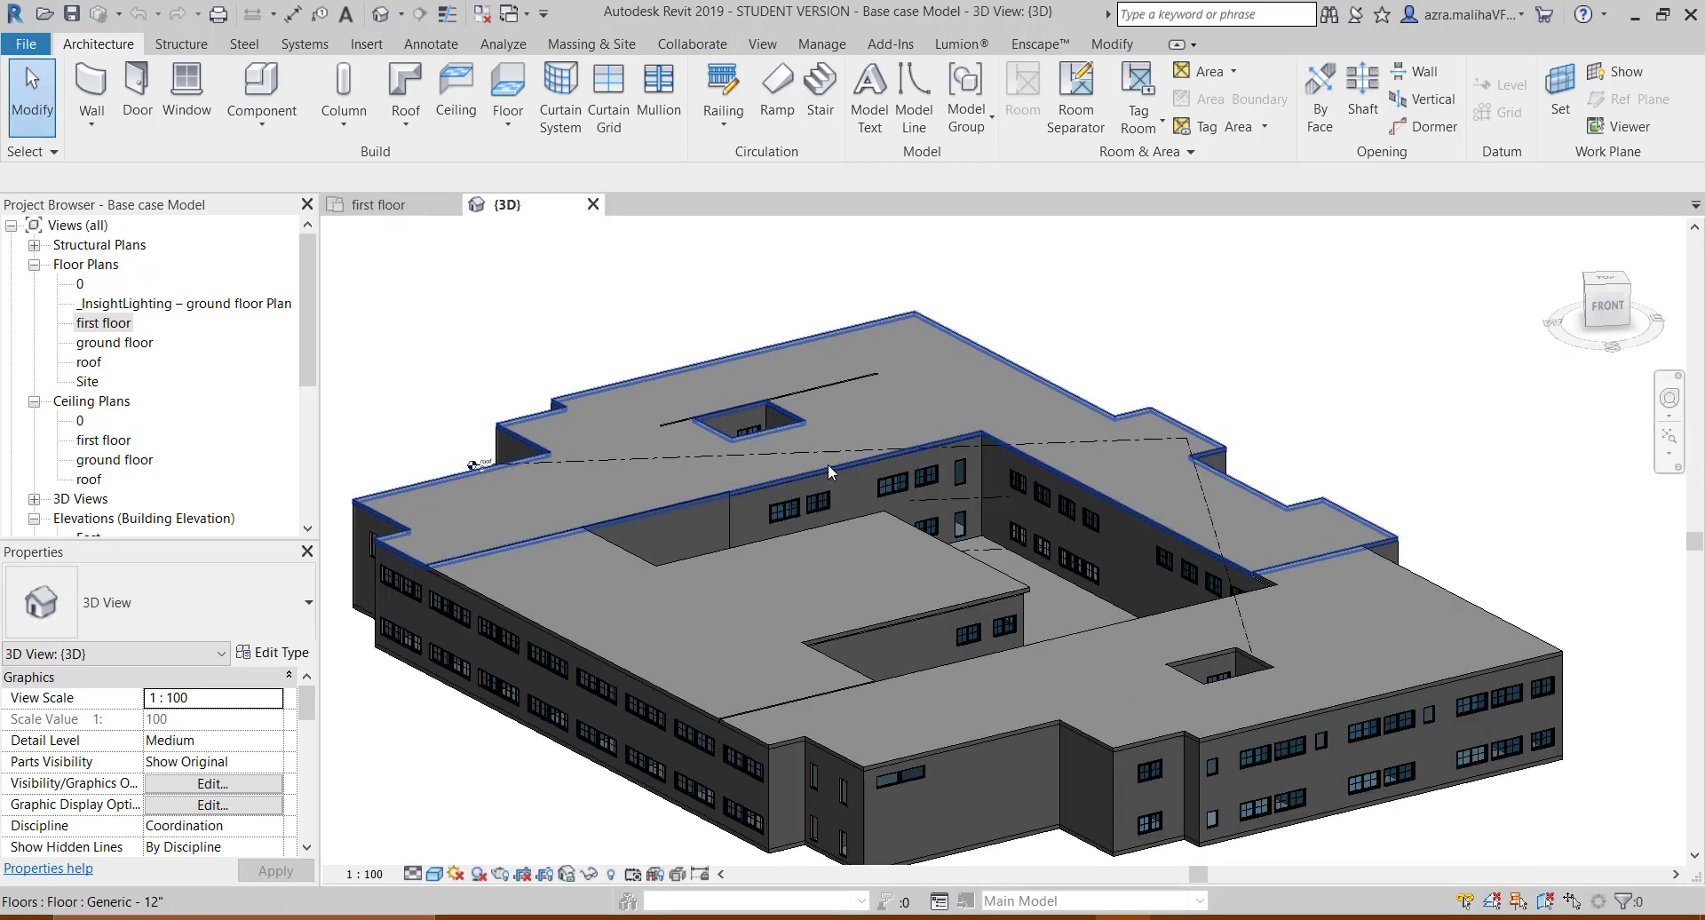
pyautogui.click(830, 591)
pyautogui.click(838, 627)
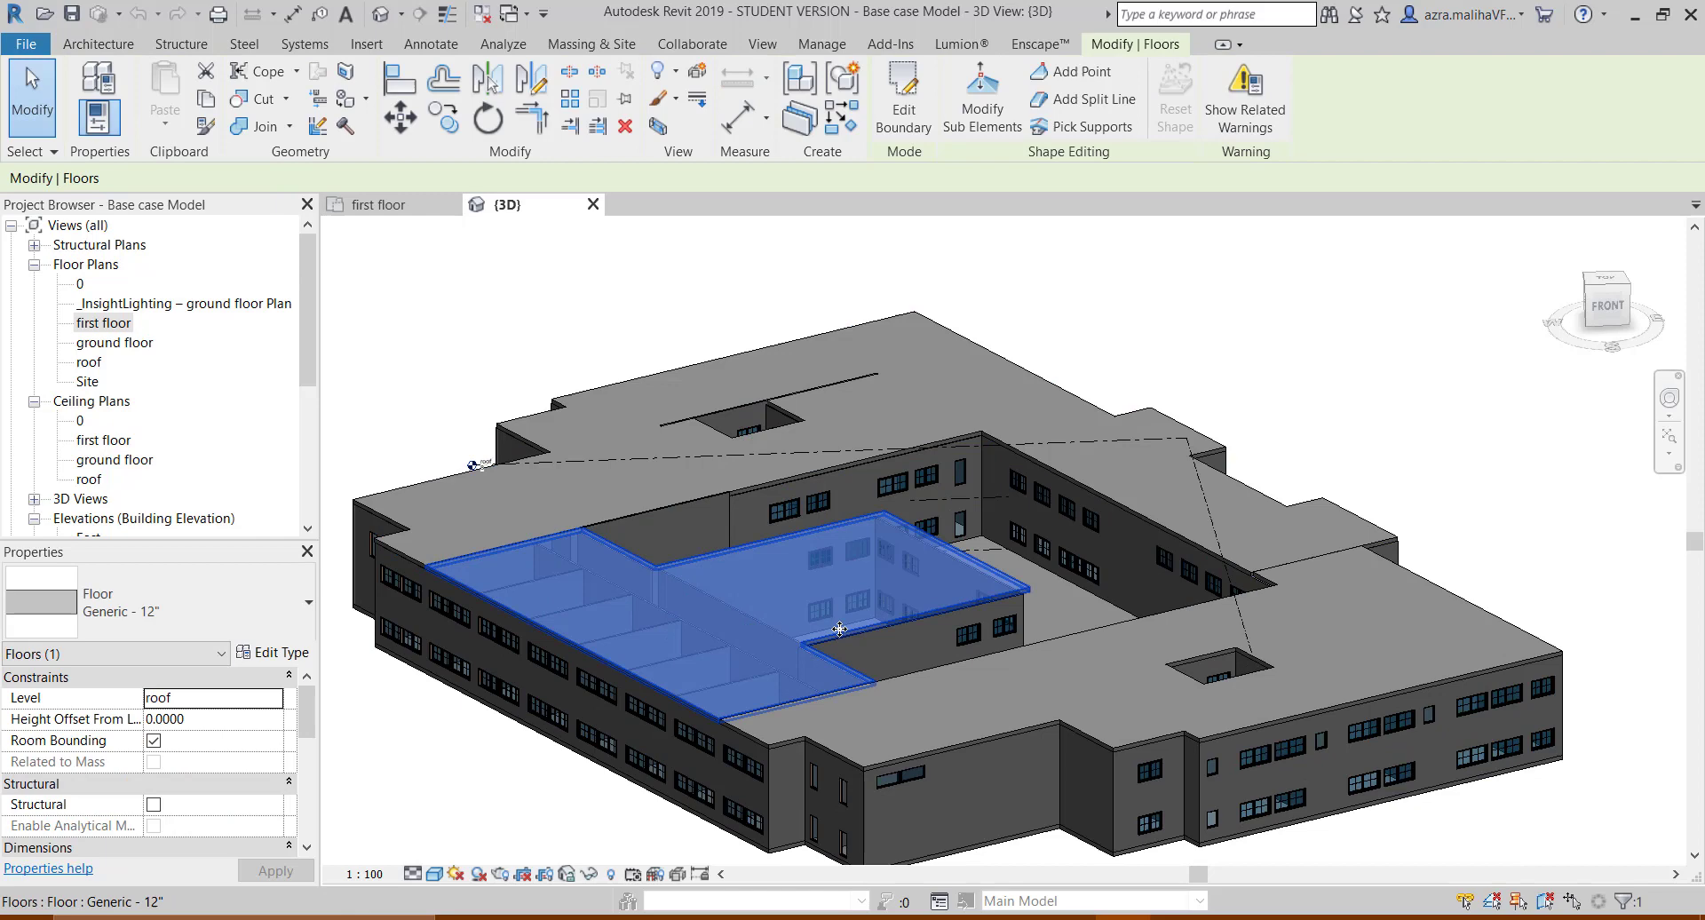
pyautogui.click(936, 746)
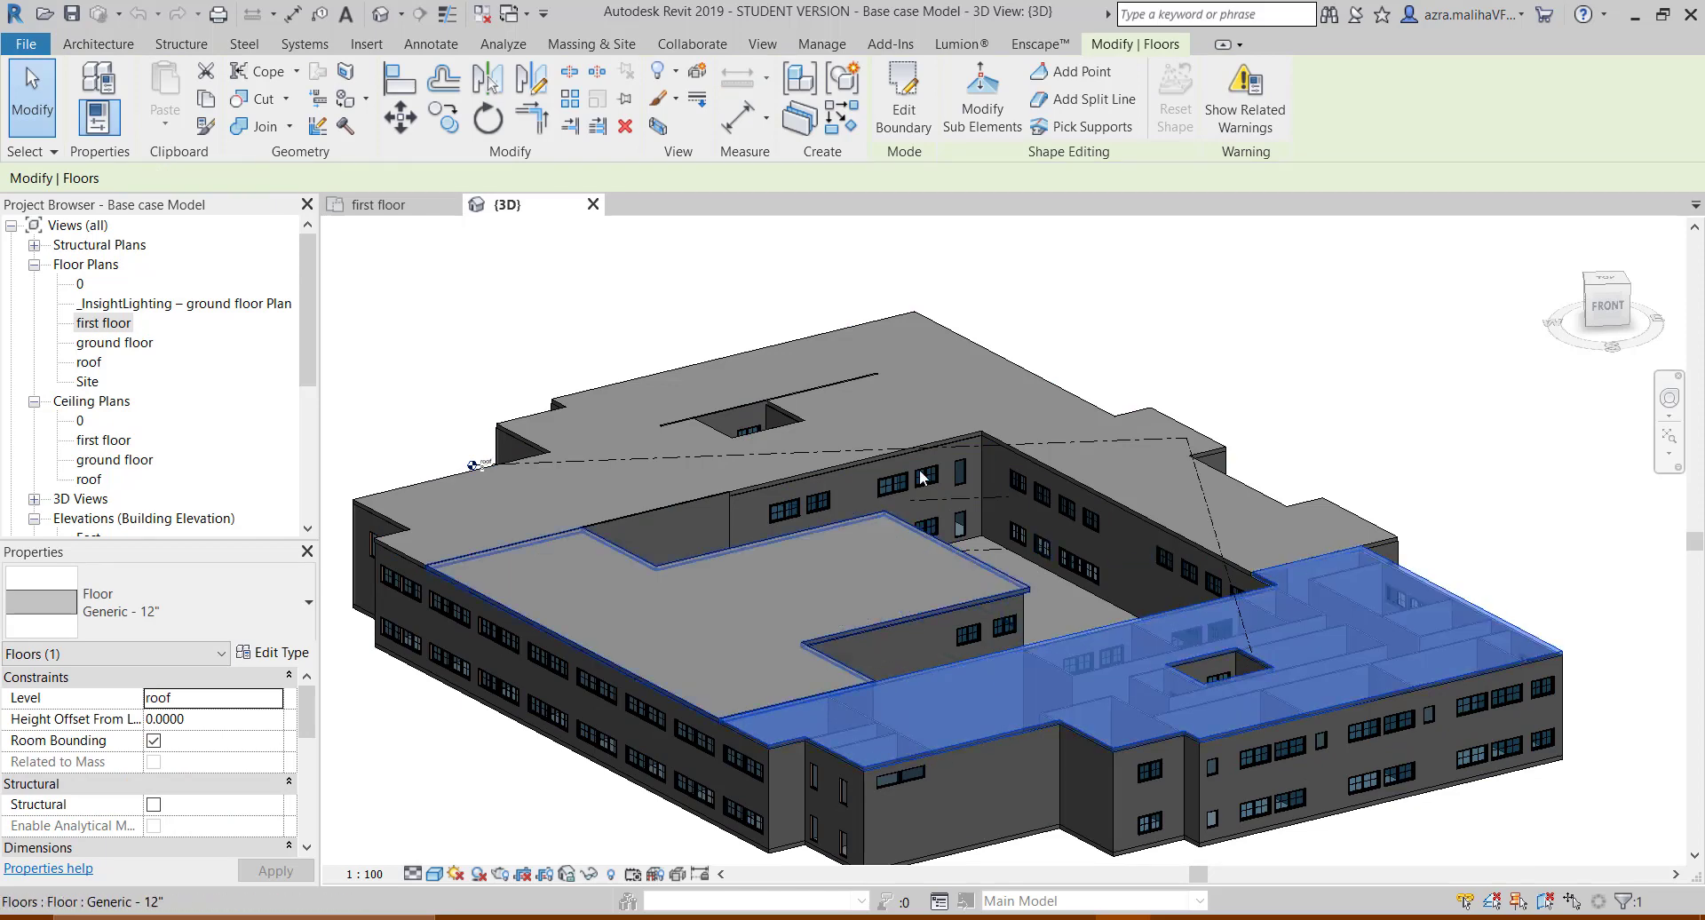
pyautogui.press('Escape')
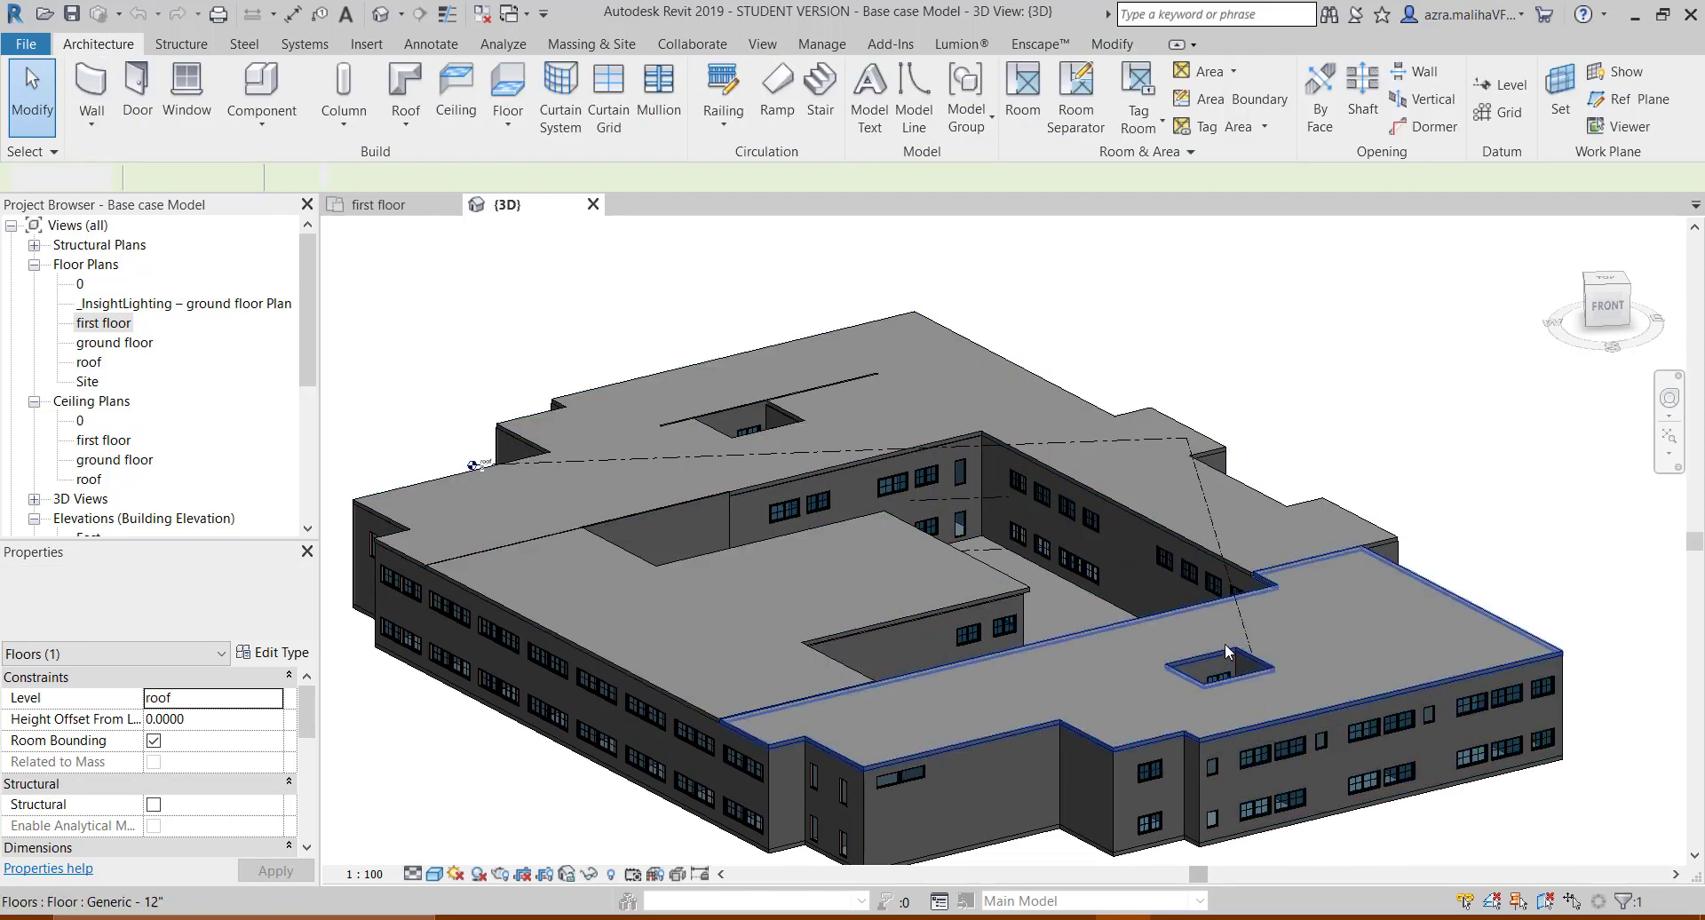
pyautogui.scroll(5, 1251, 638)
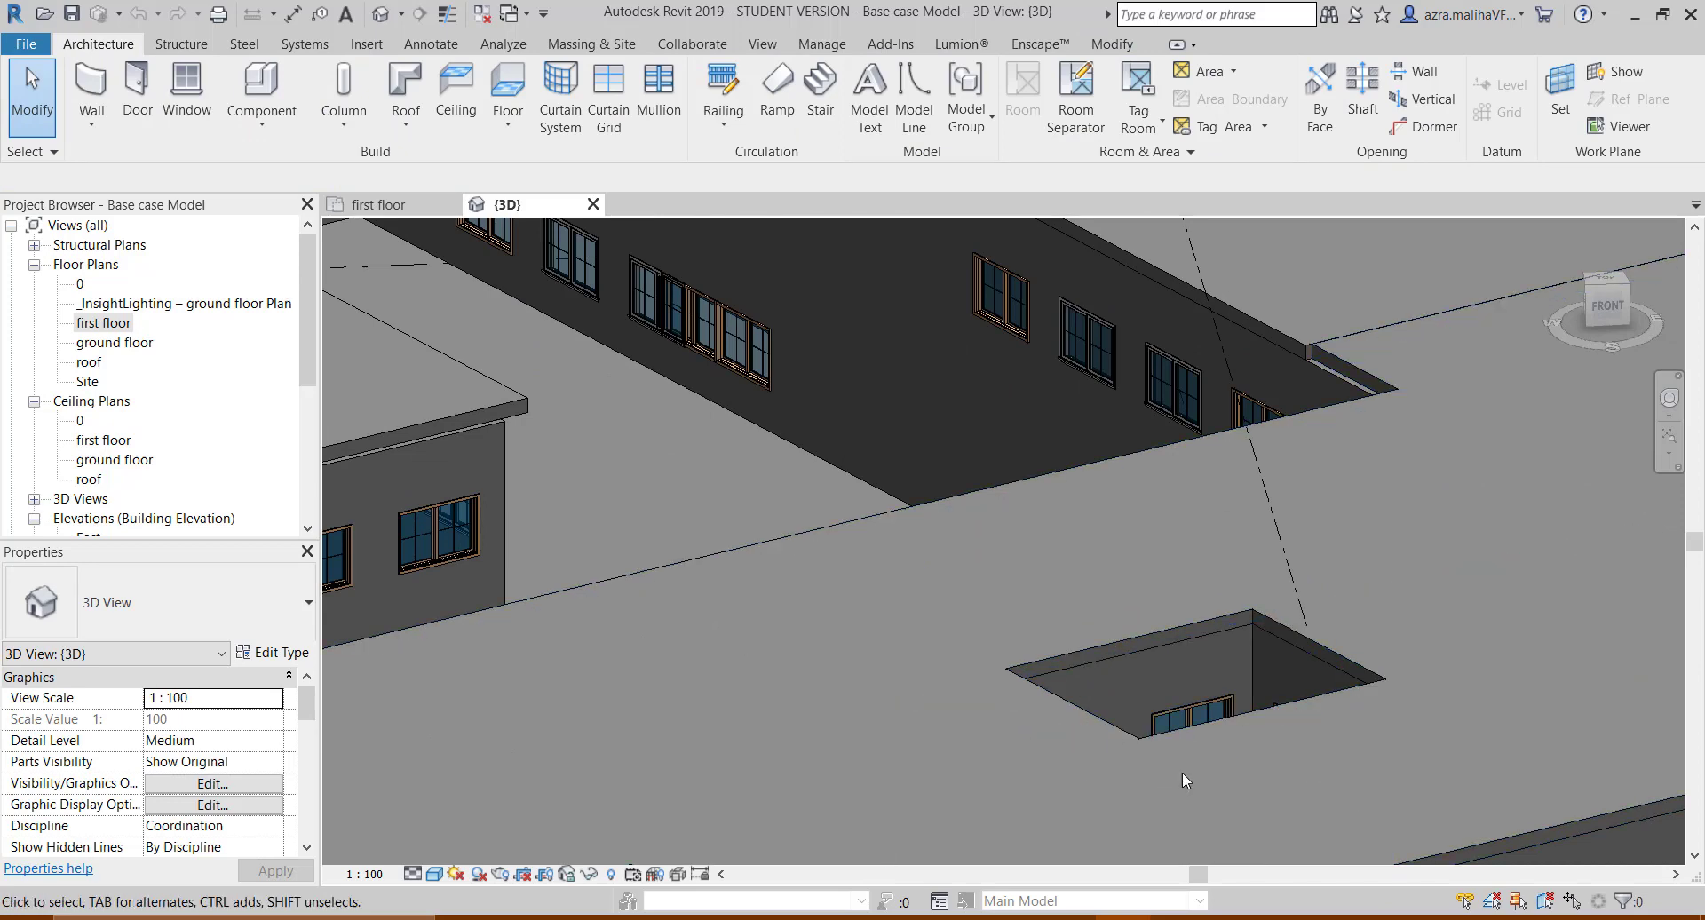
pyautogui.scroll(-3, 1196, 662)
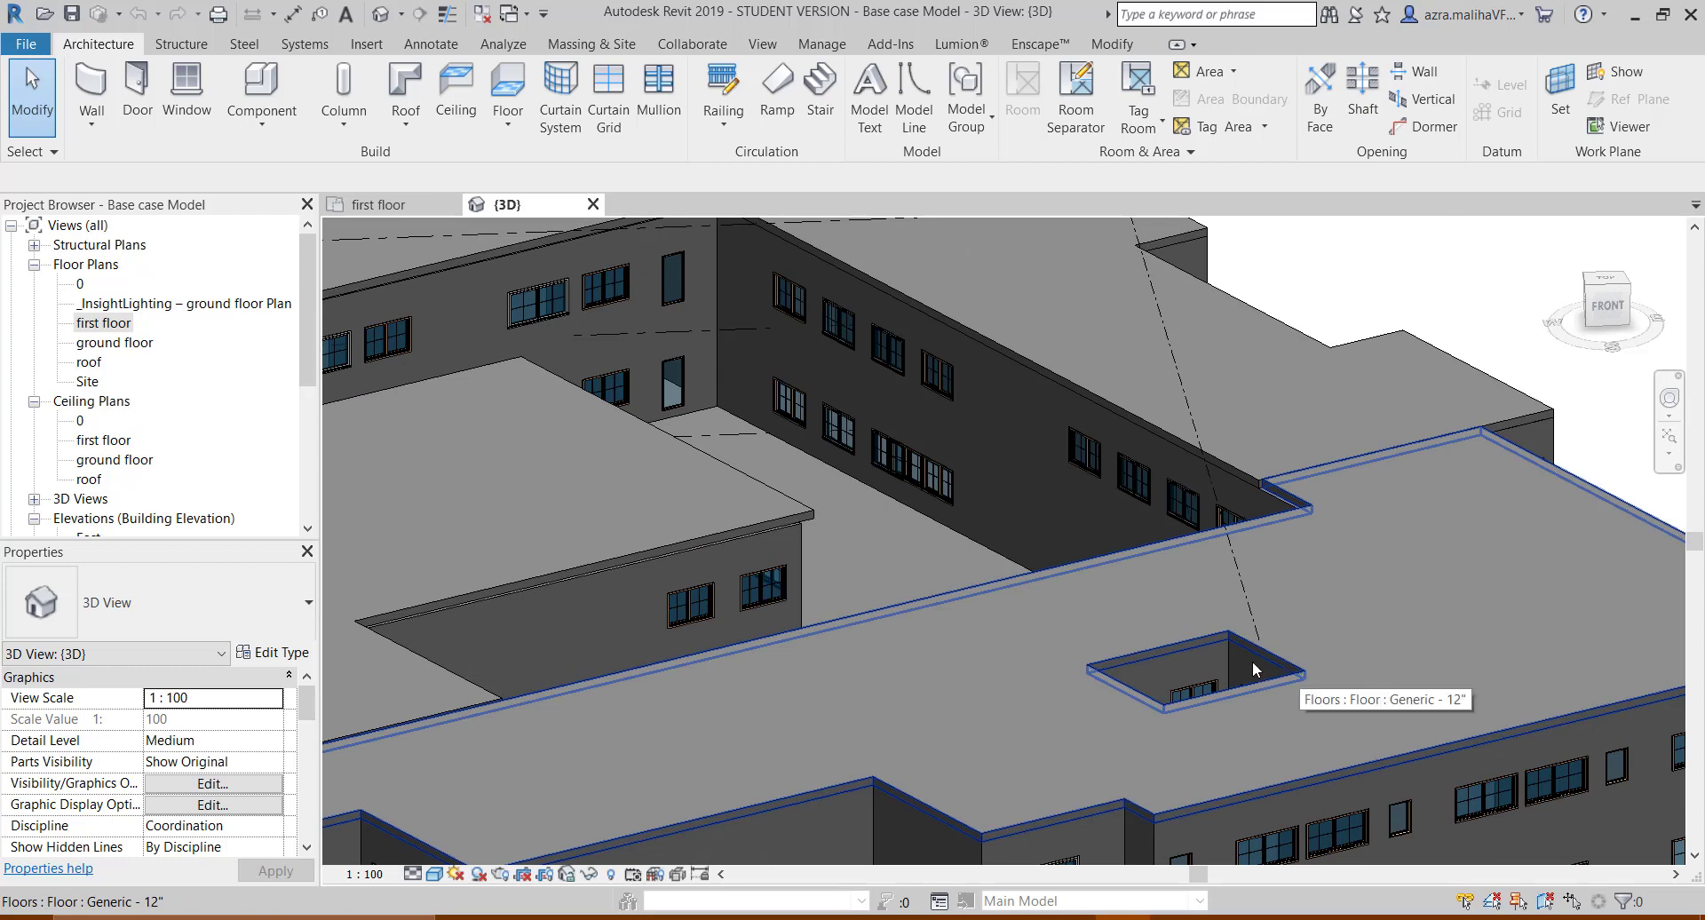
pyautogui.scroll(-3, 1199, 622)
pyautogui.scroll(1, 561, 446)
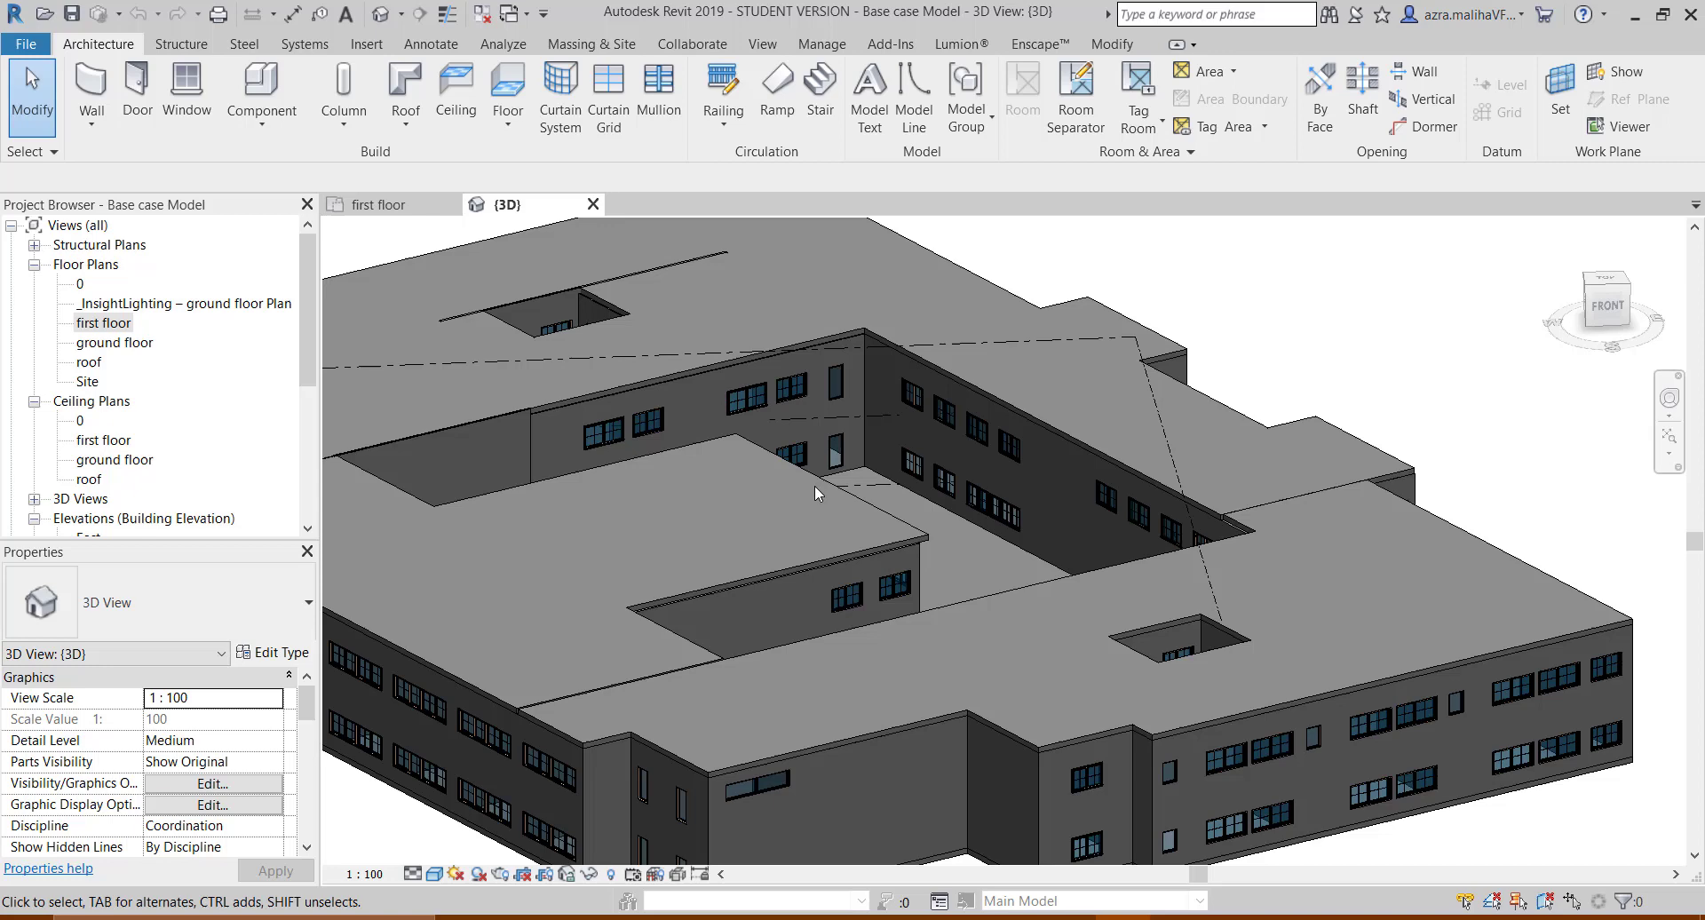
# - Orbit the building to a near-top view and examine the extent of the L-shaped roof-level slab
pyautogui.click(1667, 404)
pyautogui.moveTo(1176, 447); pyautogui.dragTo(1004, 538)
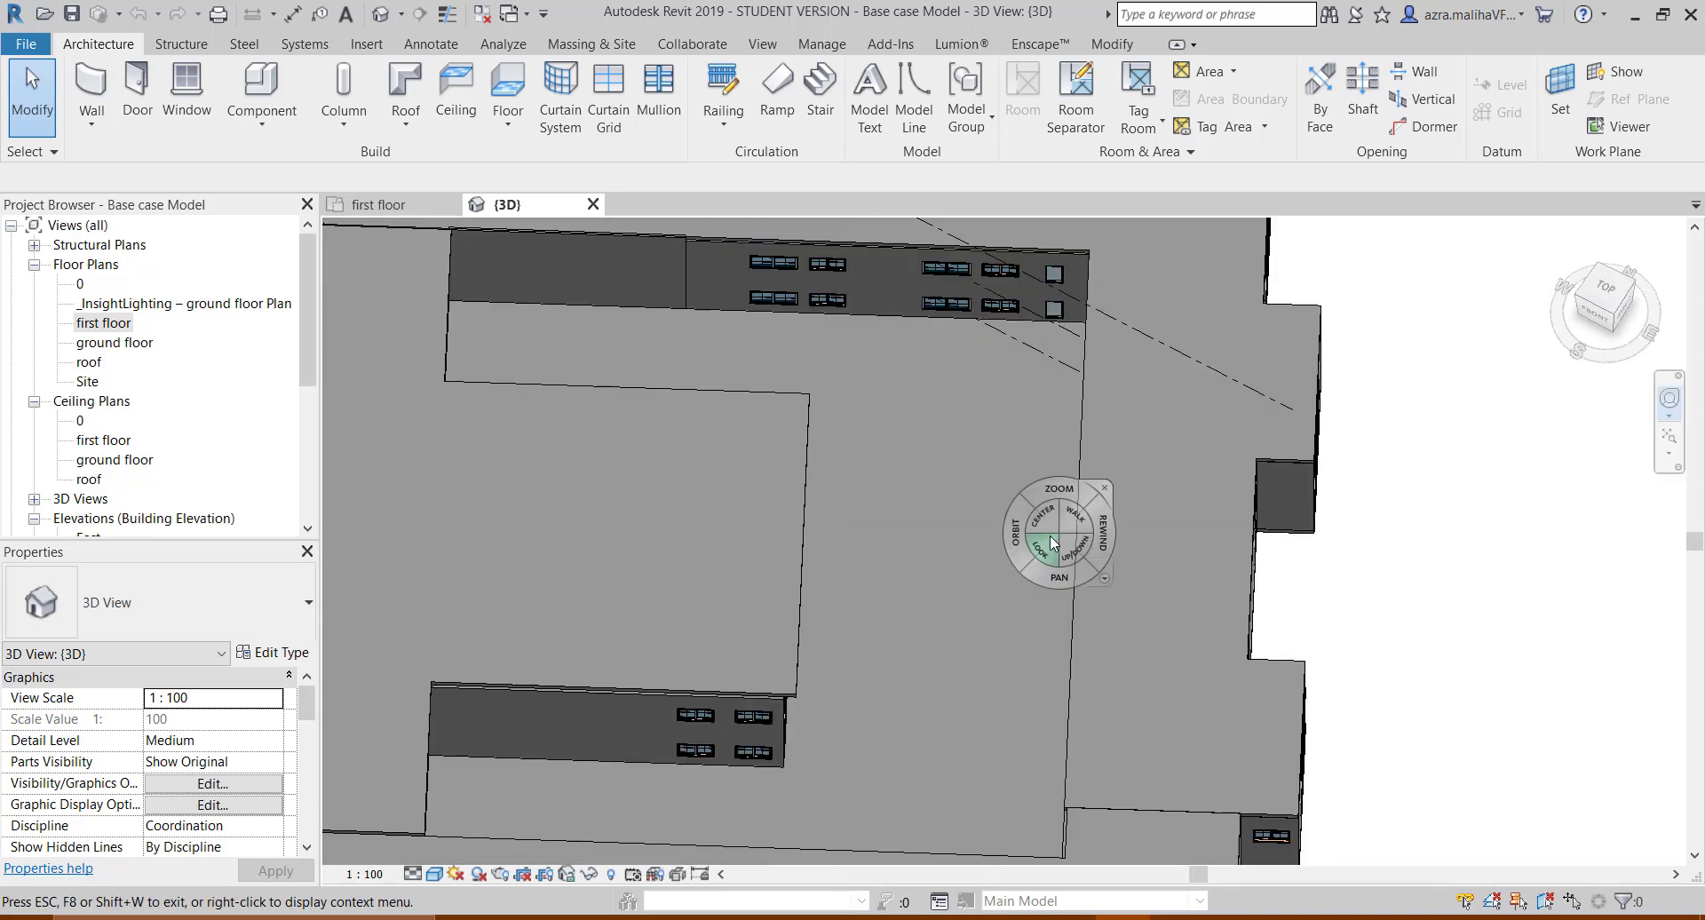
pyautogui.scroll(-3, 1050, 536)
pyautogui.click(1104, 488)
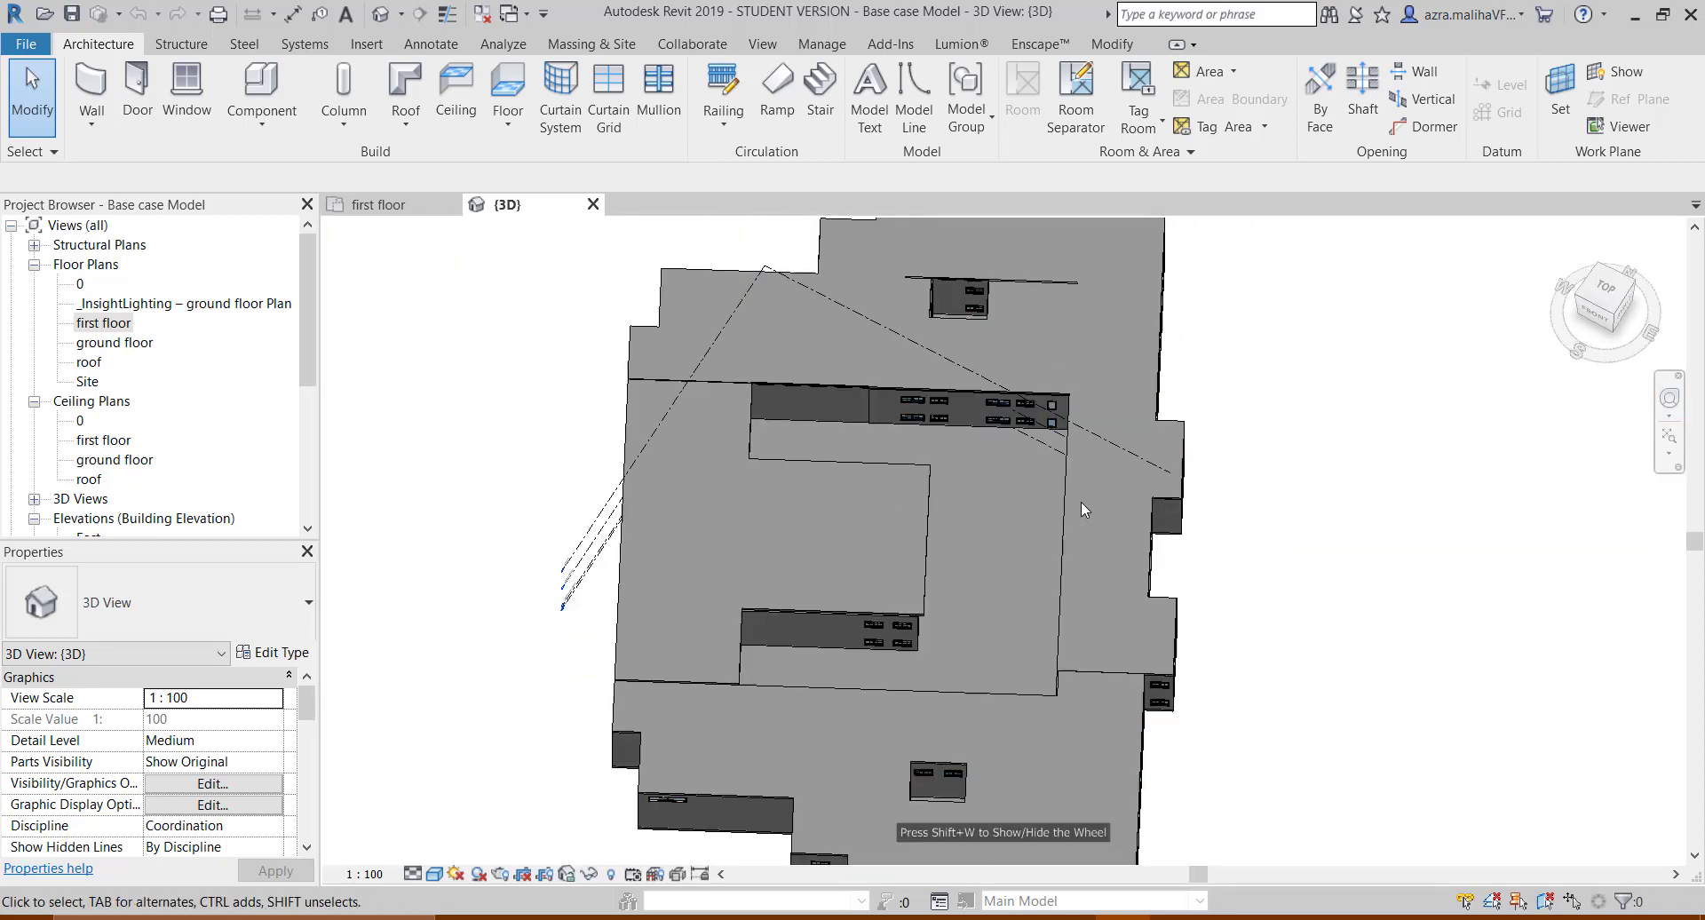
pyautogui.click(895, 382)
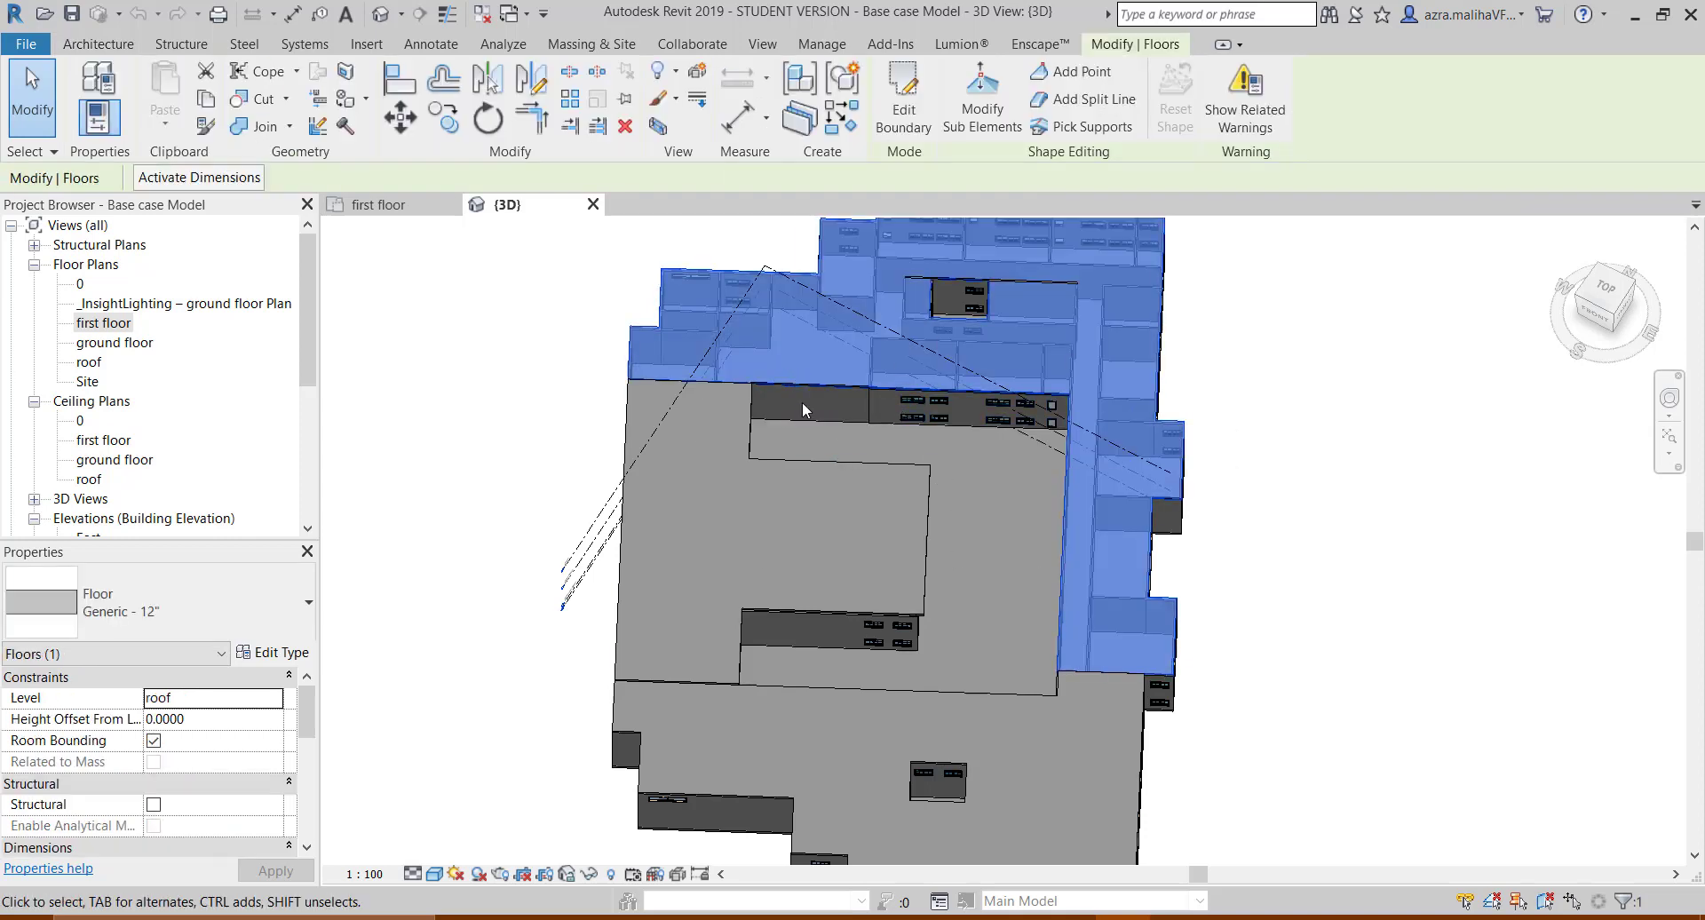
pyautogui.click(337, 350)
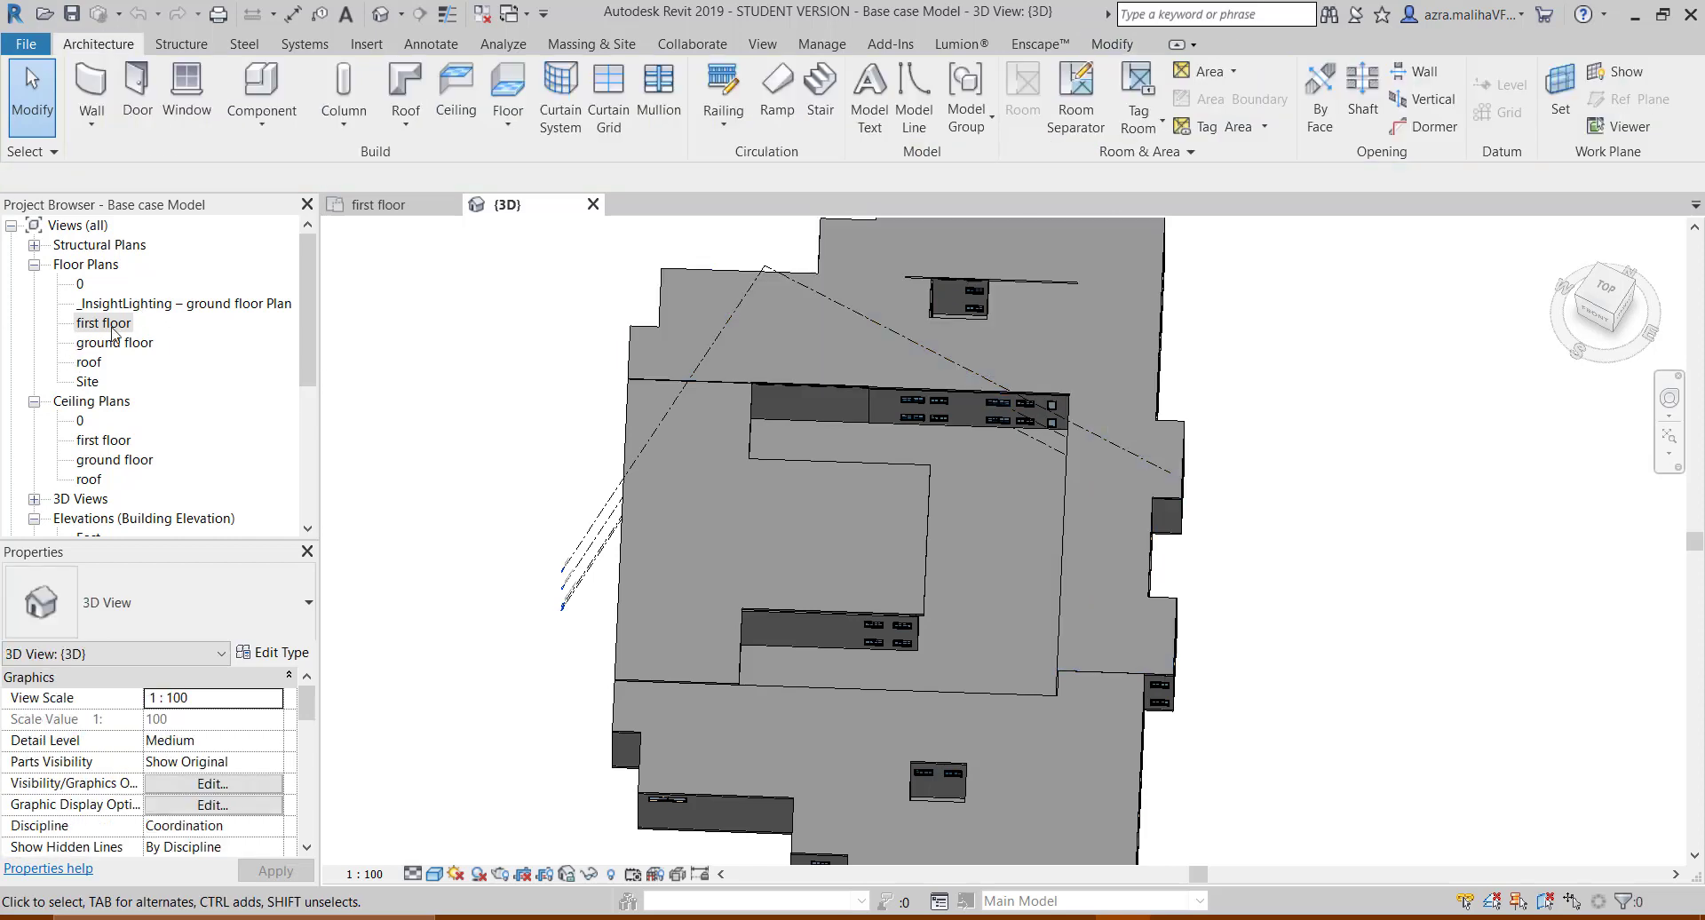
pyautogui.scroll(-2, 861, 462)
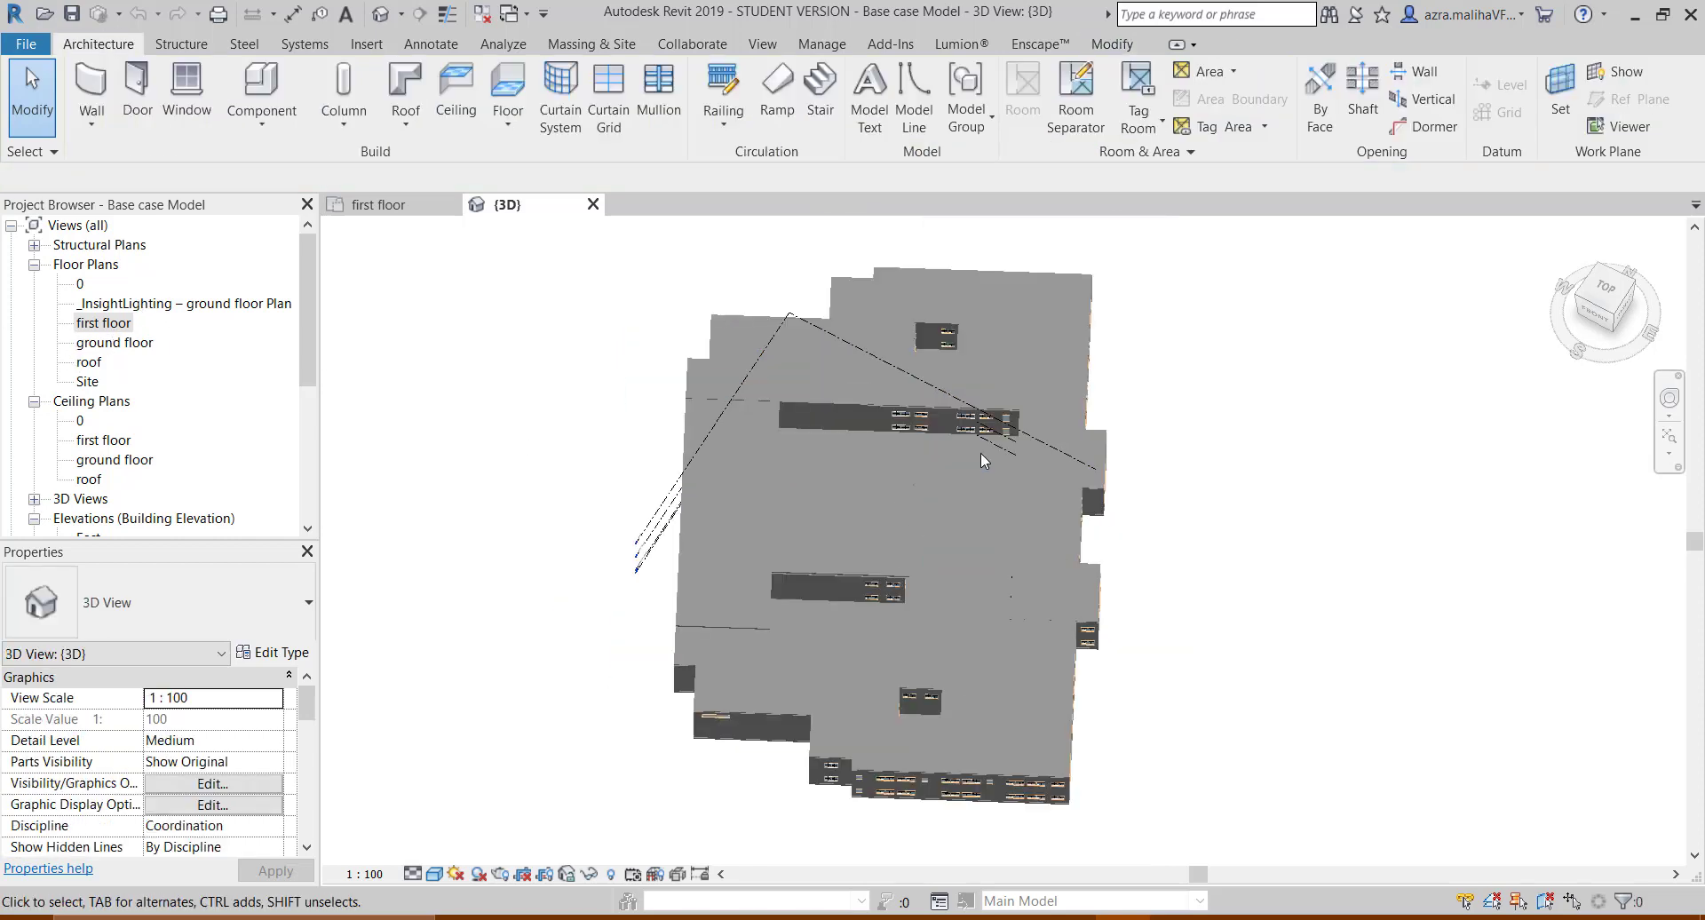
# - Delete the three roof-level floor slabs covering the middle block, the L-shaped rear wing and the front wing
pyautogui.click(854, 457)
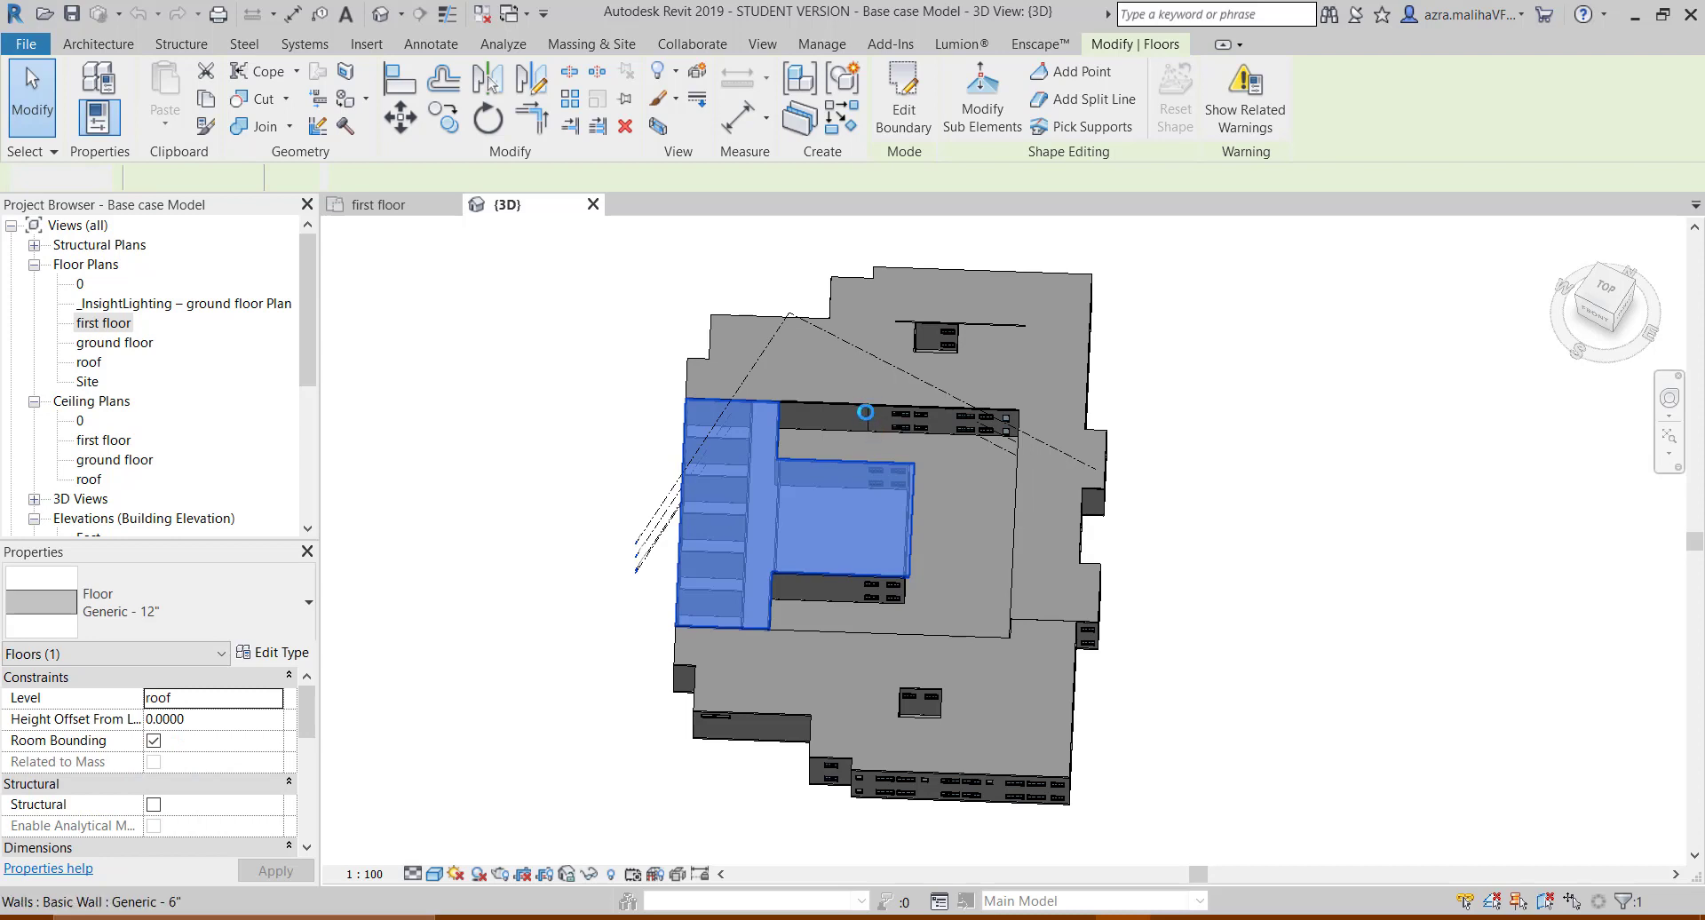
pyautogui.press('Escape')
pyautogui.click(865, 402)
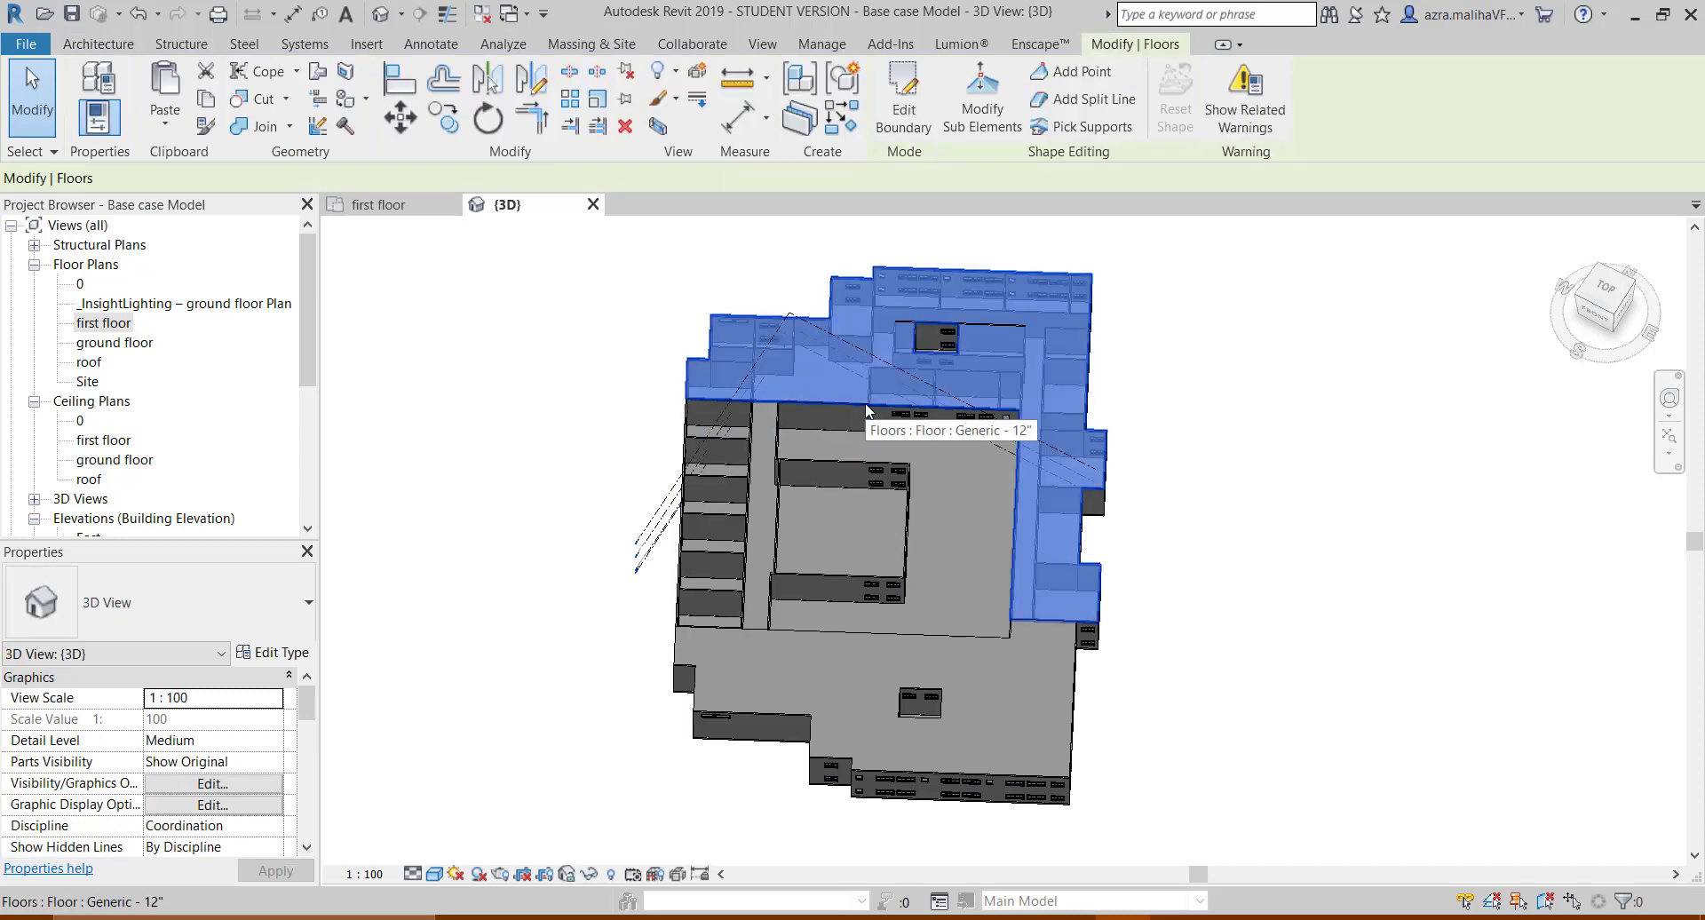
pyautogui.press('Escape')
pyautogui.click(899, 636)
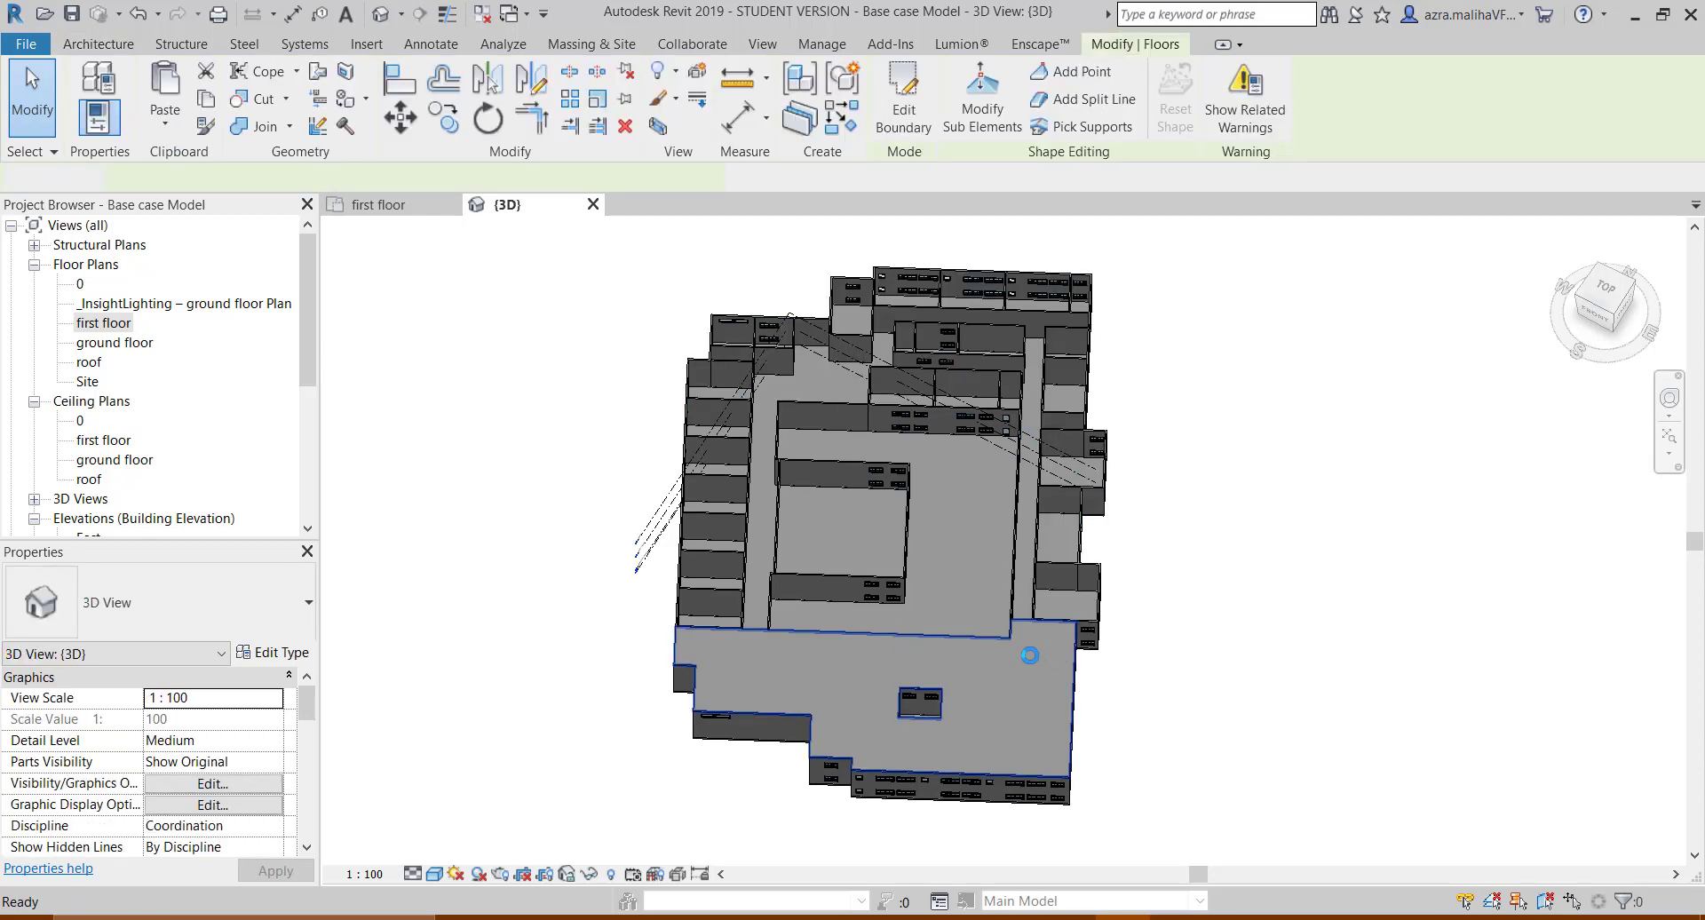
pyautogui.press('Delete')
# - Orbit to an oblique view of the front and right facades, and select the ground floor slab to examine its extent
pyautogui.click(1669, 399)
pyautogui.moveTo(1190, 545); pyautogui.dragTo(1074, 504)
pyautogui.click(1209, 423)
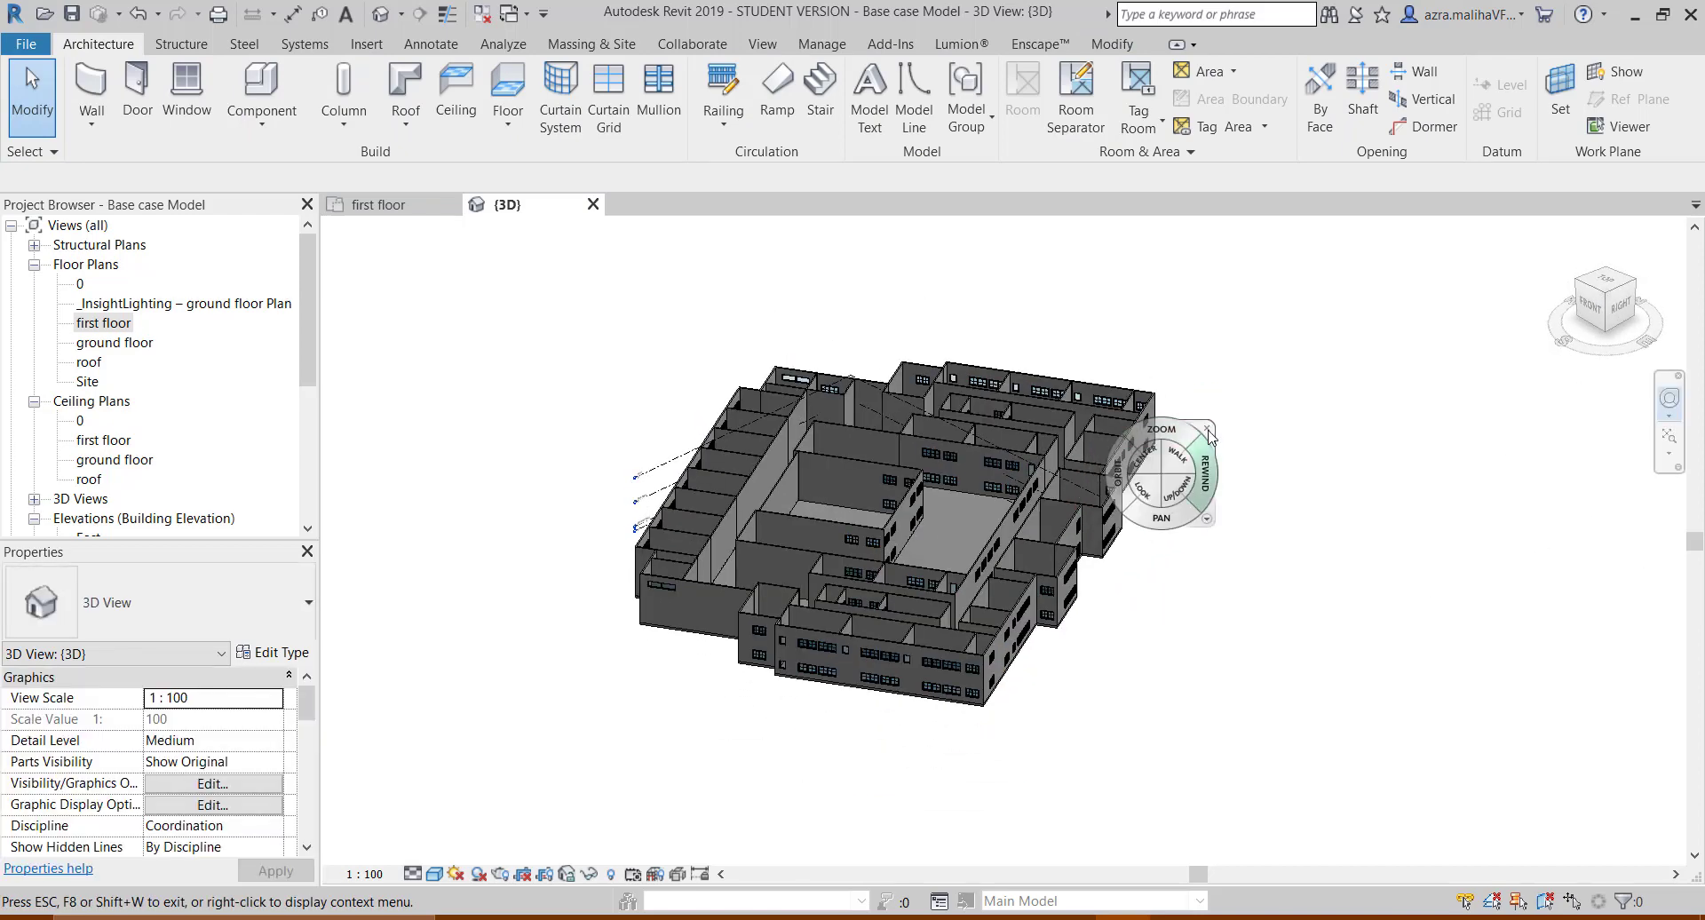
pyautogui.click(1205, 431)
pyautogui.scroll(5, 992, 720)
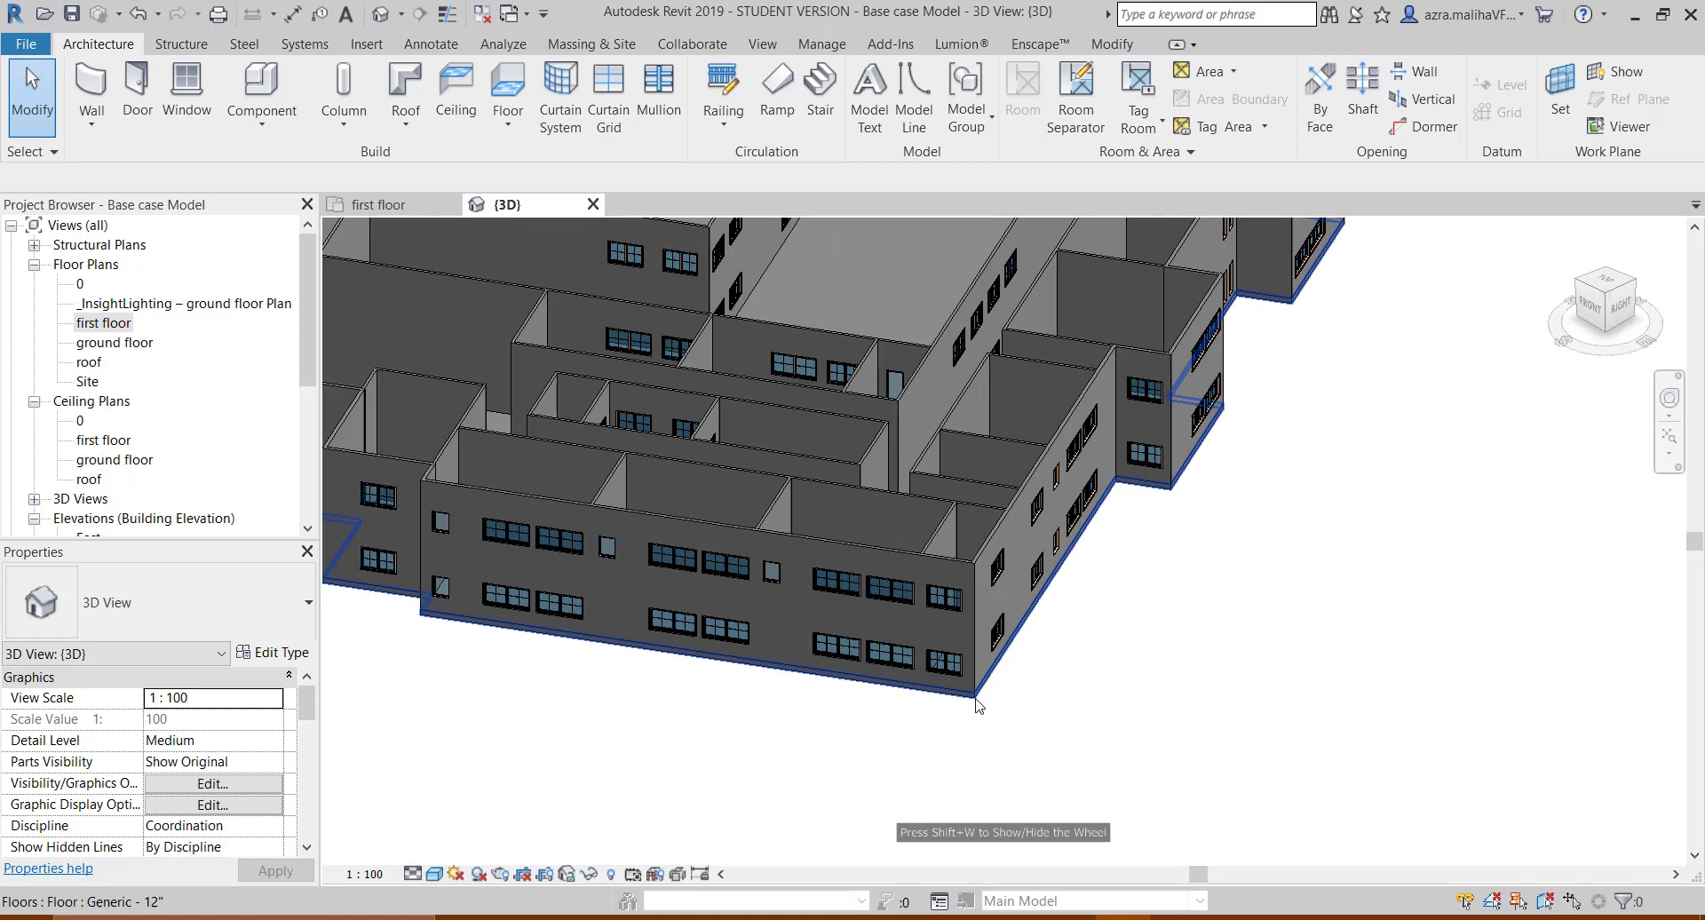
pyautogui.click(977, 700)
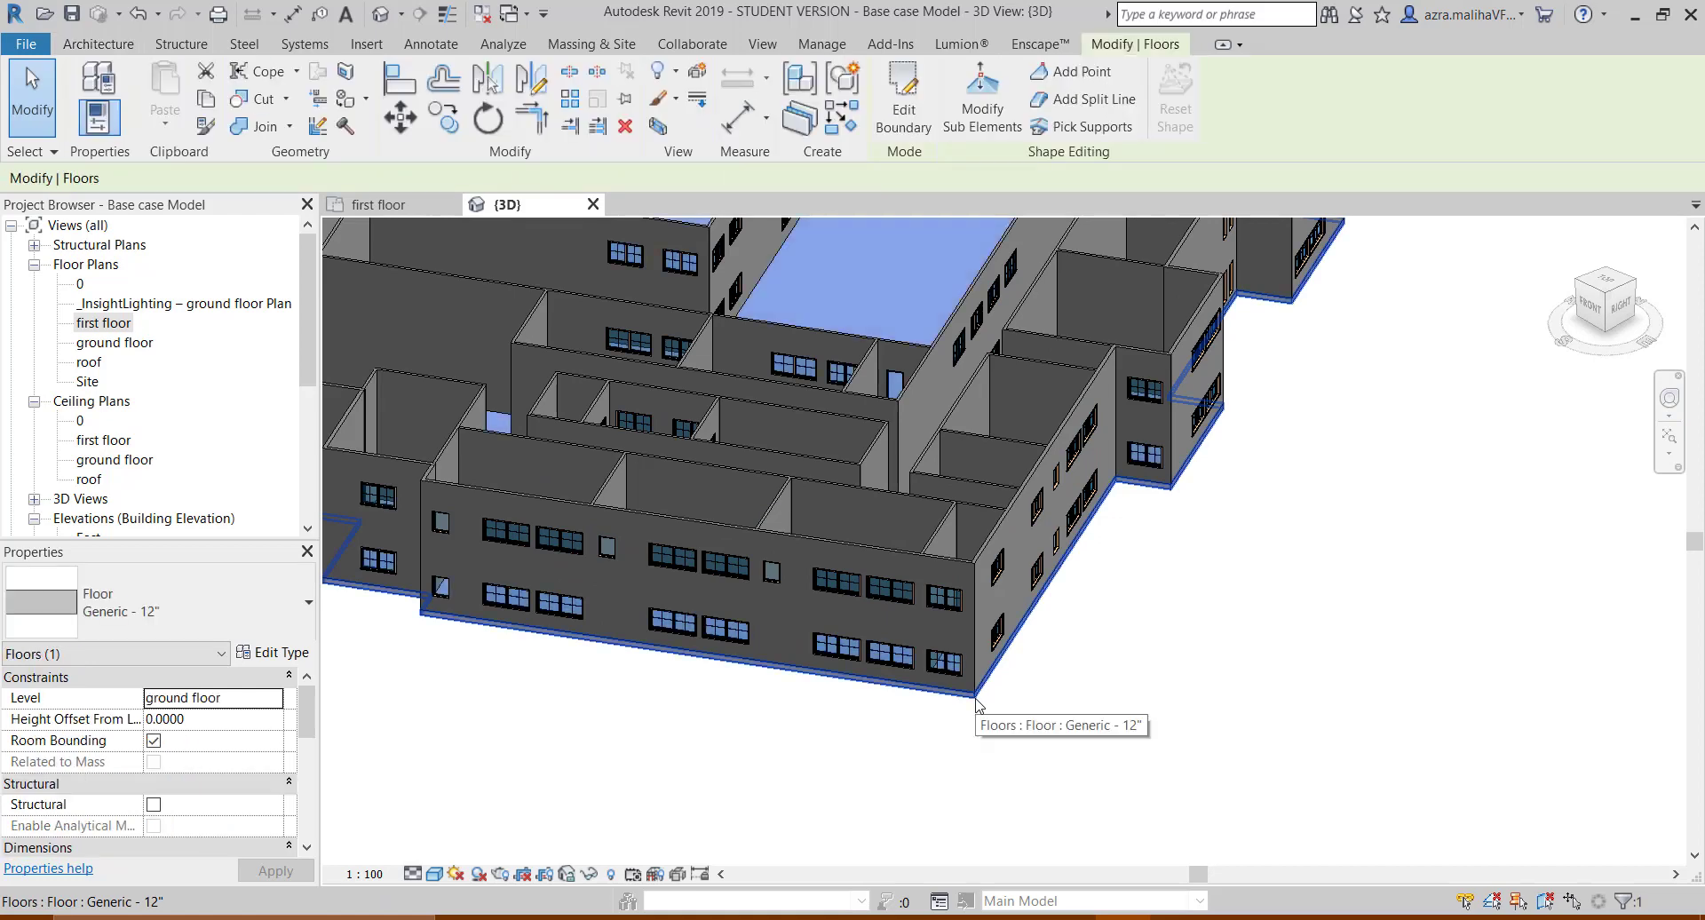
pyautogui.scroll(-5, 1111, 693)
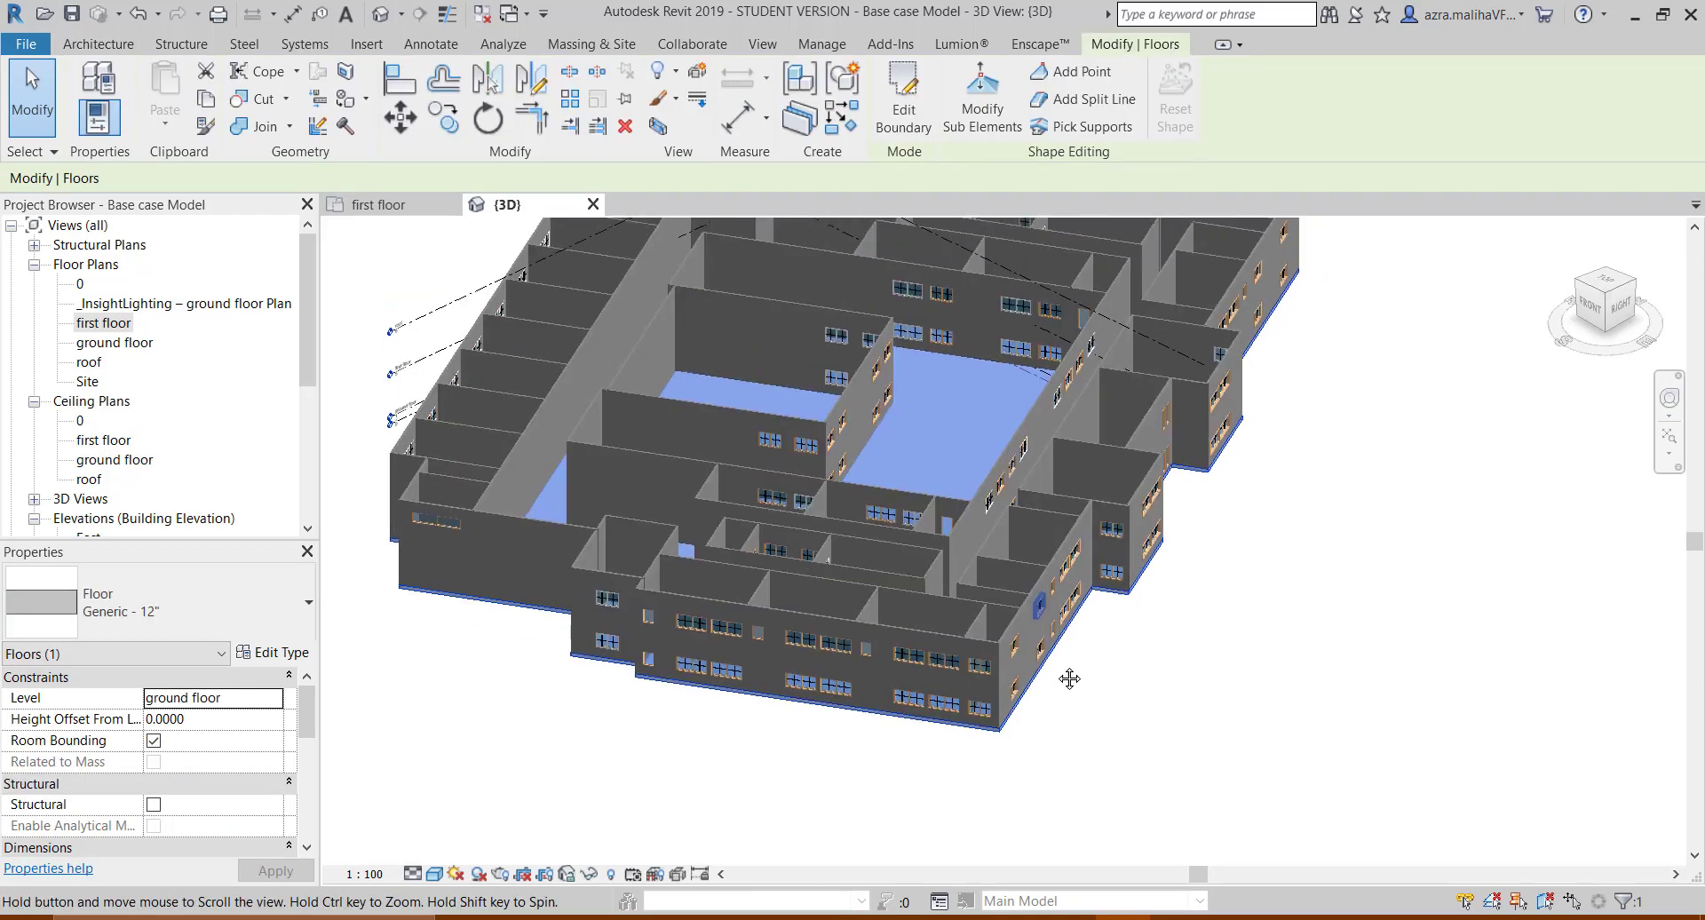
pyautogui.click(1212, 771)
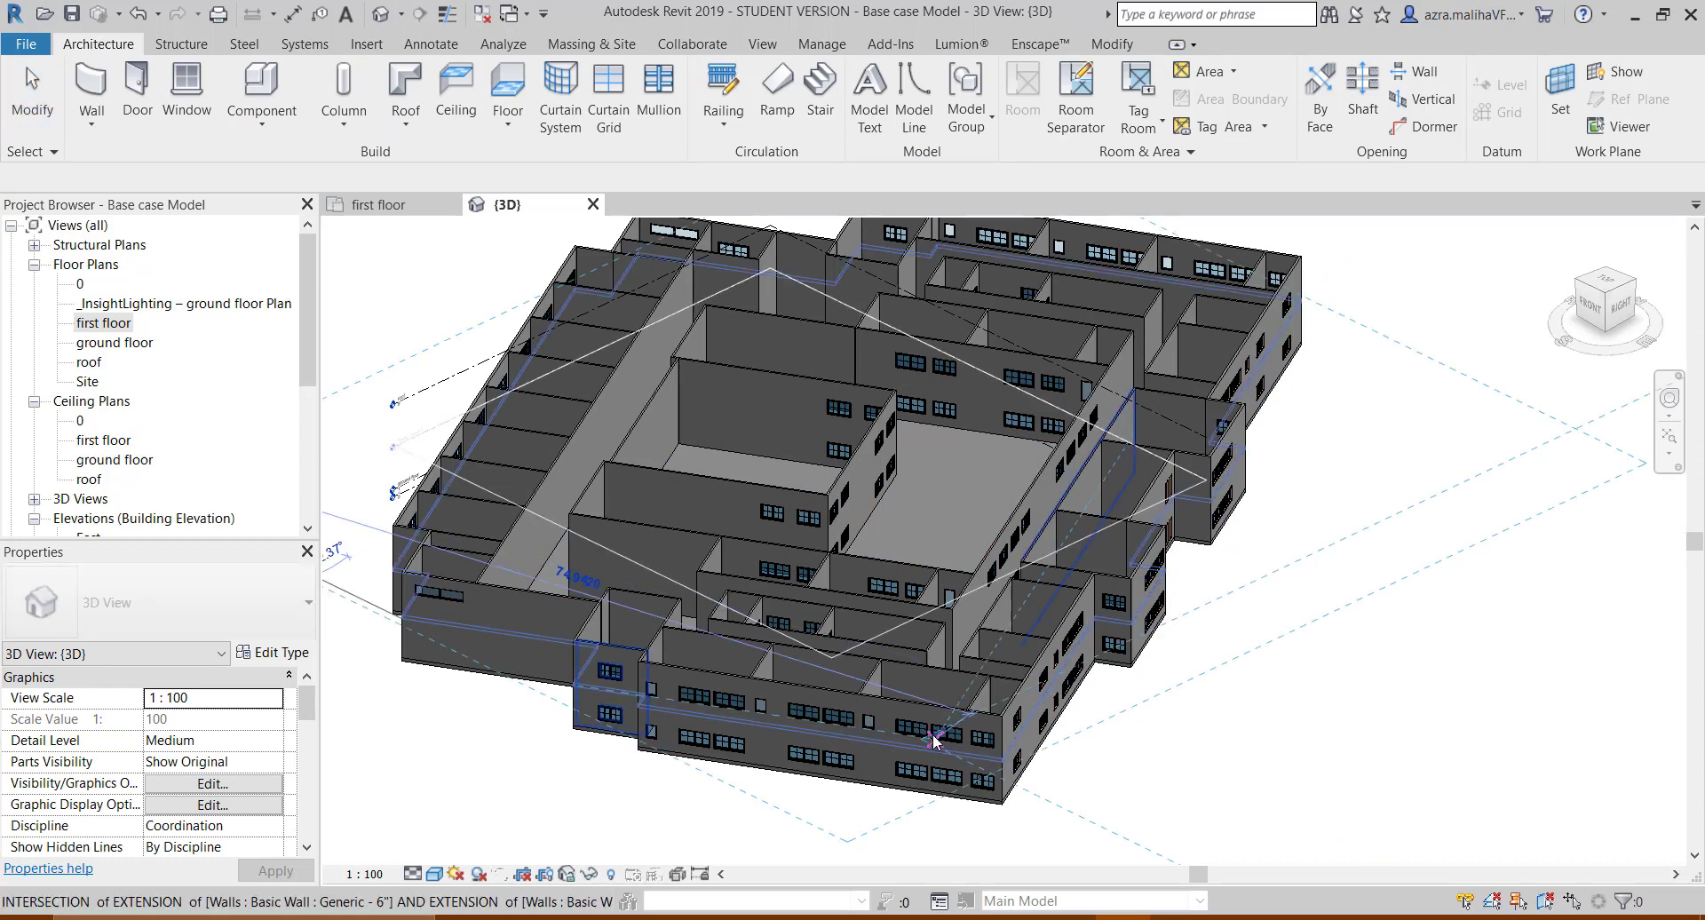
pyautogui.rightClick(896, 744)
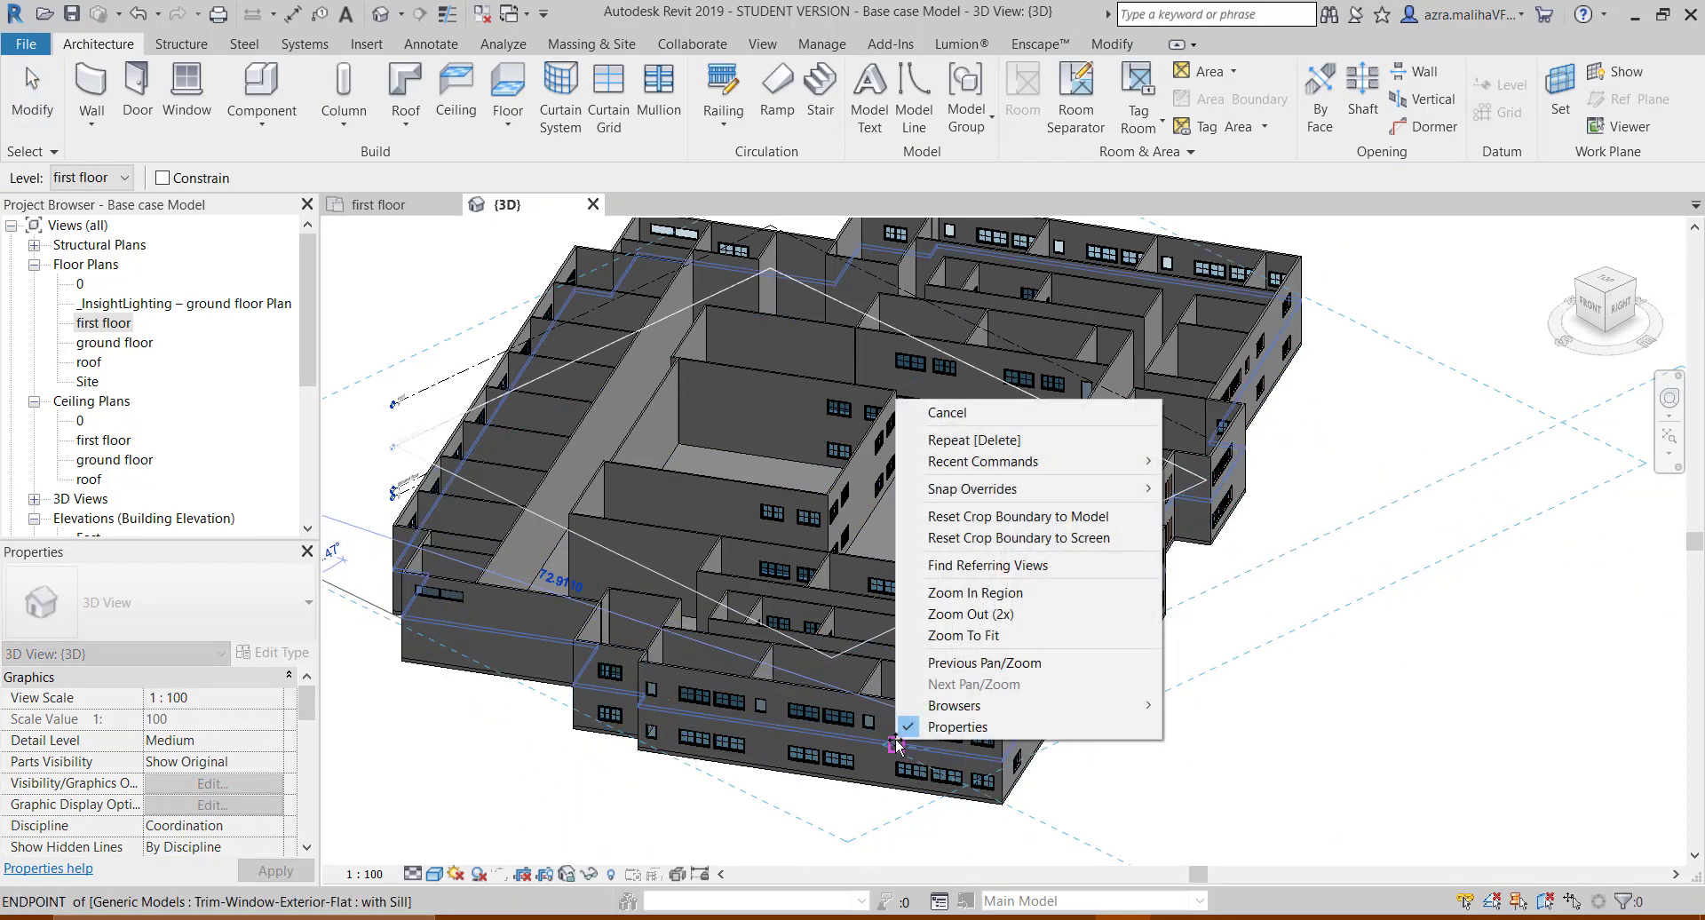
pyautogui.click(947, 413)
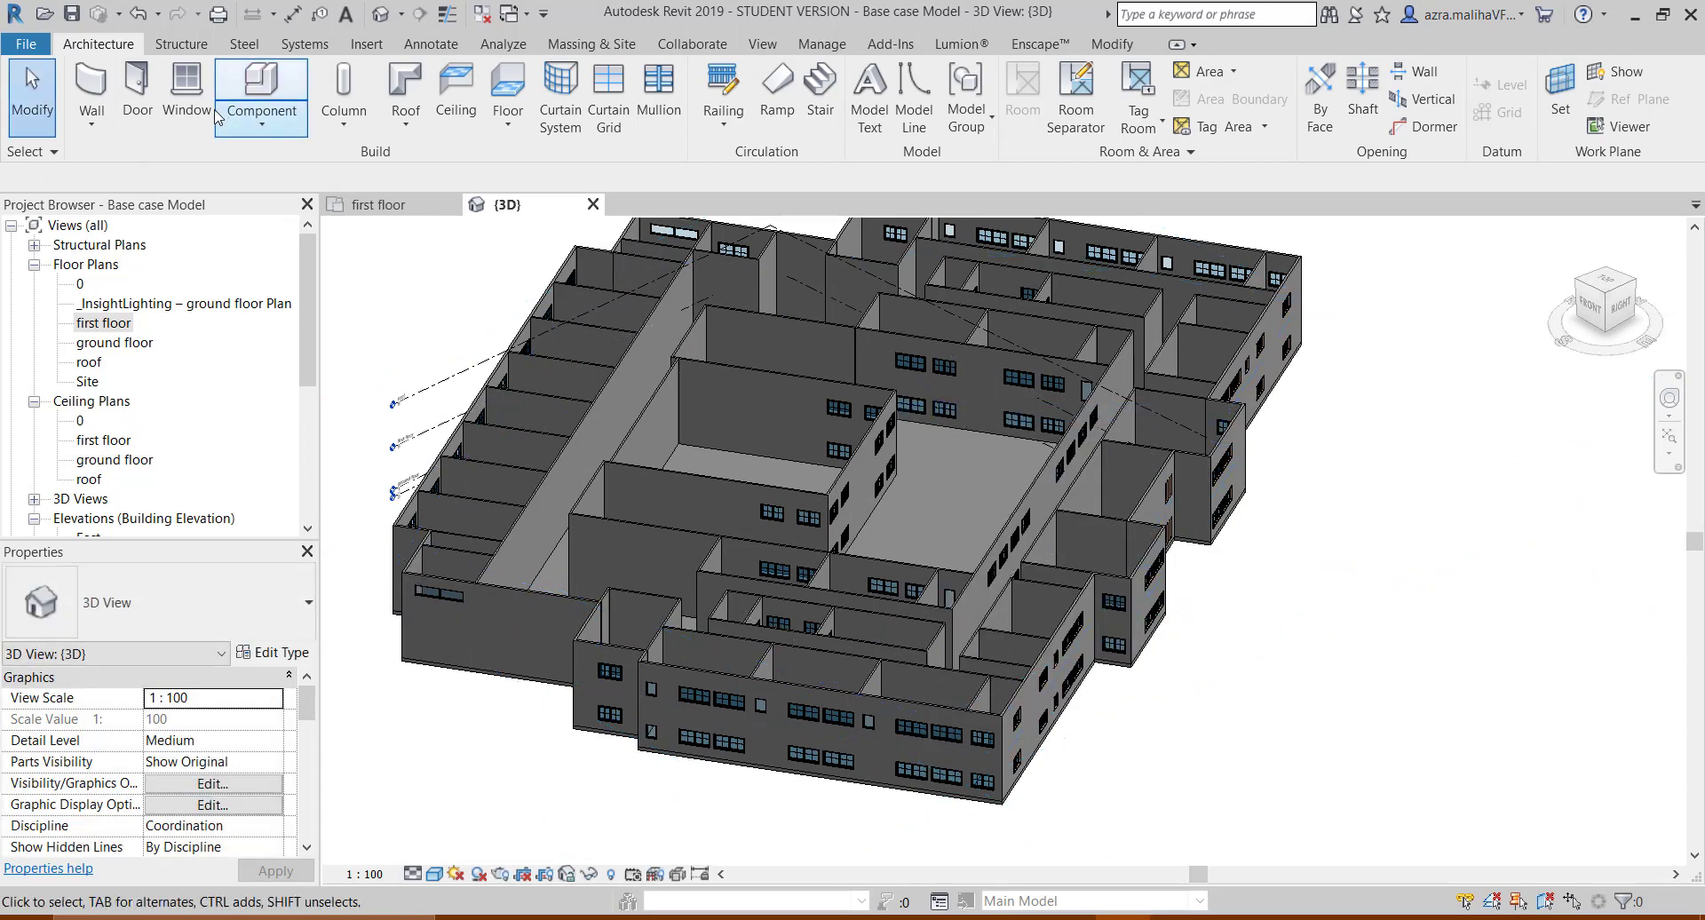
# - Paste the copied ground floor slab aligned to the roof level
pyautogui.click(947, 803)
pyautogui.click(164, 120)
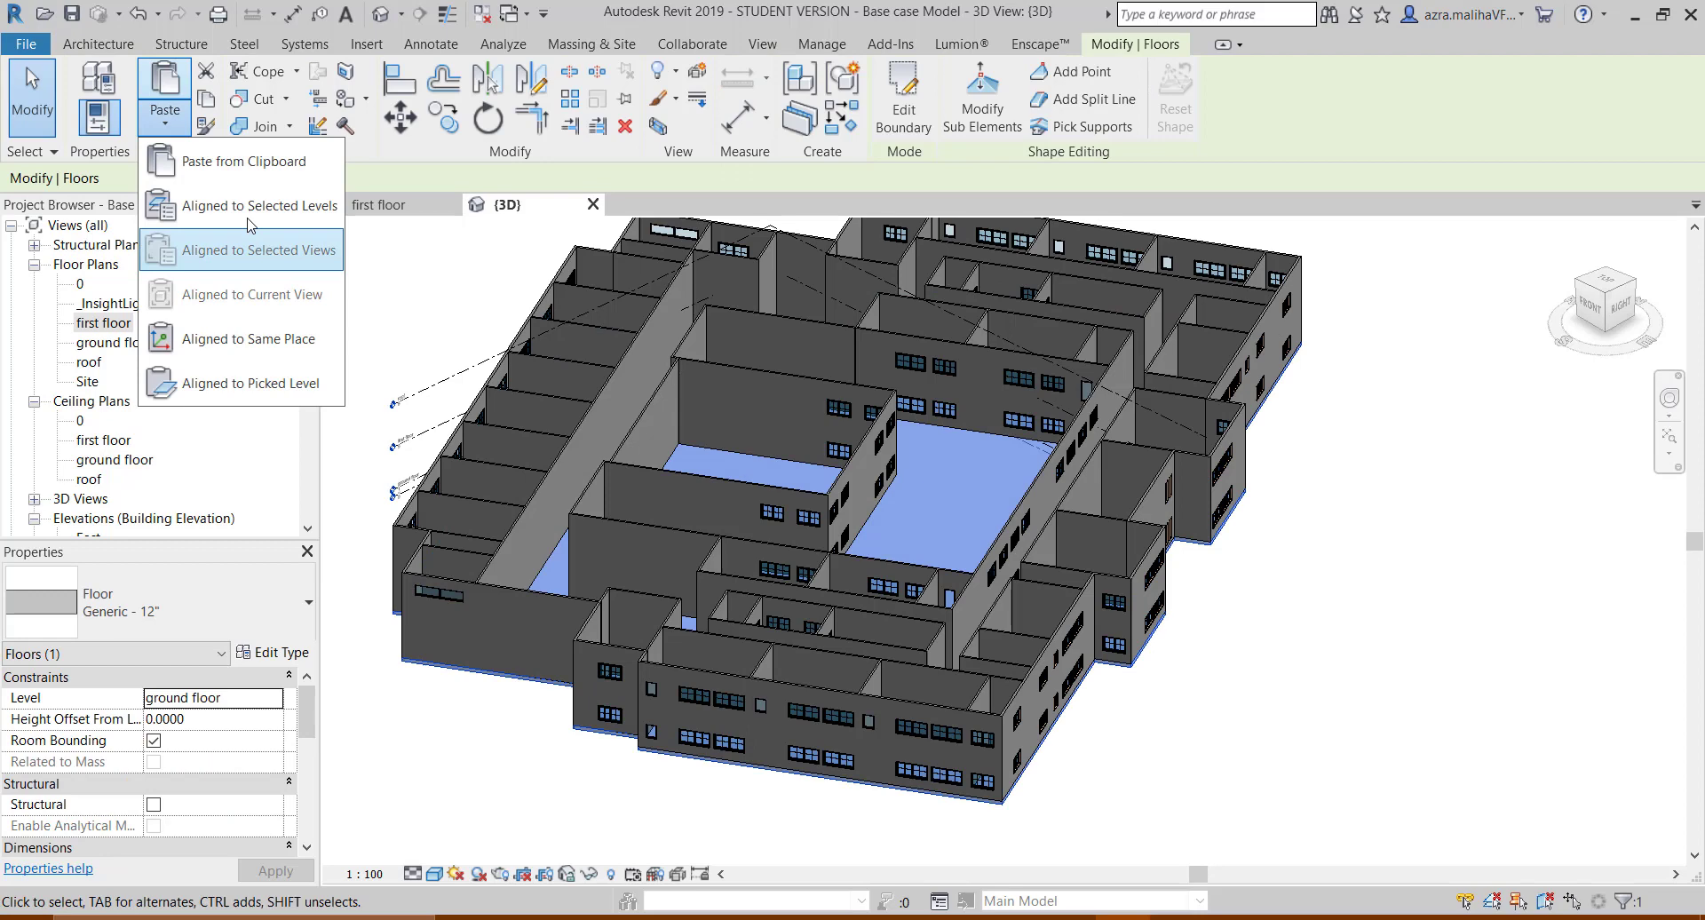
pyautogui.click(249, 209)
pyautogui.click(736, 364)
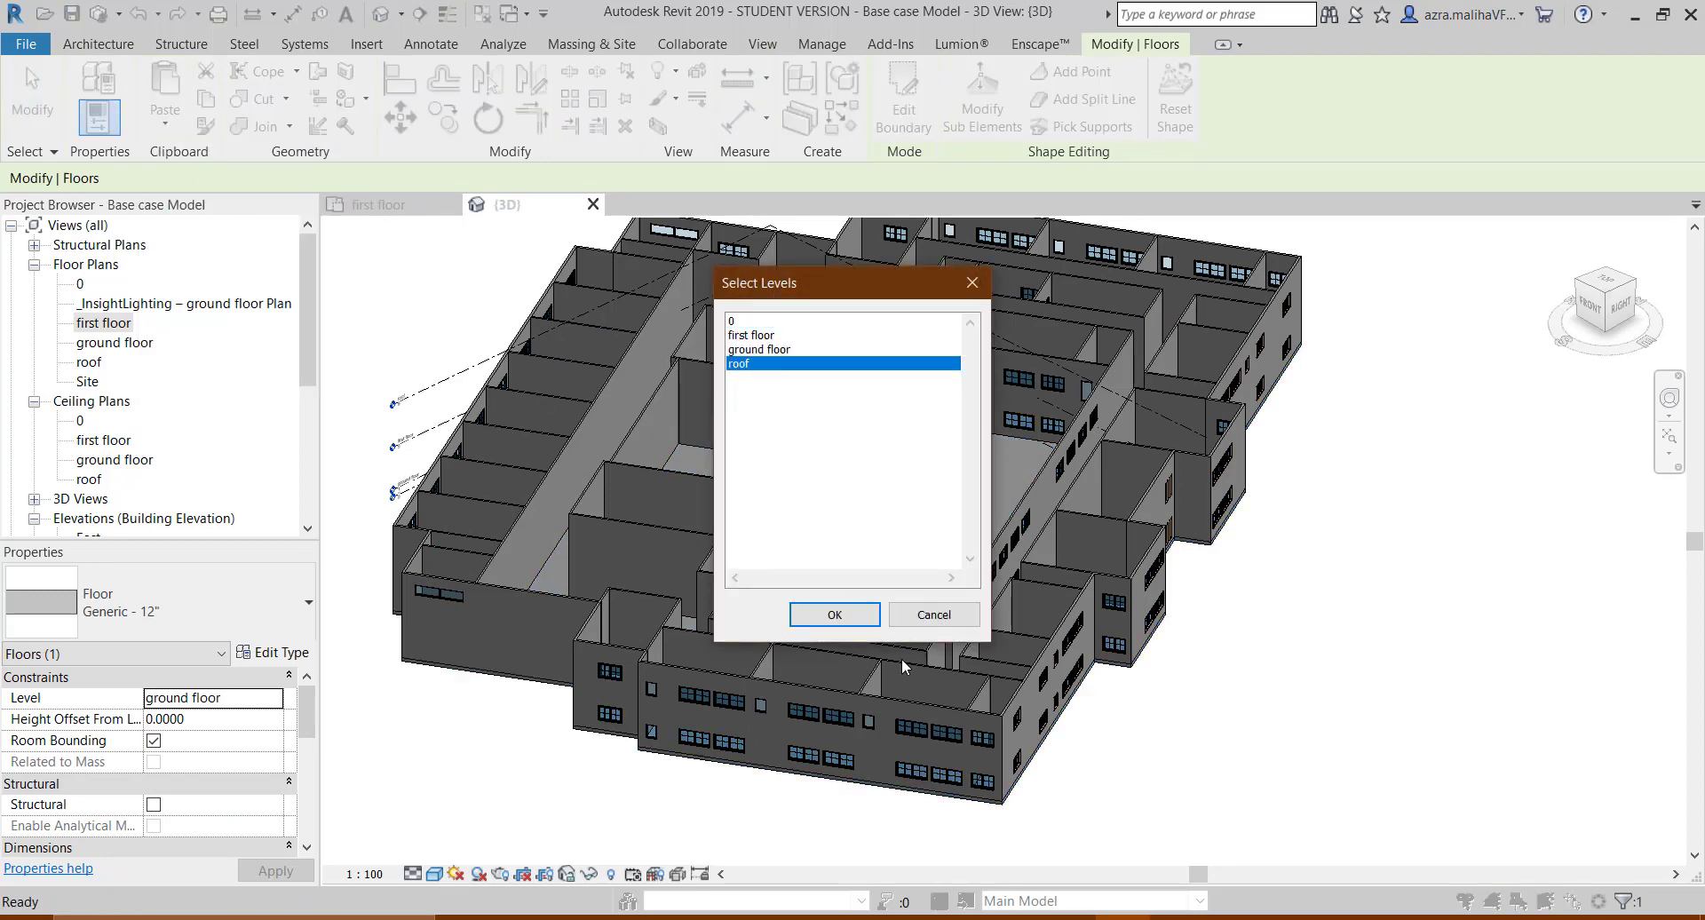
pyautogui.click(835, 616)
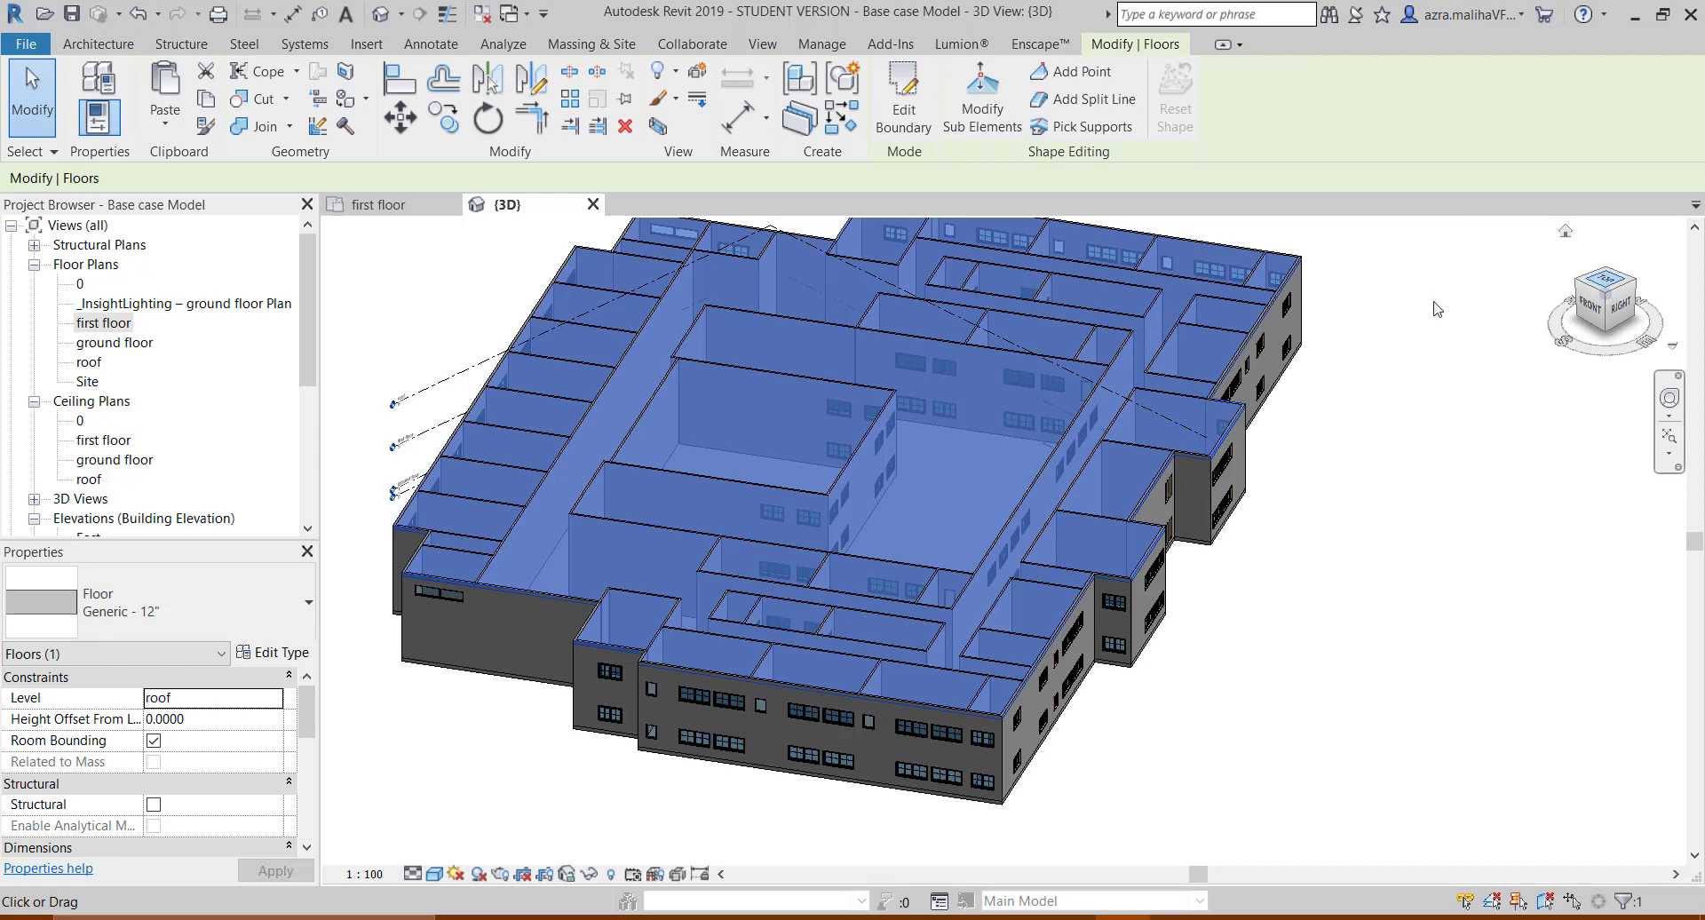
# - Edit the roof slab's boundary in top view and outline a rectangular opening about 4.65 by 5.83 along the small light well's walls
pyautogui.click(1616, 286)
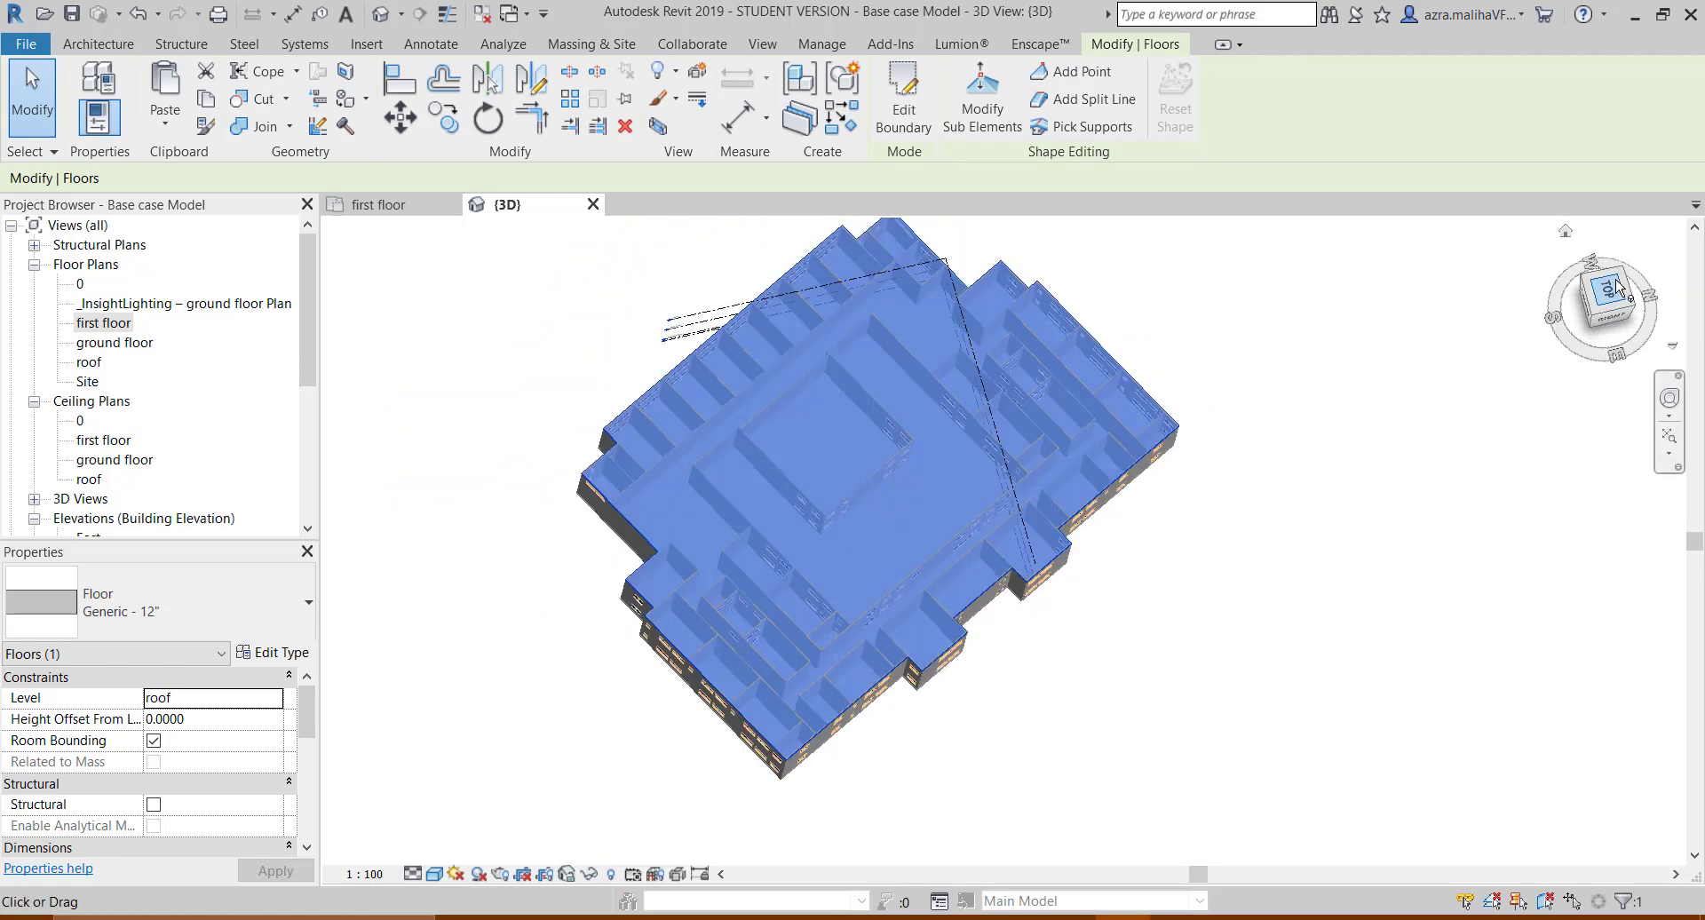
pyautogui.click(905, 125)
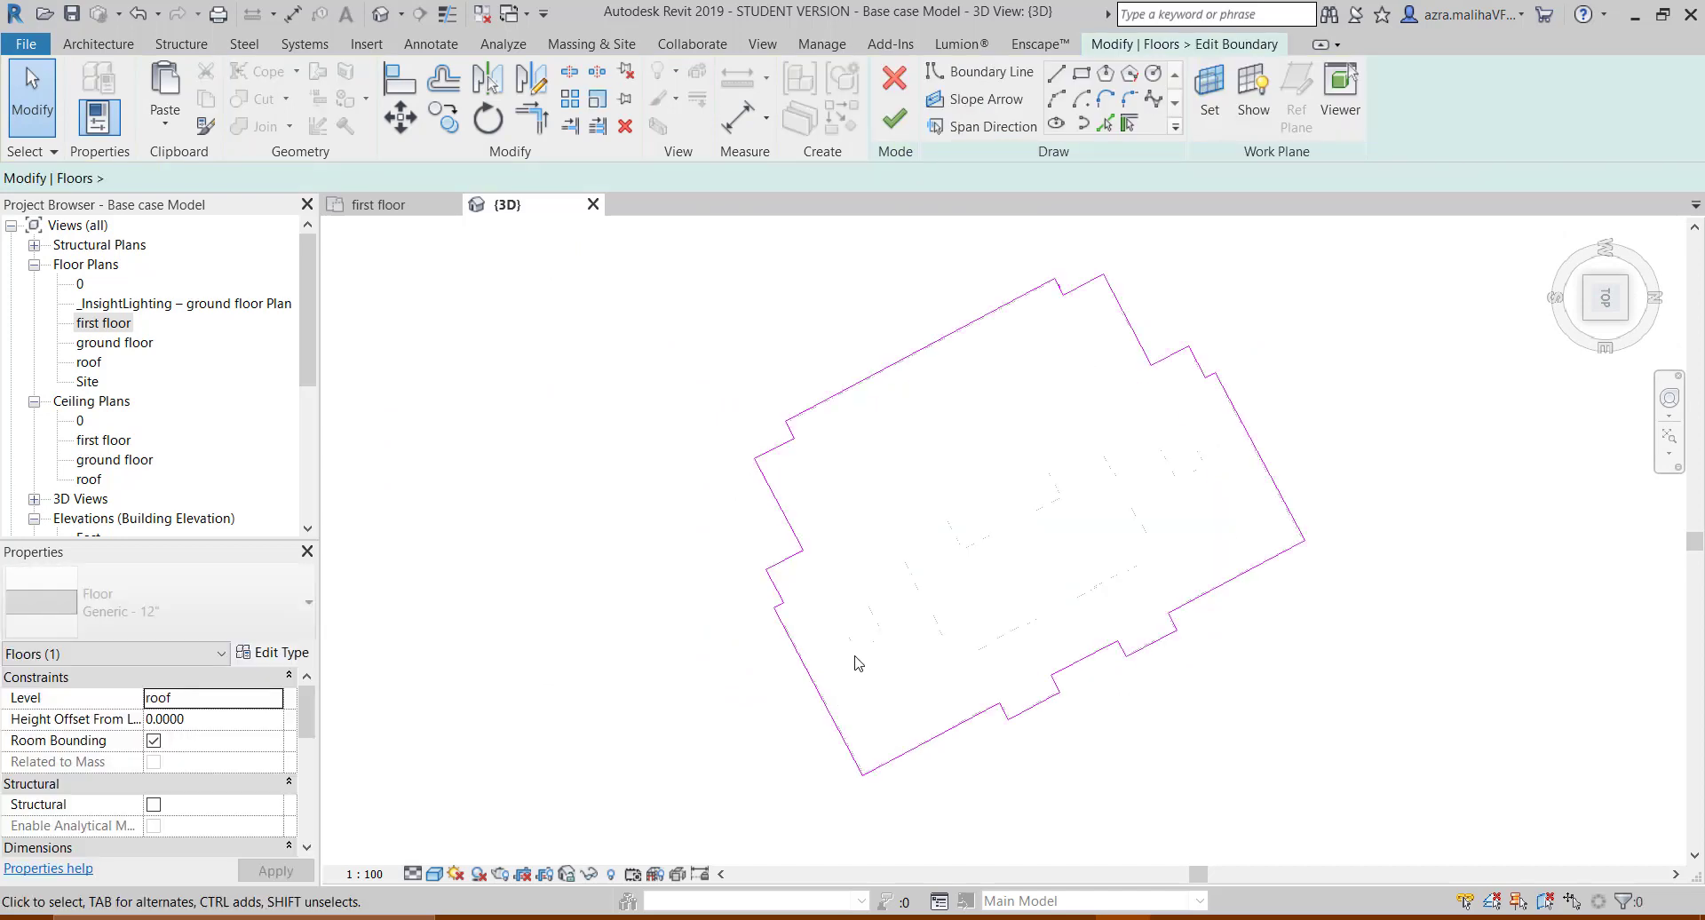
pyautogui.scroll(10, 879, 630)
pyautogui.scroll(-3, 878, 609)
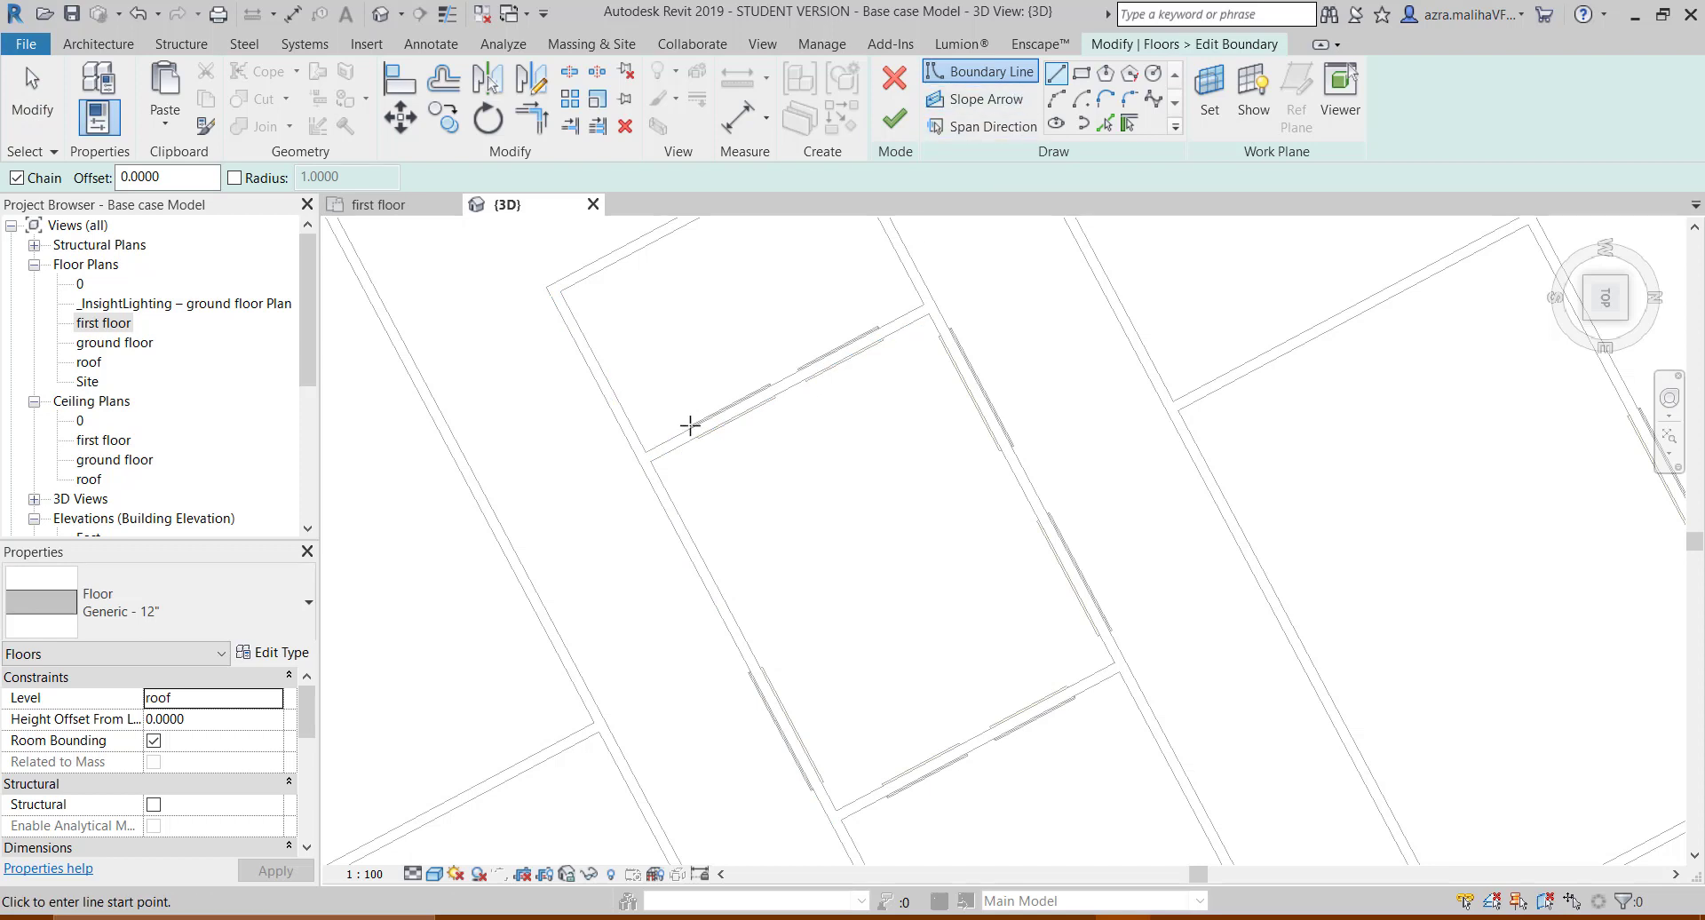
pyautogui.scroll(3, 658, 476)
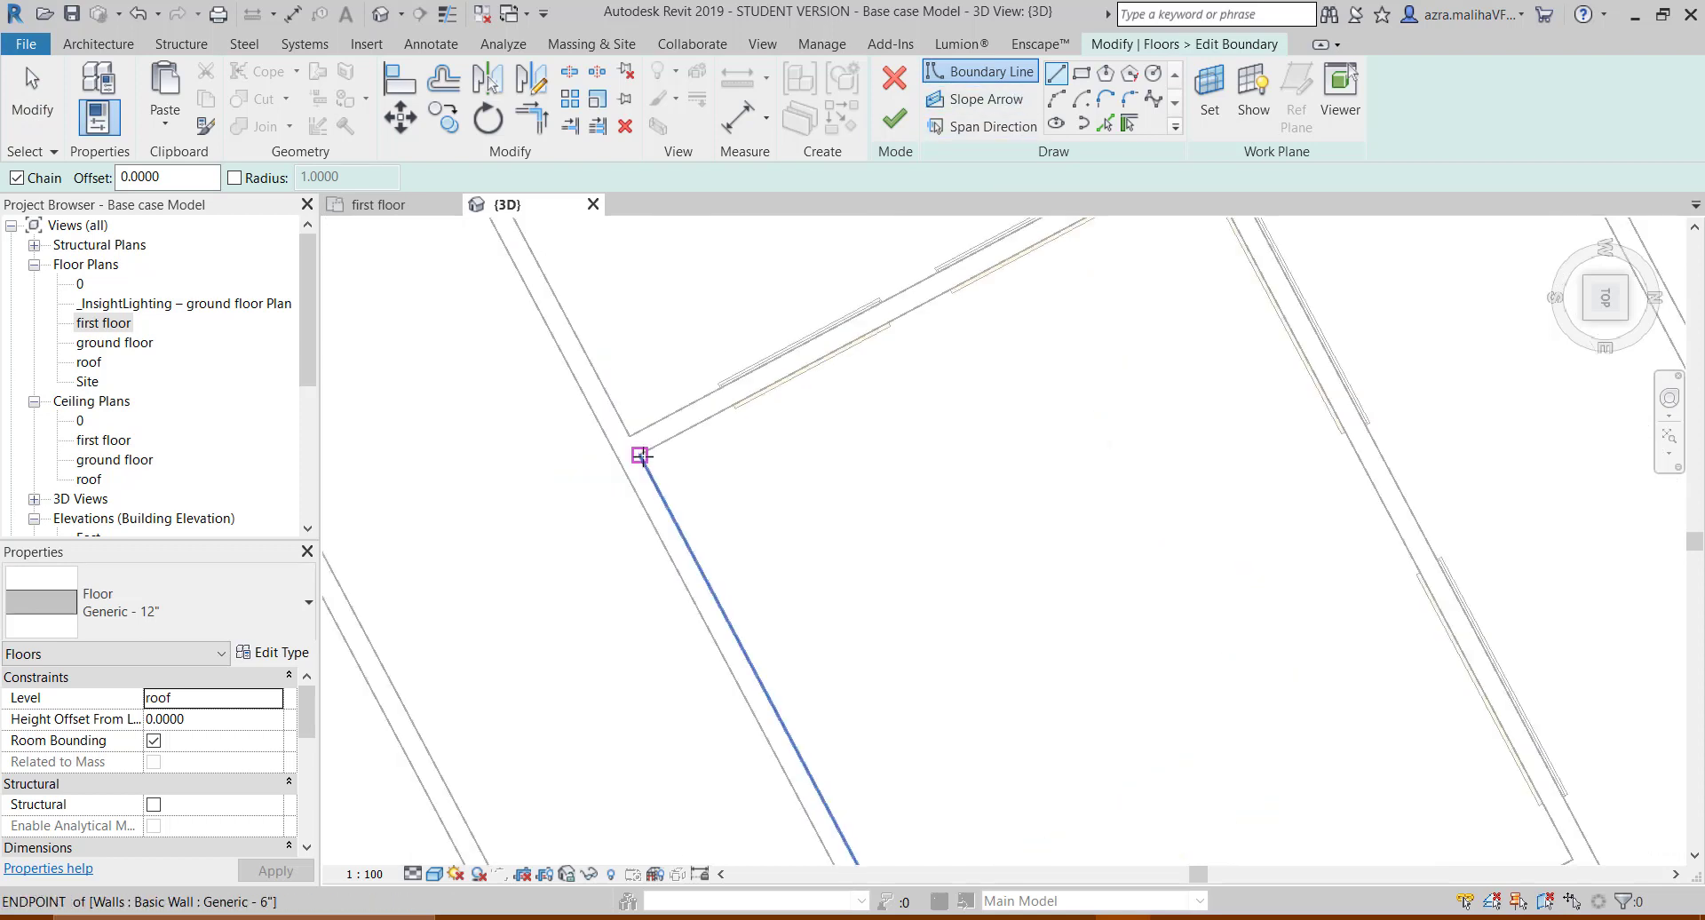
pyautogui.click(641, 455)
pyautogui.click(962, 302)
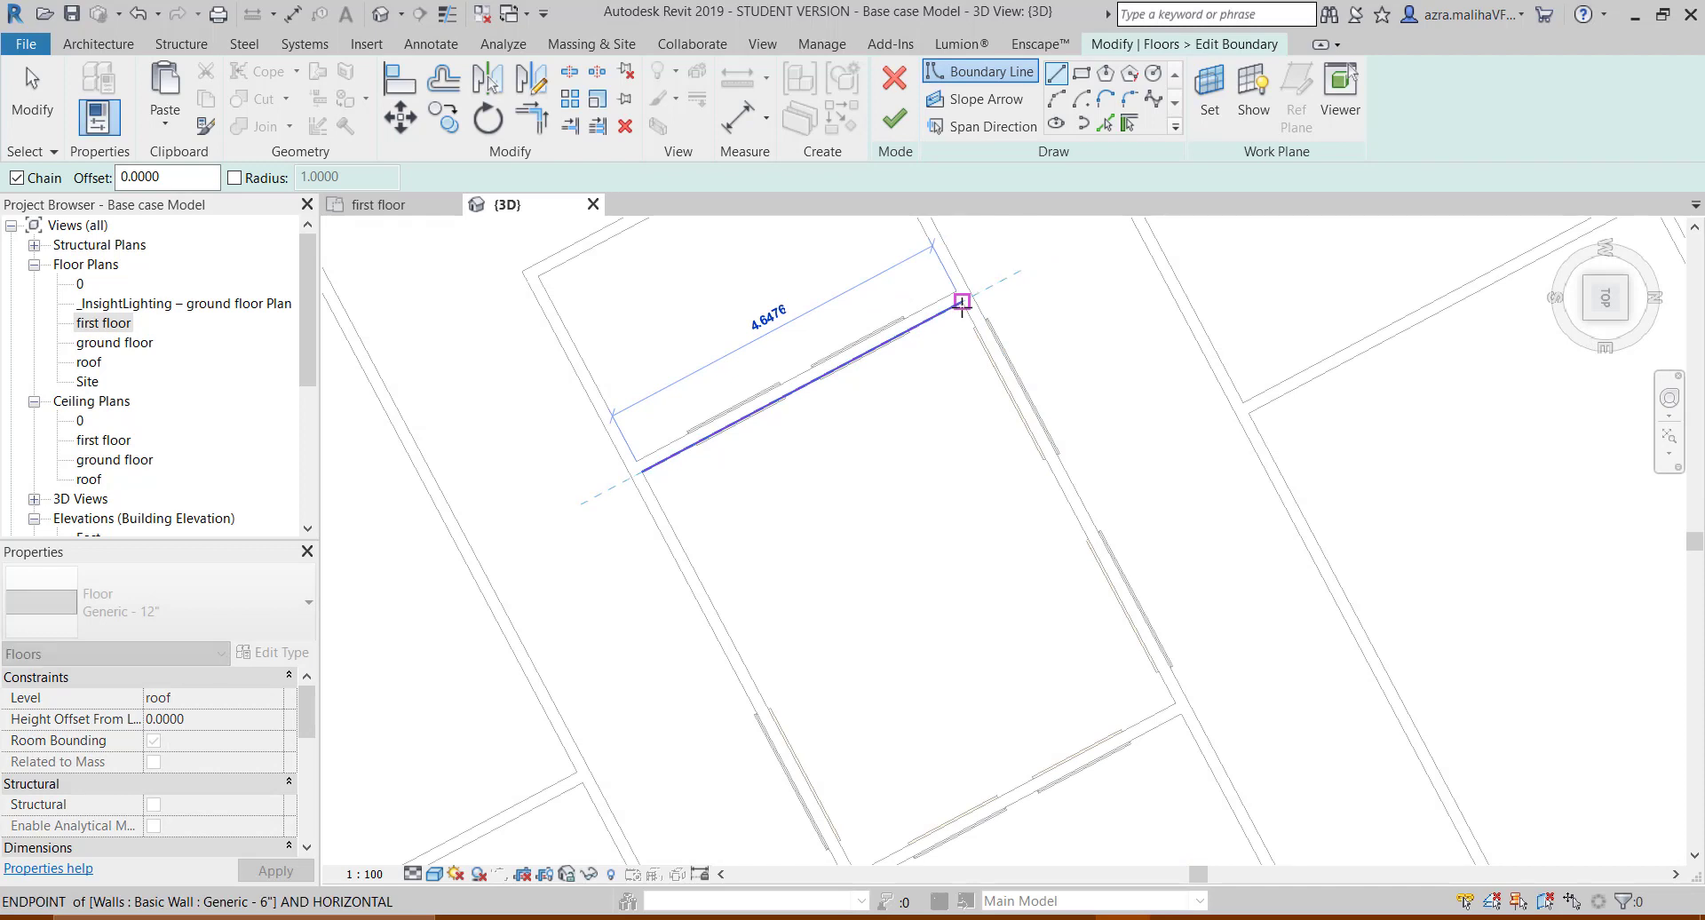
pyautogui.click(962, 302)
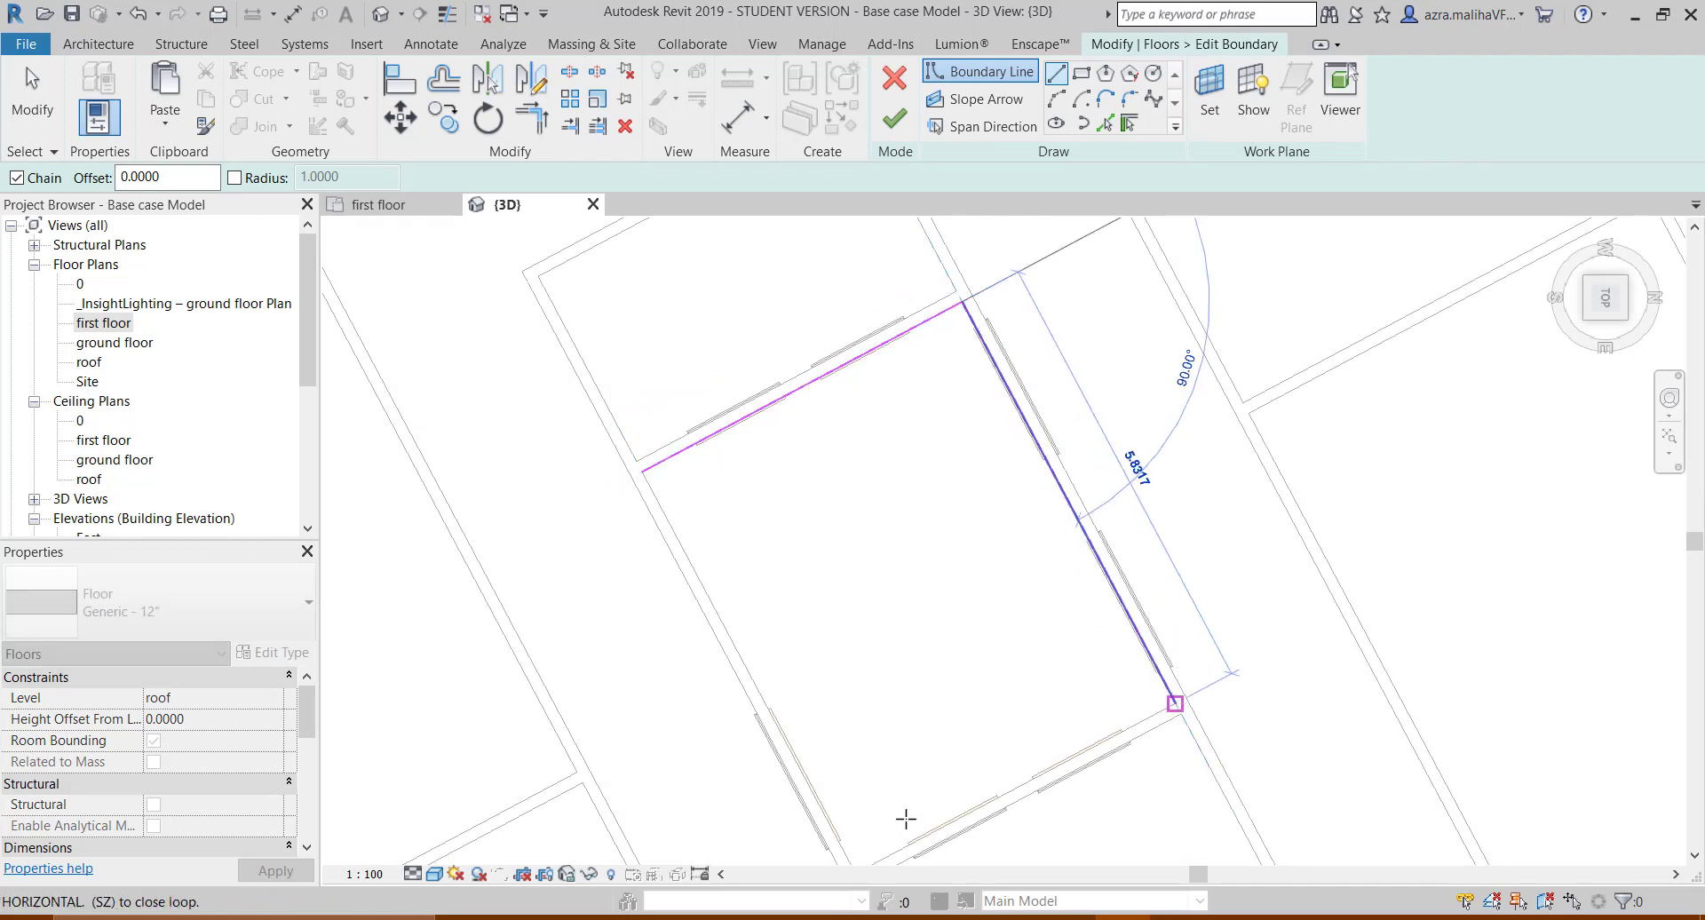
pyautogui.moveTo(925, 858); pyautogui.dragTo(902, 700, button='middle')
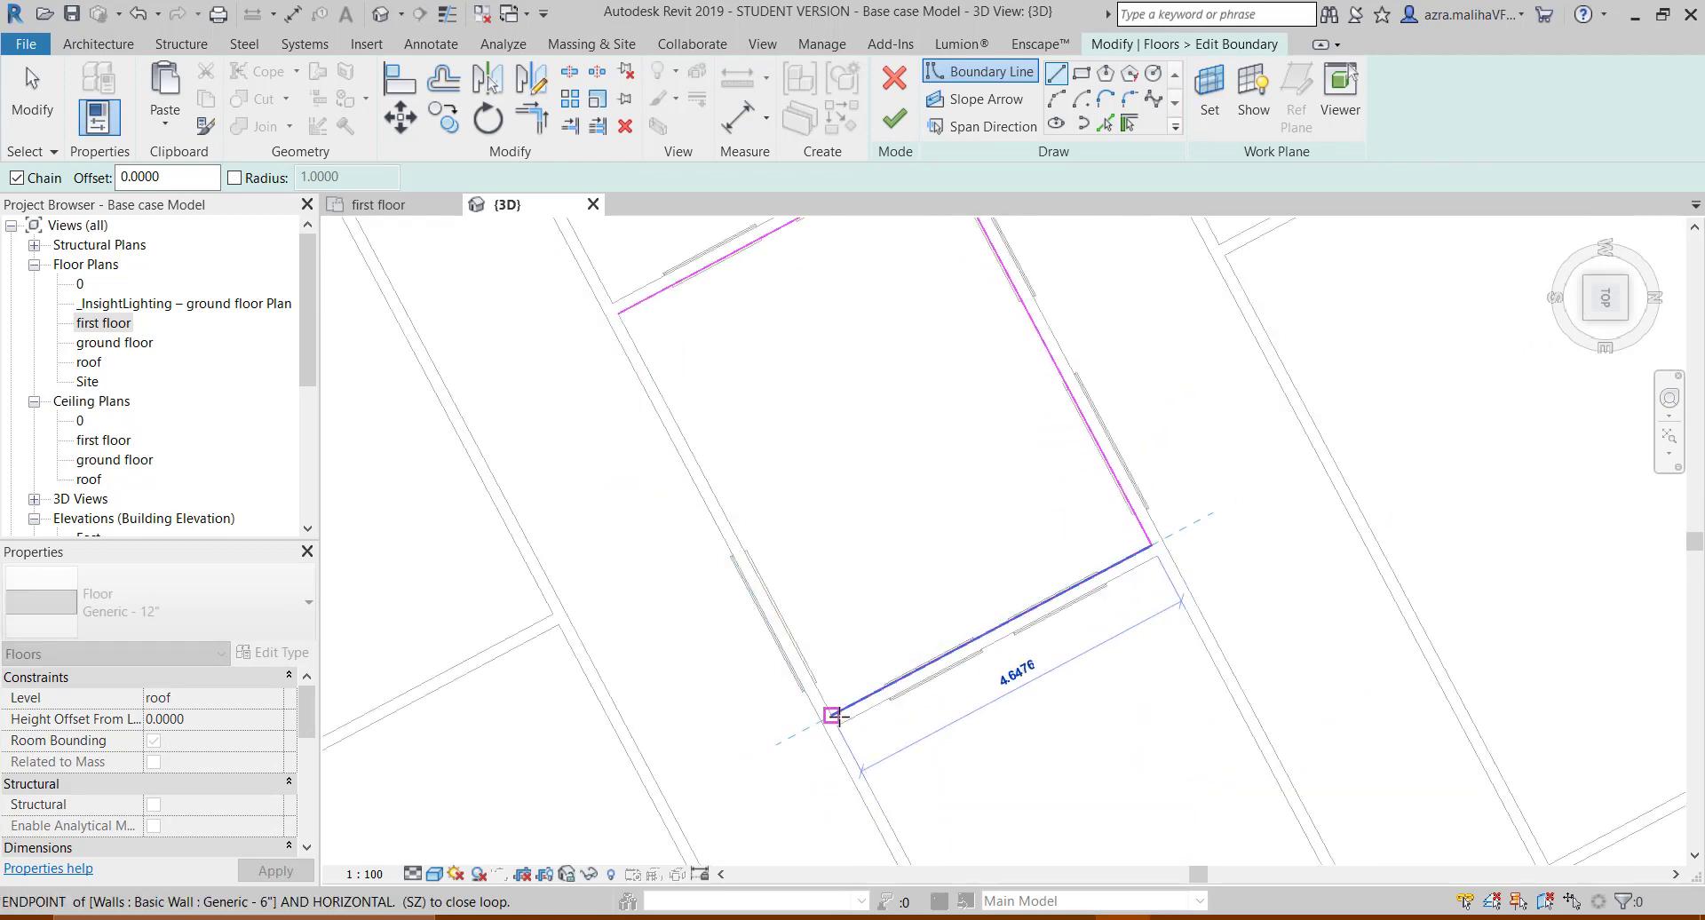
pyautogui.click(622, 312)
# - Sketch a boundary line about 18.5 long along the central block's wall facing the rear wing, ending at the block's corner
pyautogui.scroll(-1, 765, 445)
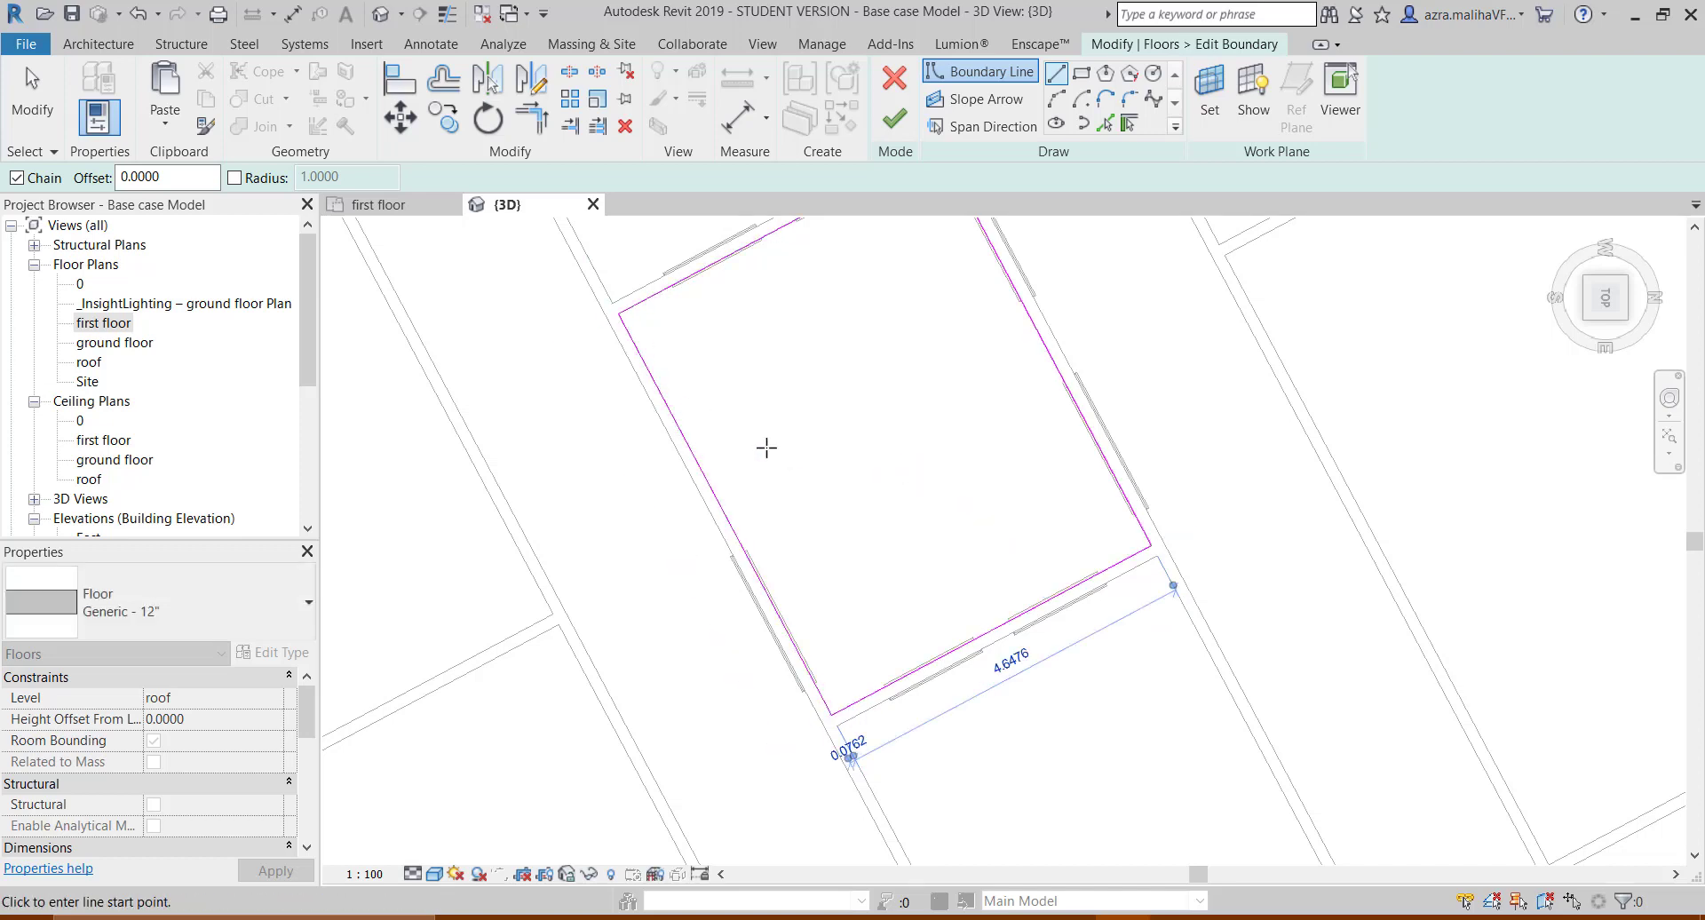
pyautogui.scroll(-5, 616, 559)
pyautogui.scroll(-2, 669, 551)
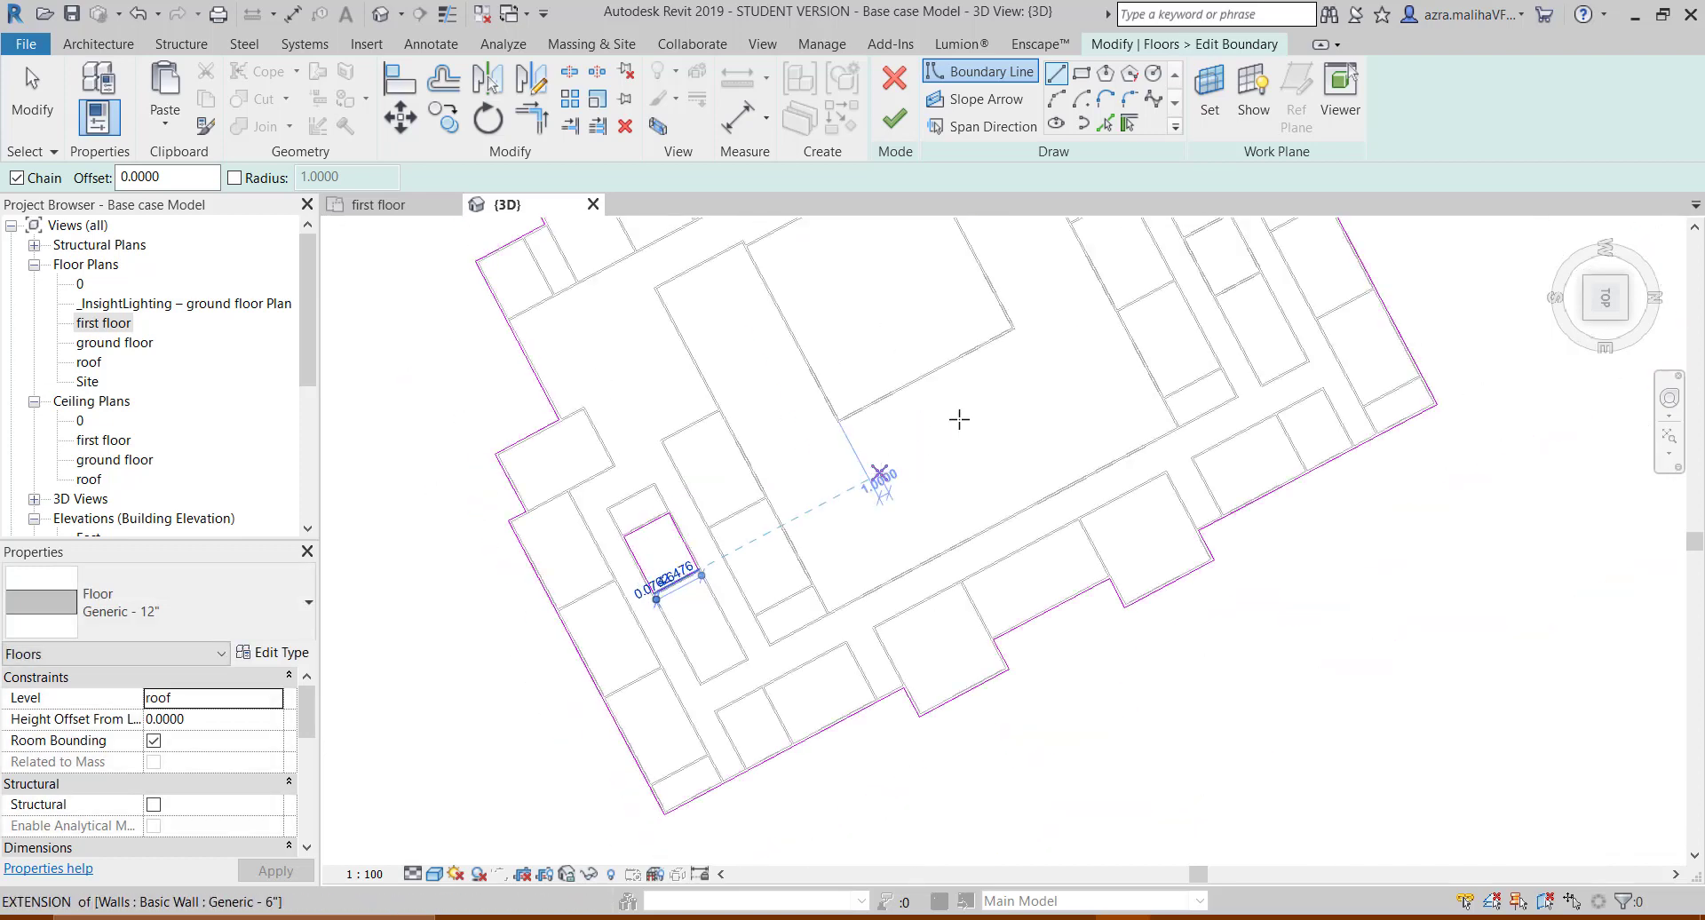
pyautogui.moveTo(964, 453); pyautogui.dragTo(888, 605, button='middle')
pyautogui.scroll(8, 645, 388)
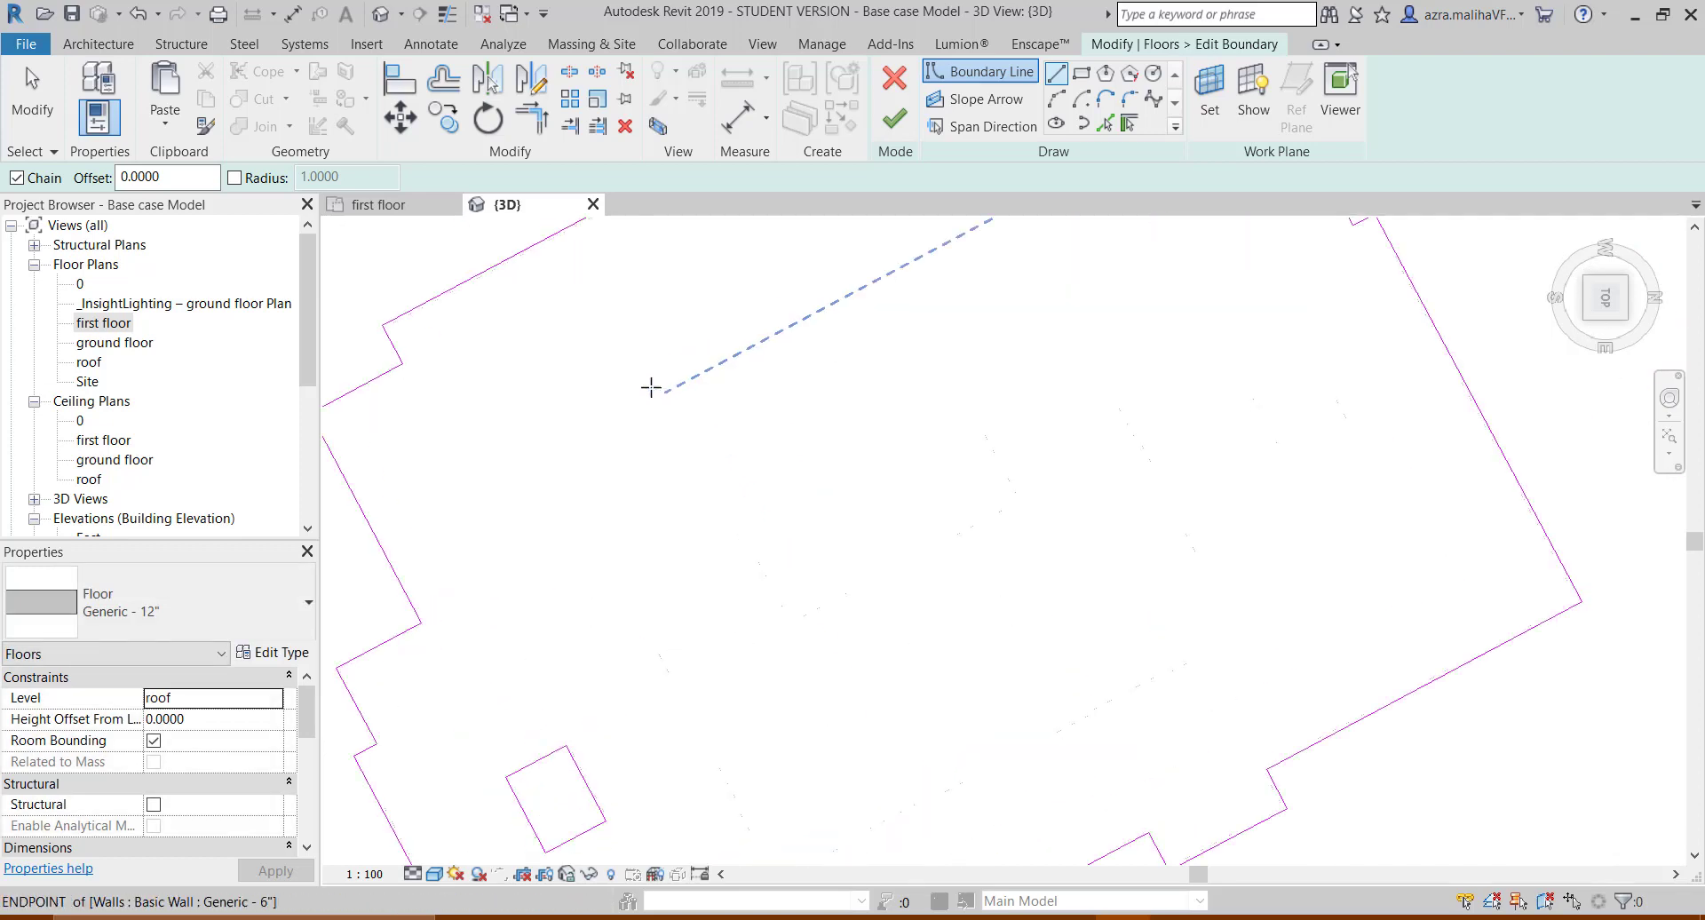
pyautogui.click(652, 364)
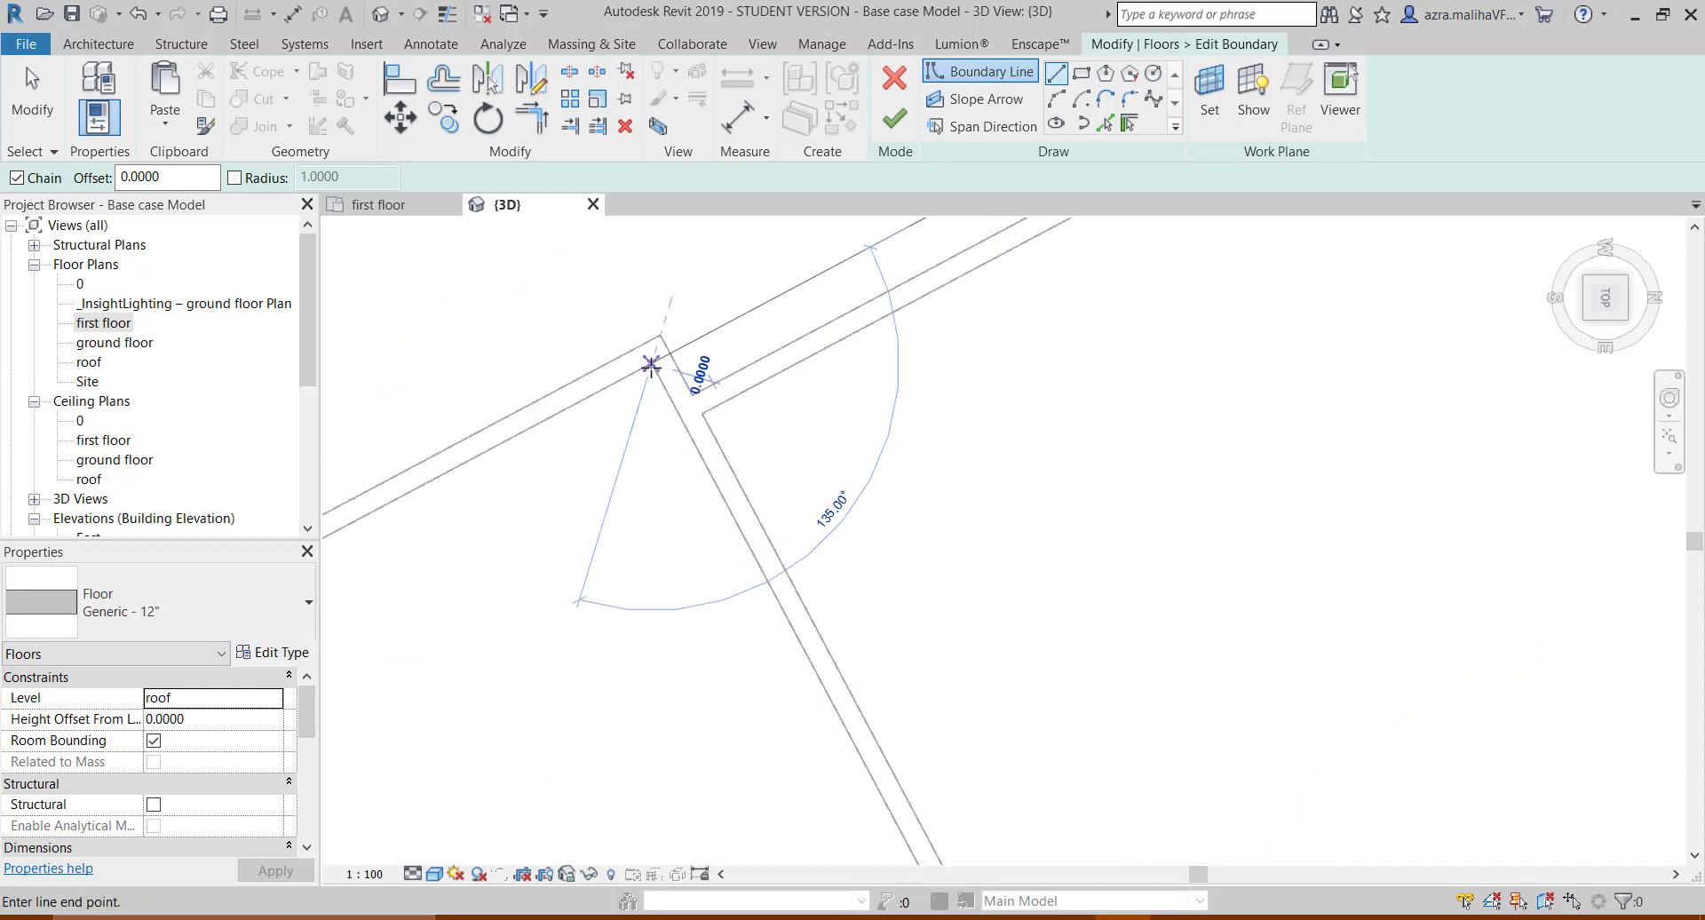
pyautogui.scroll(-6, 641, 340)
pyautogui.scroll(-5, 786, 633)
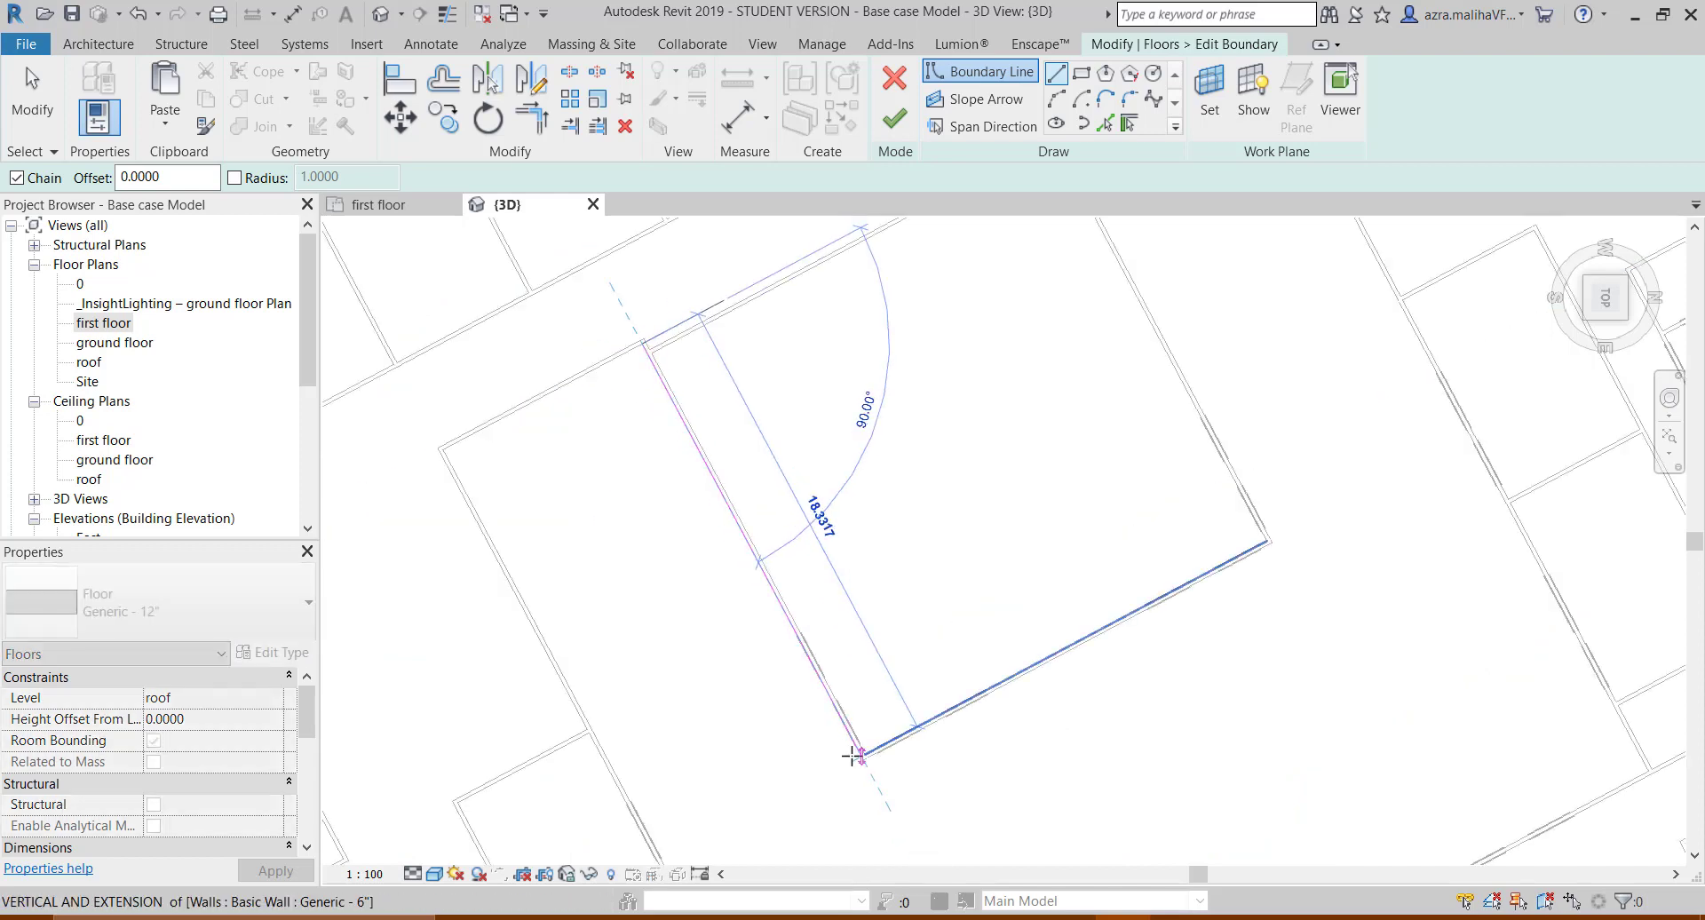
pyautogui.scroll(2, 829, 659)
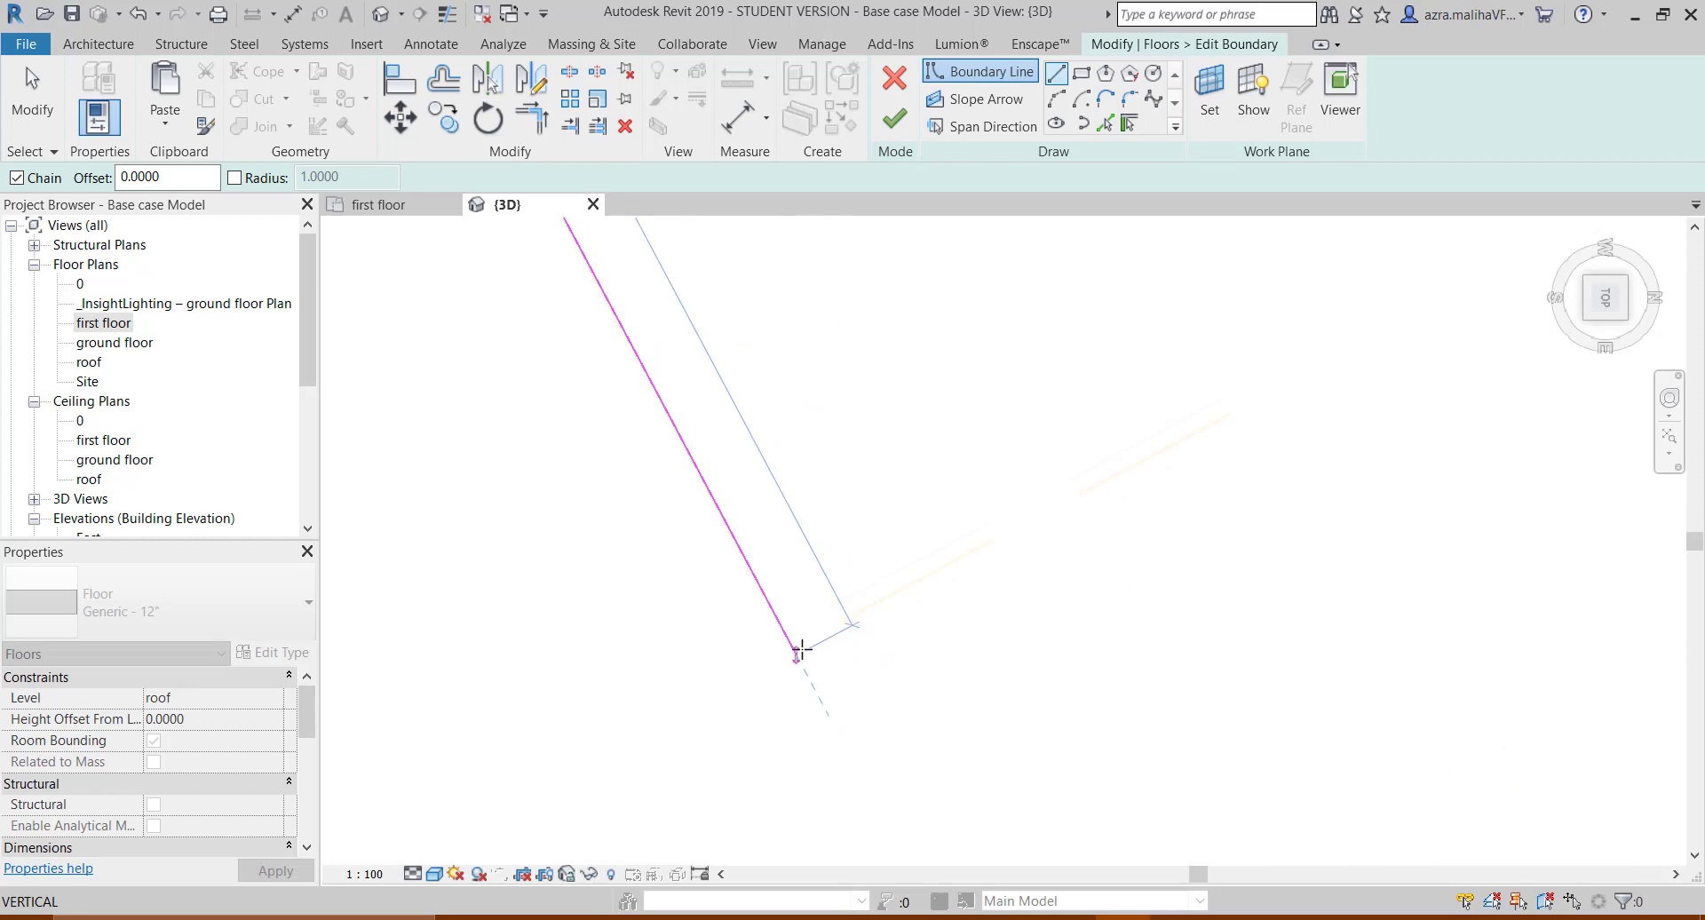
pyautogui.click(795, 648)
pyautogui.scroll(-3, 758, 707)
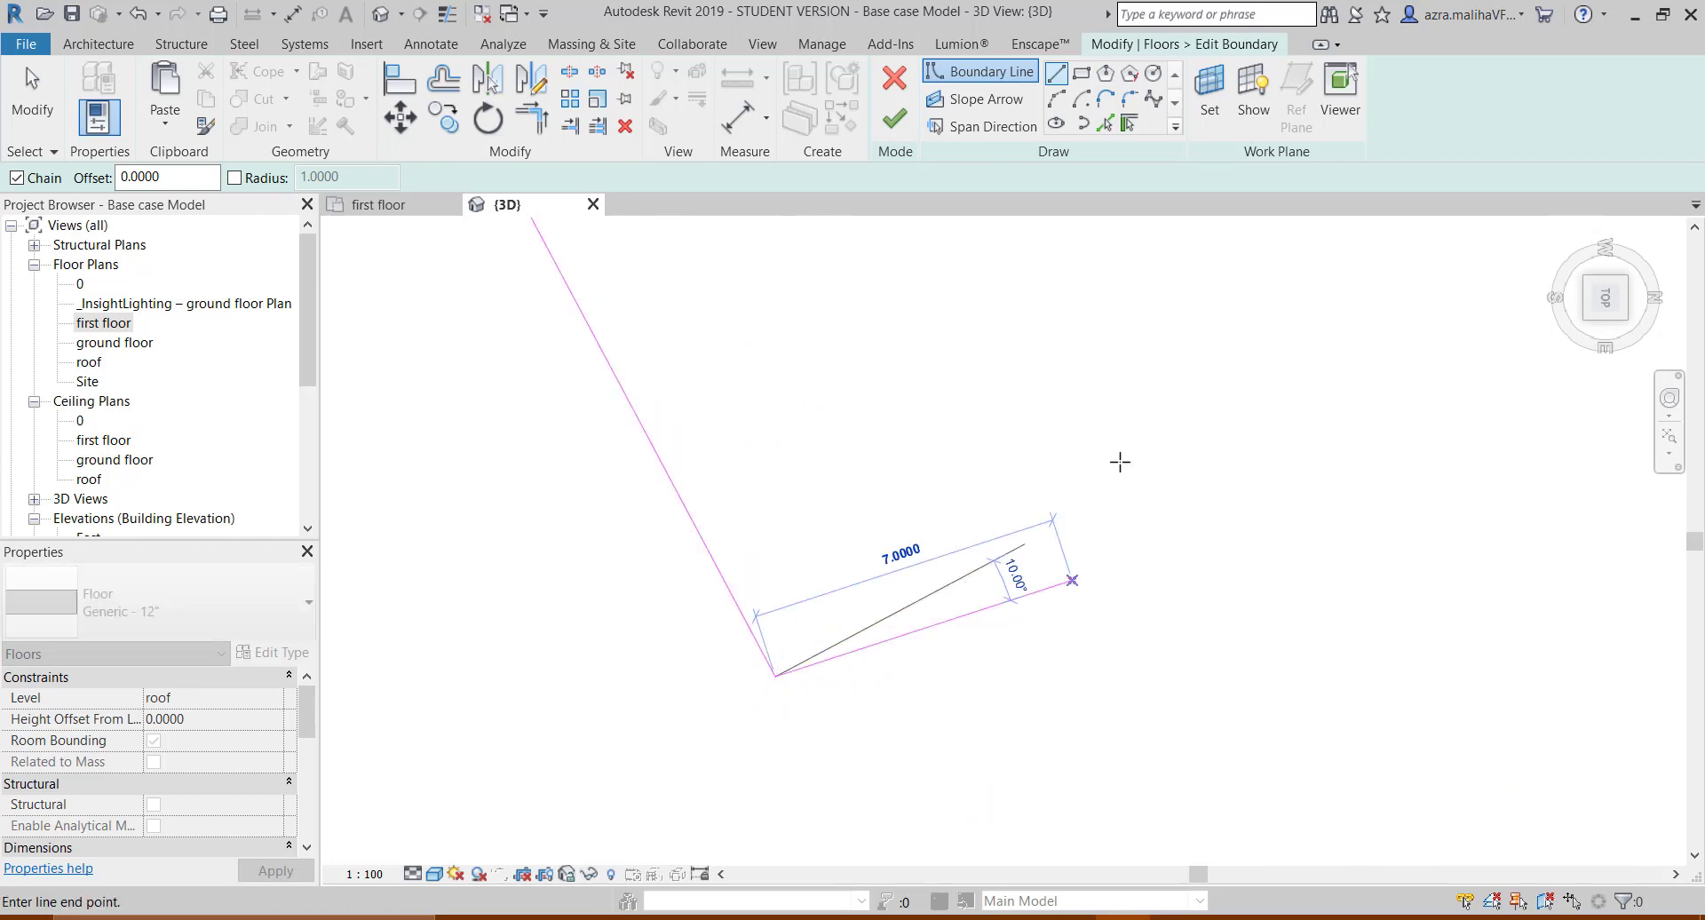
# - Stop the line chain and delete the boundary line sketched along the central block's wall
pyautogui.press('Escape')
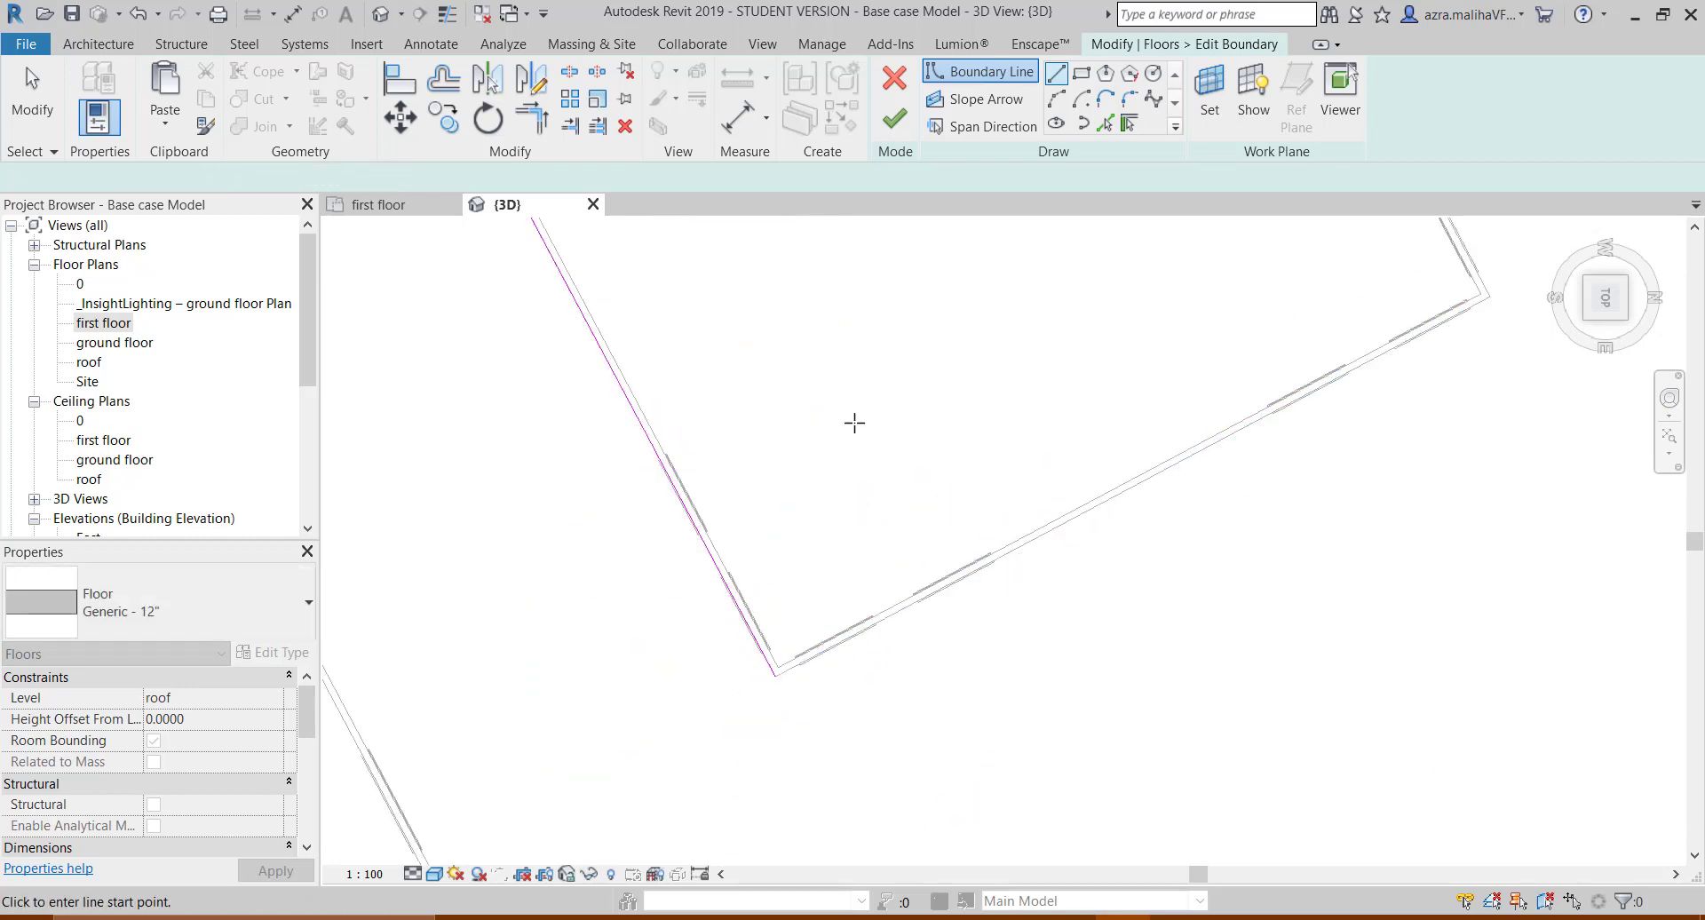
pyautogui.scroll(-3, 845, 422)
pyautogui.press('Escape')
pyautogui.click(766, 428)
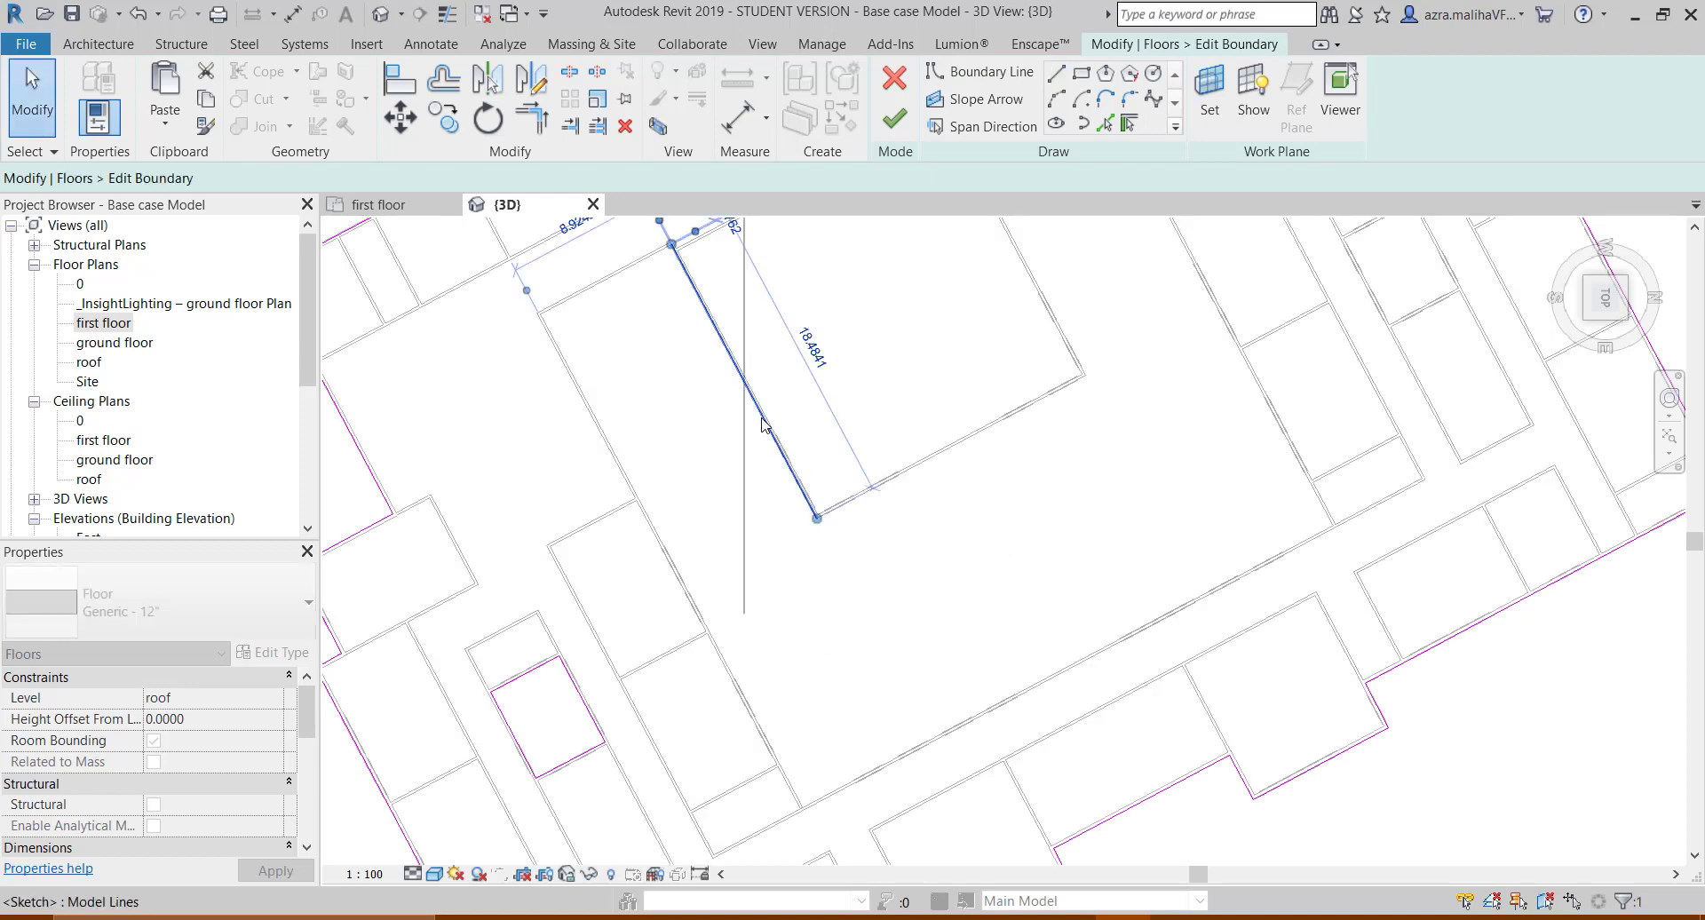
pyautogui.press('Delete')
# - Finish the roof slab's boundary with the light well opening and attach the walls reaching its level to its underside
pyautogui.scroll(5, 487, 746)
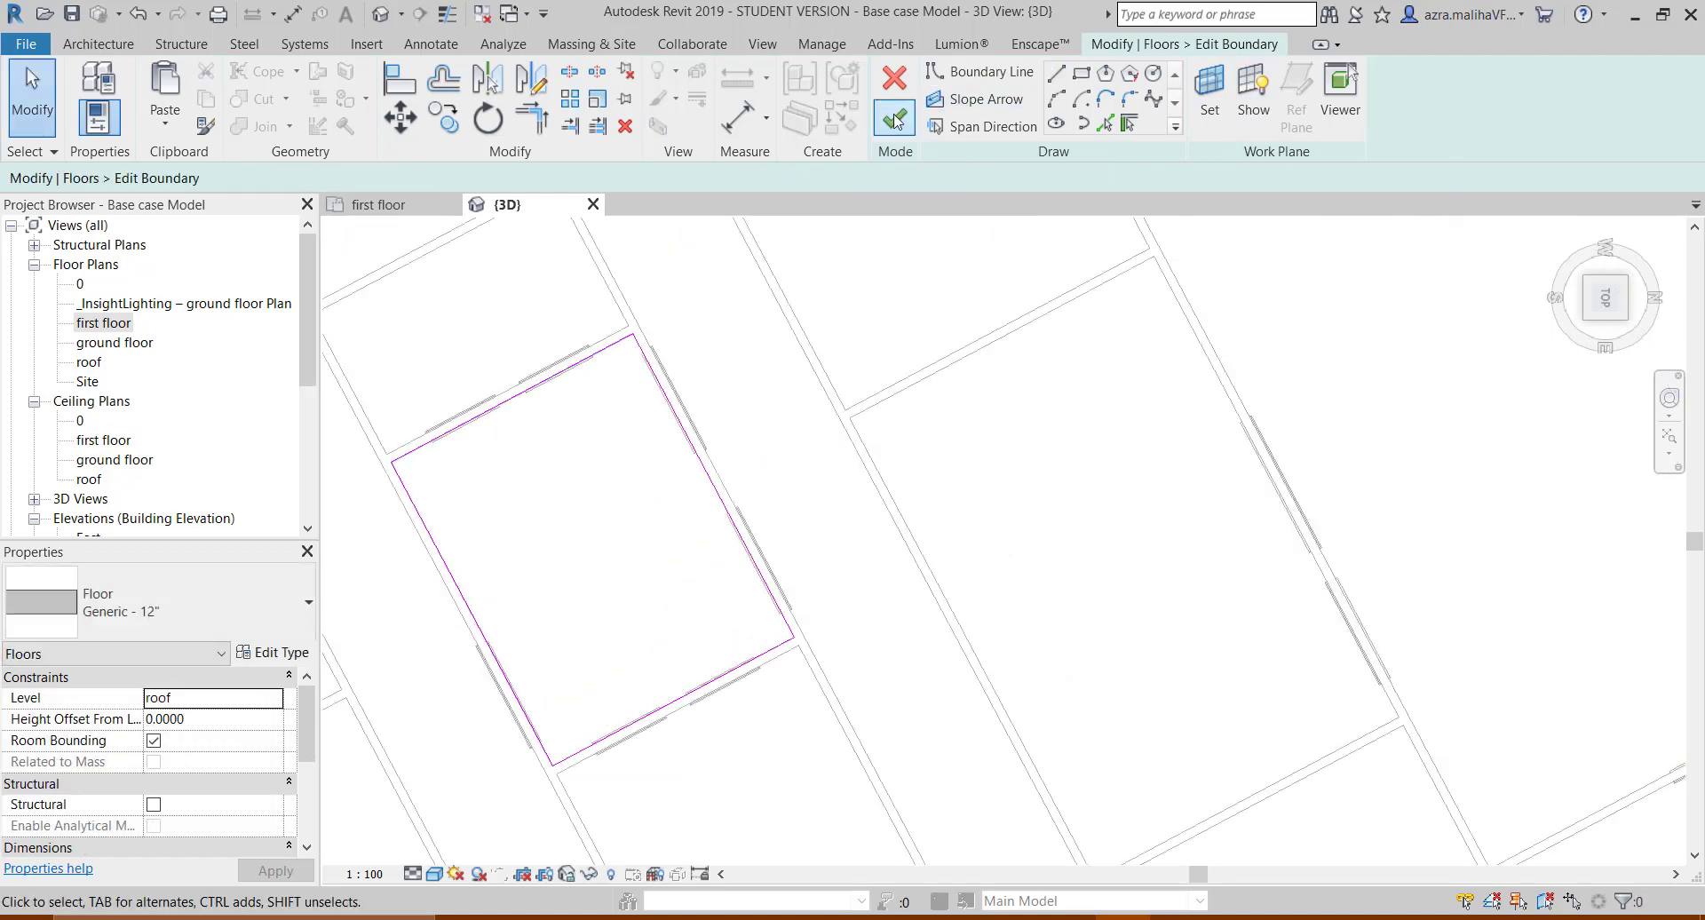
pyautogui.click(899, 124)
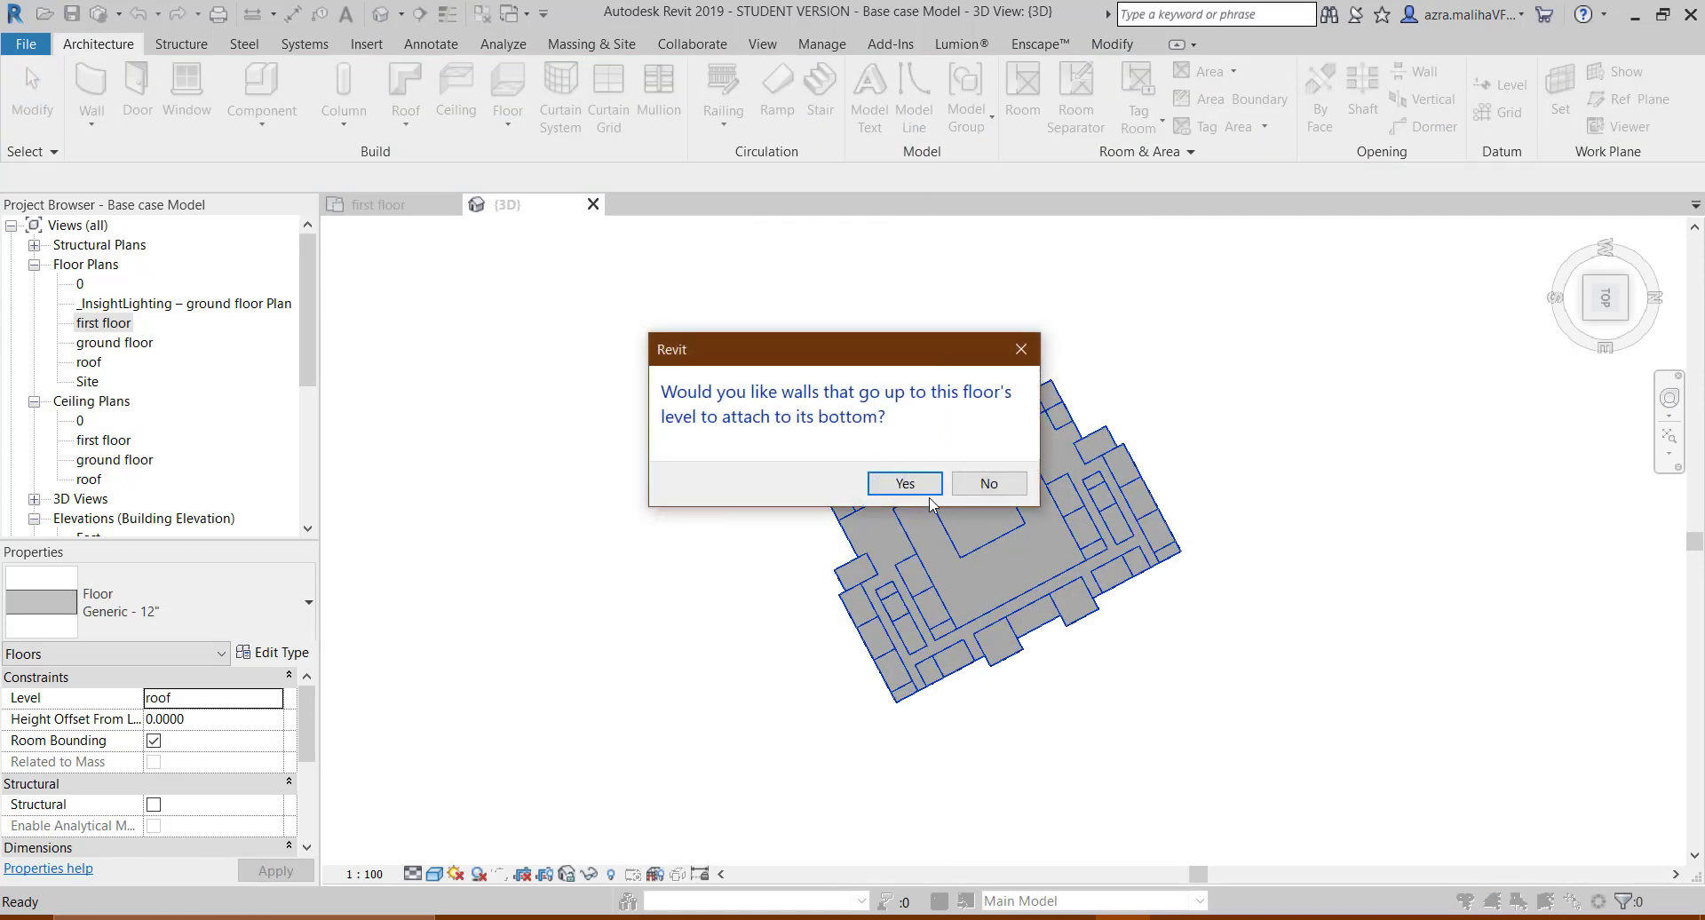
pyautogui.click(929, 490)
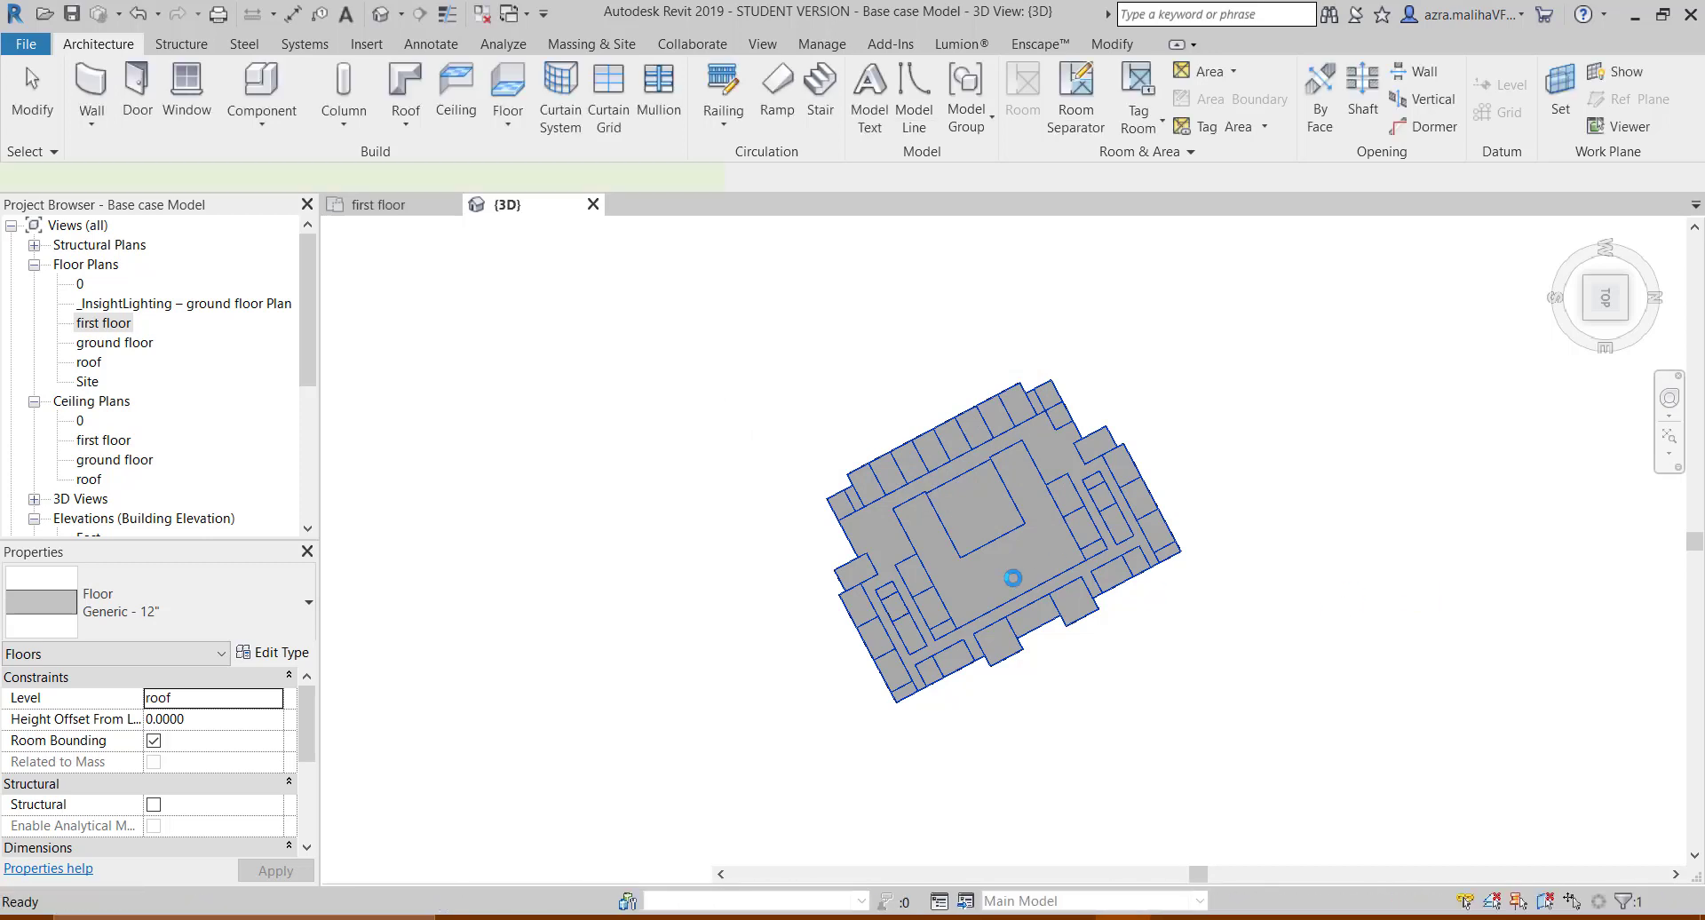
# - Switch to the IES VE Model Viewer and examine the imported building's roof and courtyard openings from above
pyautogui.scroll(5, 1123, 481)
pyautogui.click(1668, 404)
pyautogui.moveTo(933, 599); pyautogui.dragTo(952, 549)
pyautogui.scroll(-2, 924, 563)
pyautogui.scroll(-2, 850, 578)
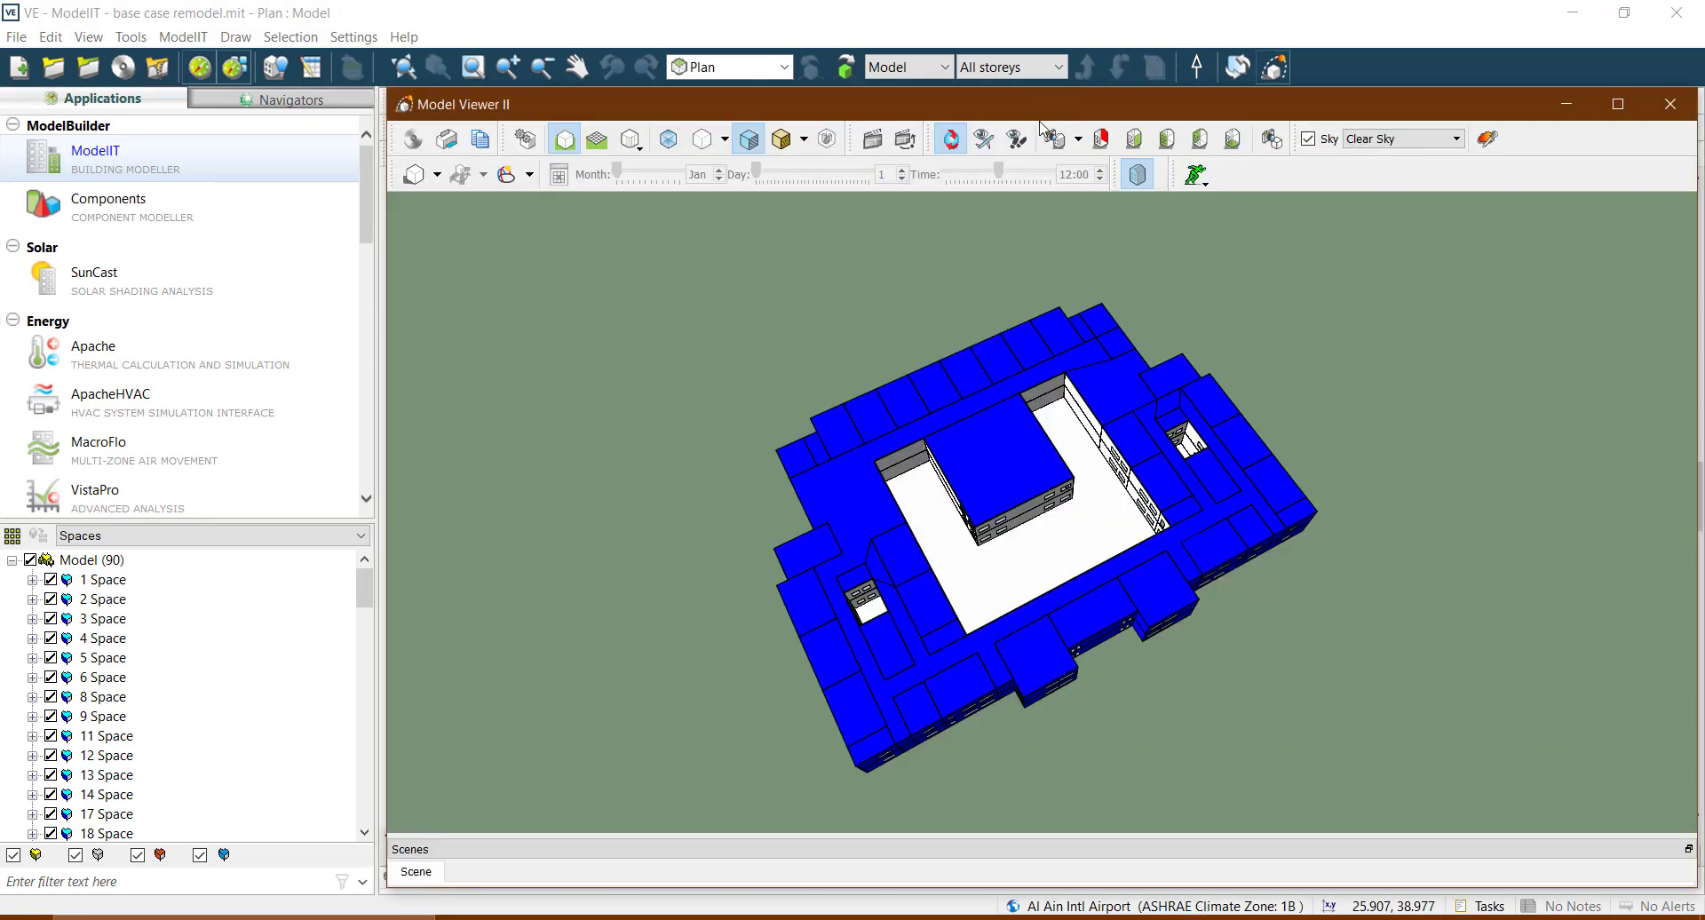
pyautogui.moveTo(1040, 119); pyautogui.dragTo(980, 154)
pyautogui.moveTo(874, 645); pyautogui.dragTo(1093, 439)
pyautogui.scroll(1, 967, 562)
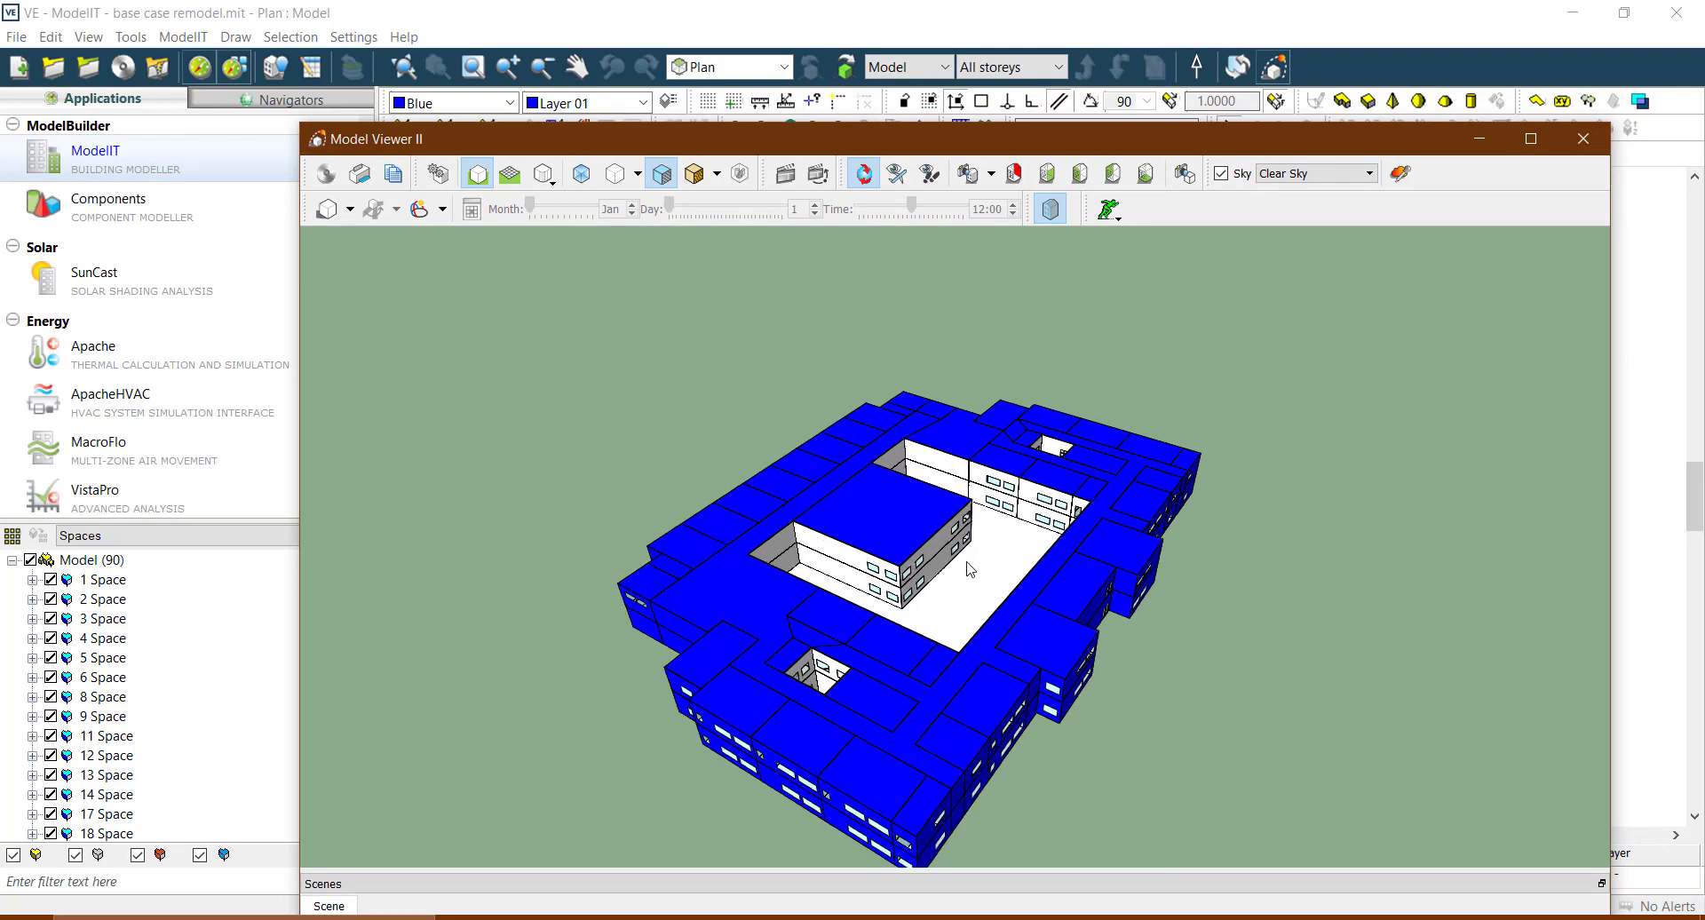
pyautogui.scroll(2, 970, 569)
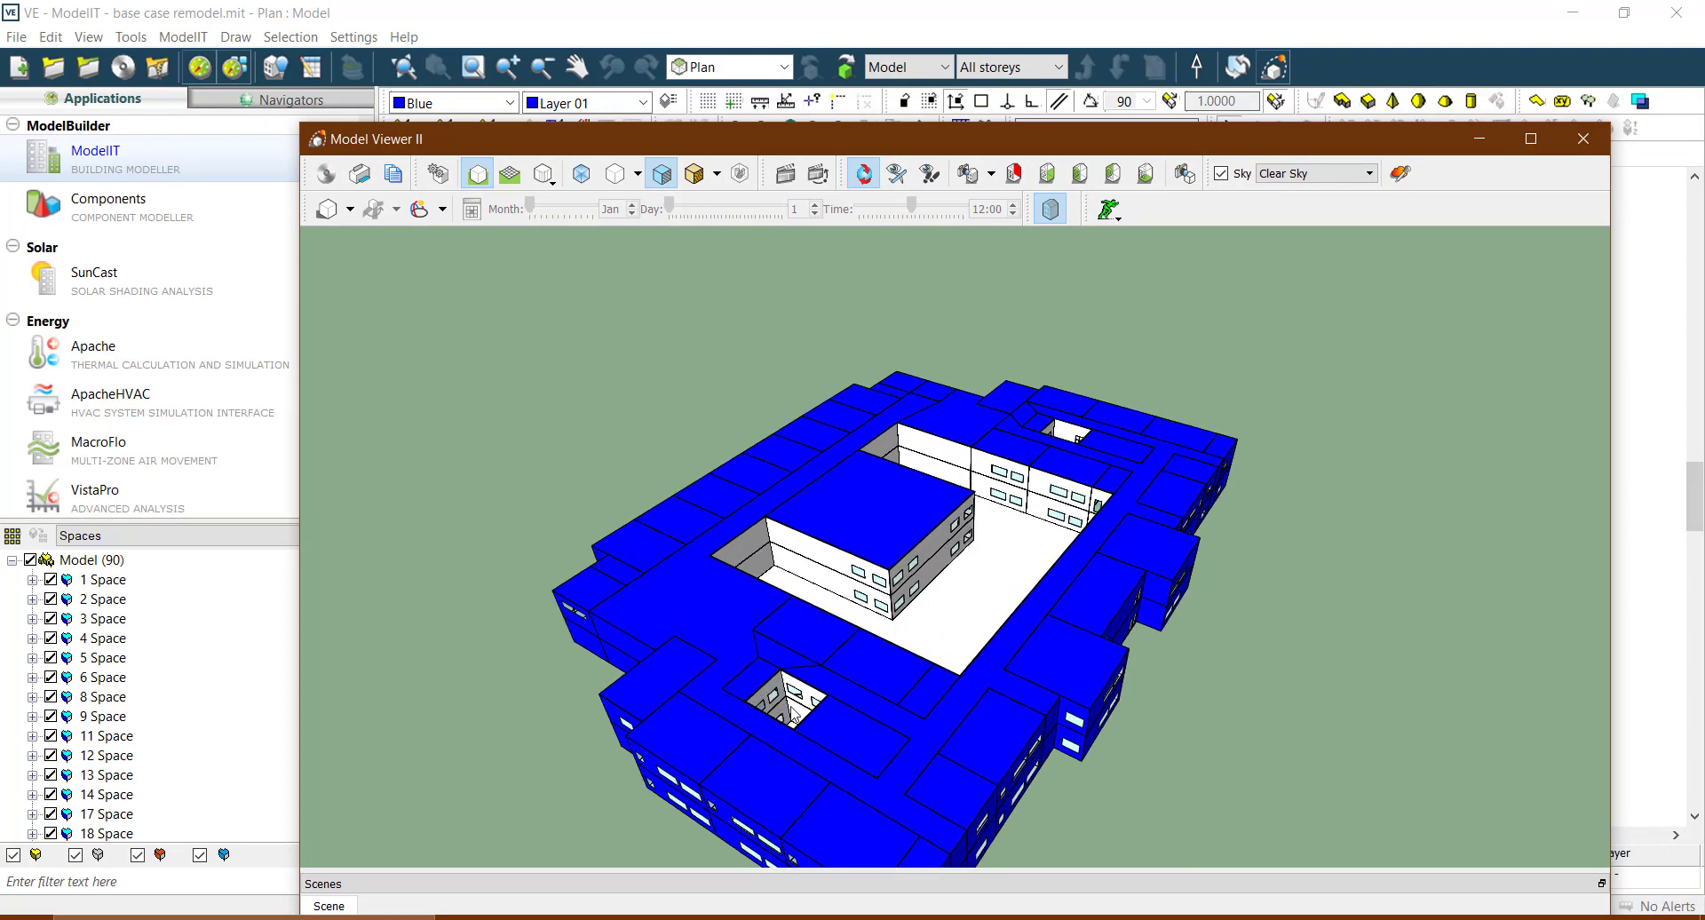
# - Orbit to a low eye-level view and examine the long facade's two rows of windows and the adjoining corner blocks
pyautogui.moveTo(970, 653); pyautogui.dragTo(1128, 675)
pyautogui.scroll(3, 1129, 672)
pyautogui.scroll(-5, 978, 582)
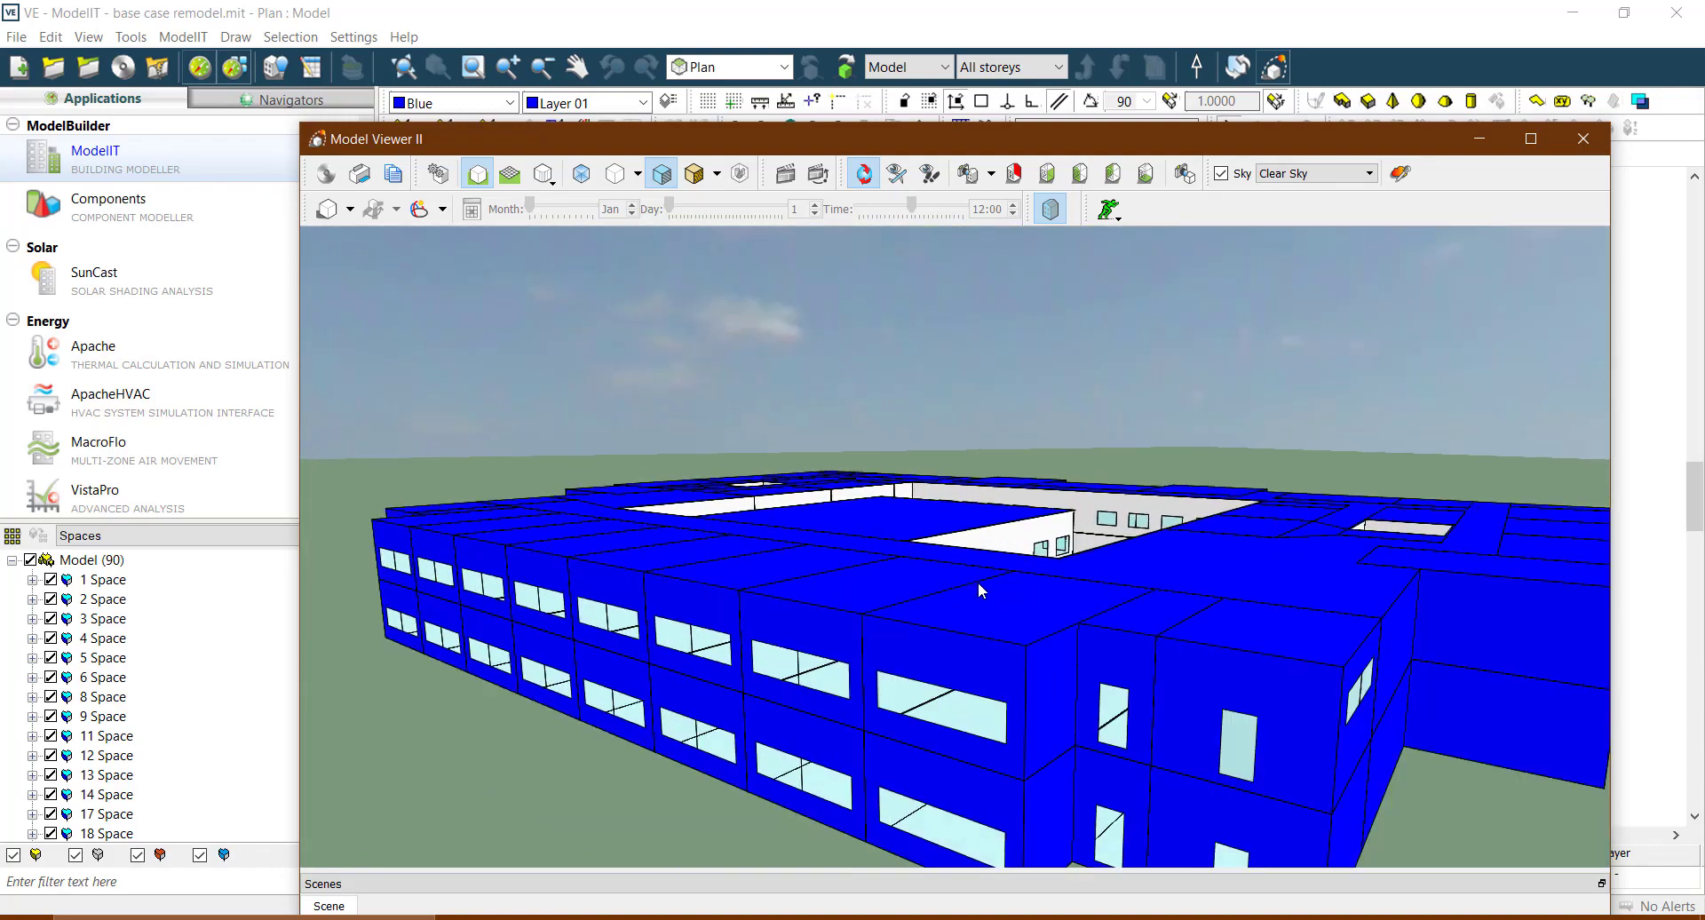
pyautogui.moveTo(978, 583); pyautogui.dragTo(635, 804)
pyautogui.moveTo(1219, 609); pyautogui.dragTo(542, 690)
pyautogui.moveTo(1142, 602); pyautogui.dragTo(1359, 572)
pyautogui.scroll(5, 764, 562)
pyautogui.moveTo(731, 639); pyautogui.dragTo(796, 529)
pyautogui.scroll(-5, 939, 597)
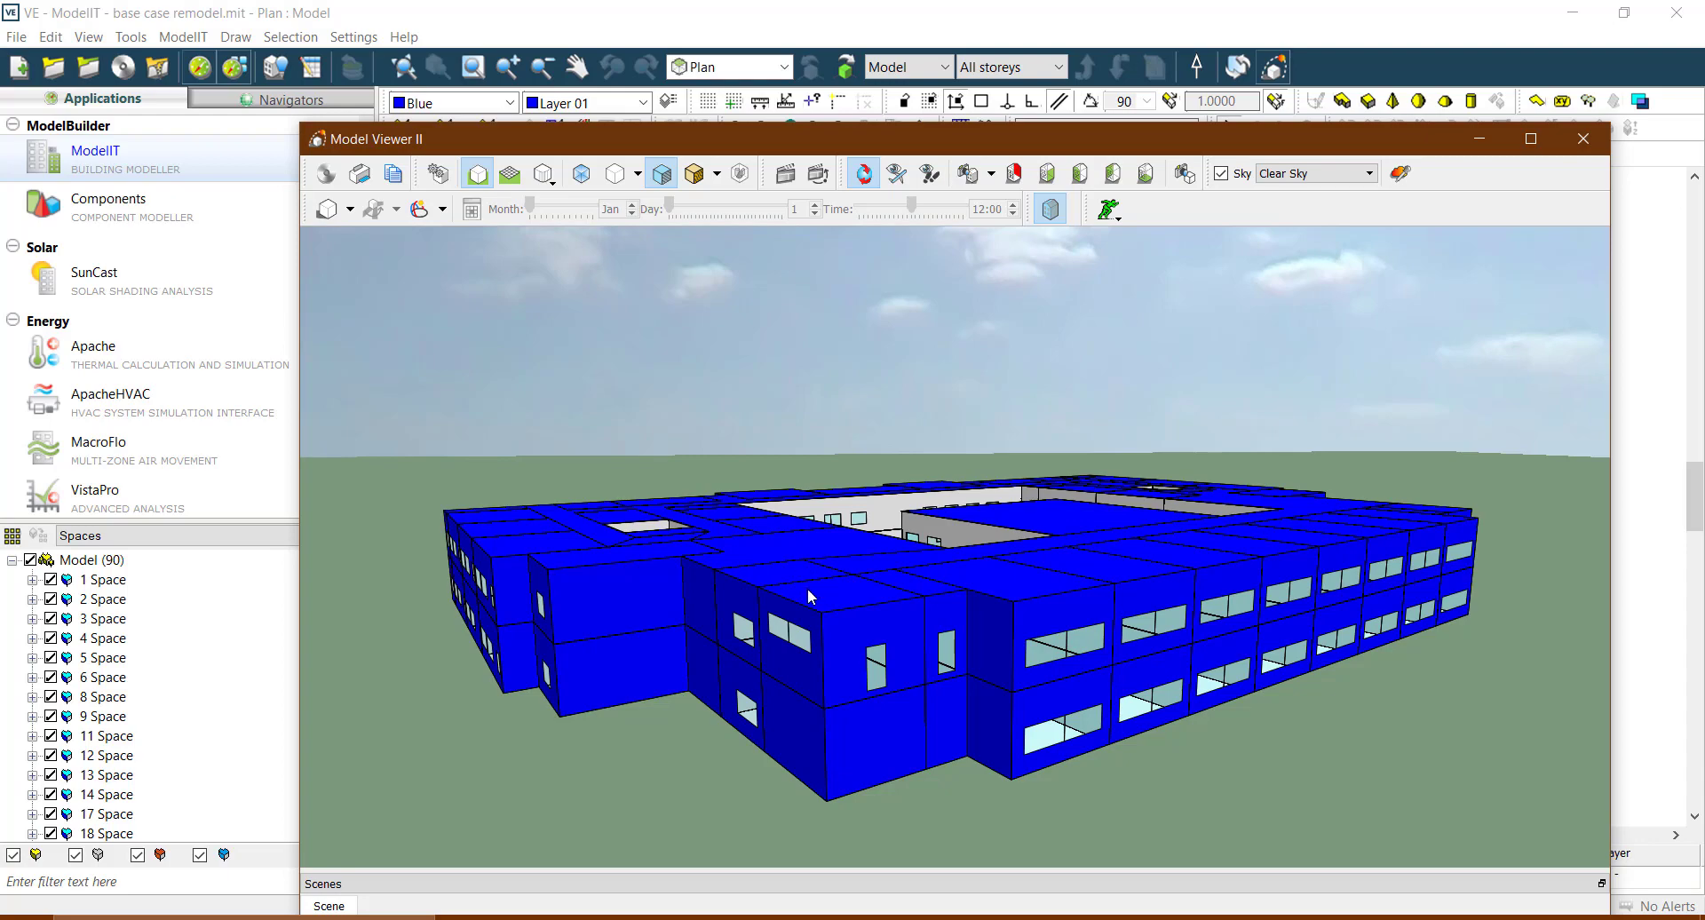
# - Orbit over the central courtyard and around the building to examine its inner walls, light wells and outer facades
pyautogui.moveTo(807, 588); pyautogui.dragTo(956, 494)
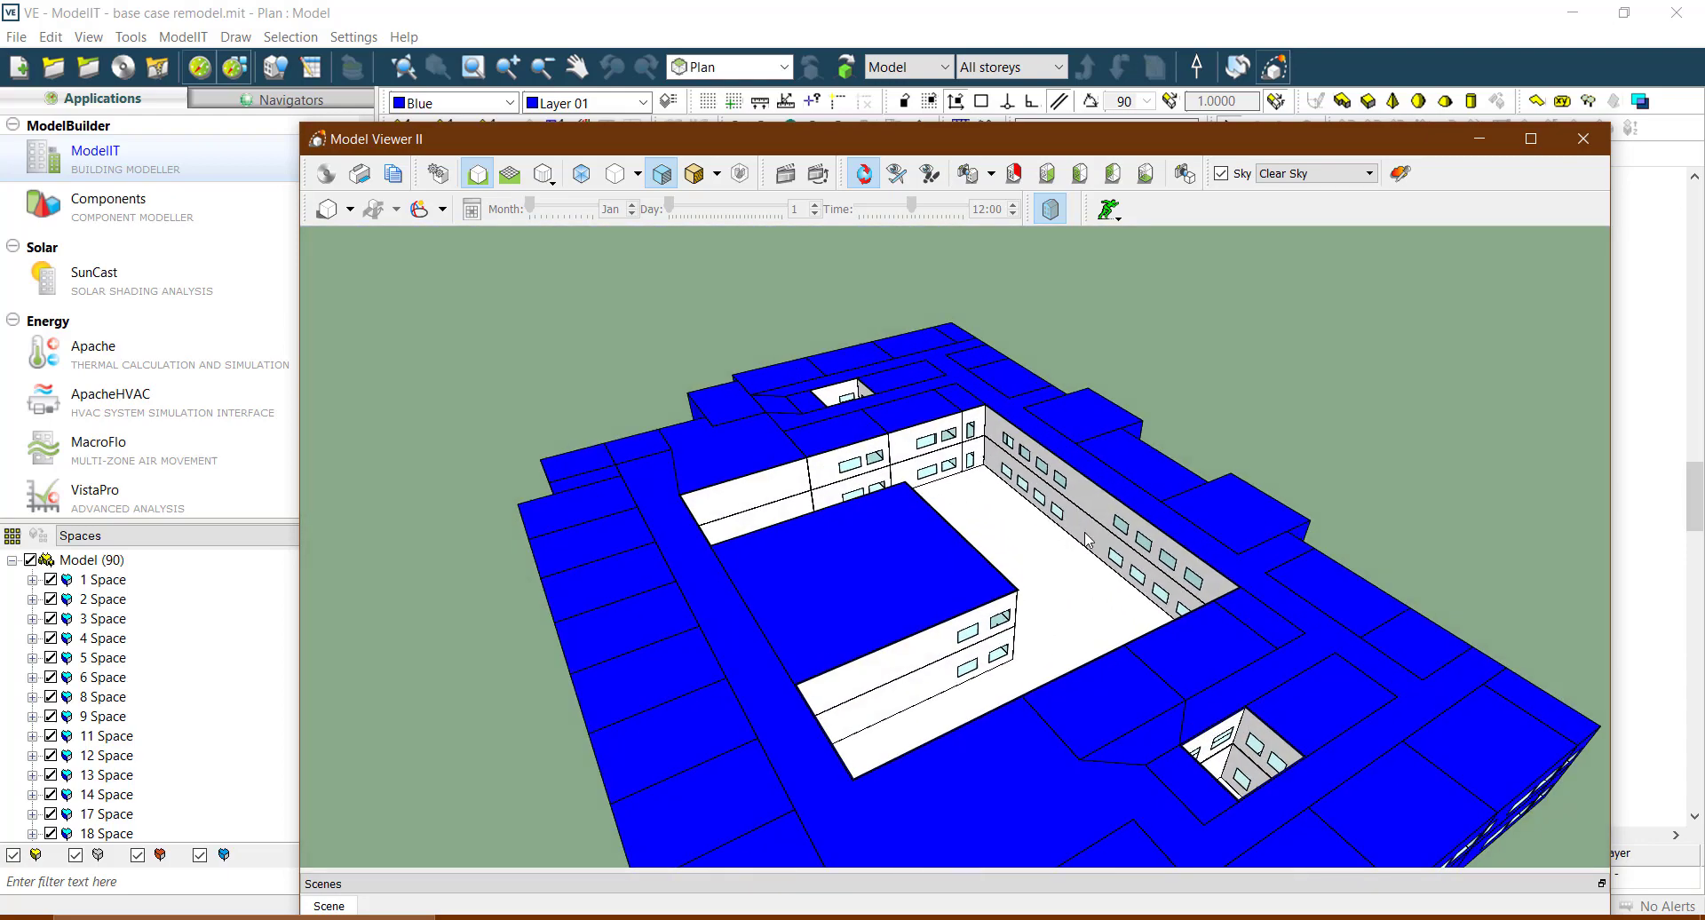
pyautogui.moveTo(1086, 541); pyautogui.dragTo(1028, 441)
pyautogui.moveTo(1016, 501); pyautogui.dragTo(1005, 745)
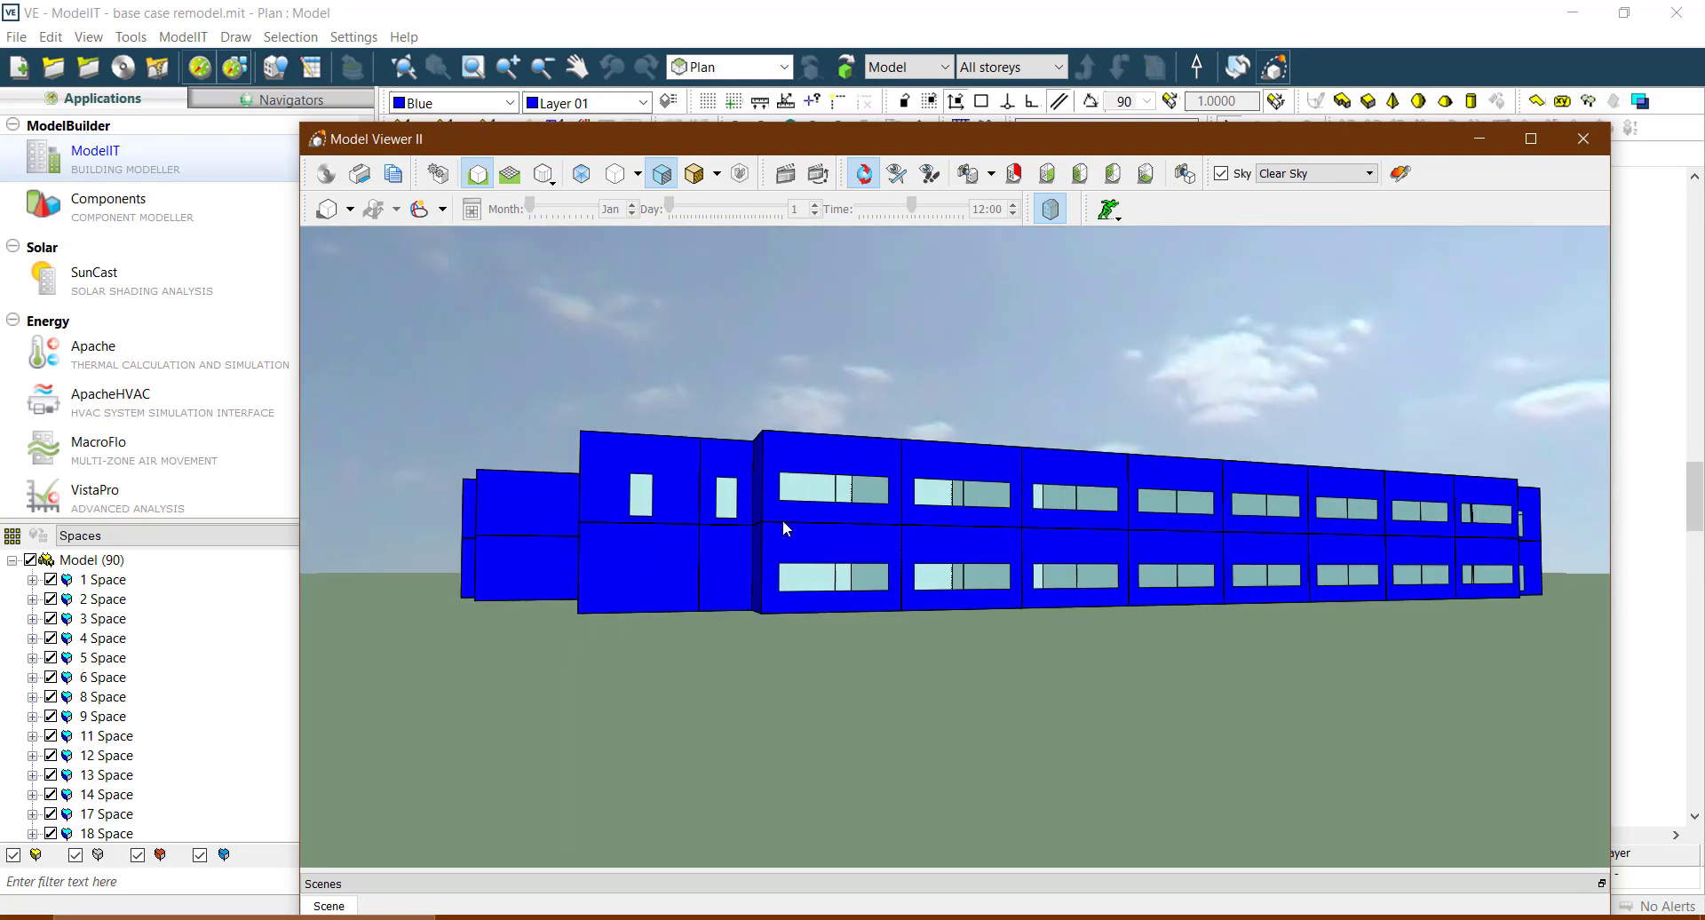
pyautogui.moveTo(783, 529); pyautogui.dragTo(237, 685)
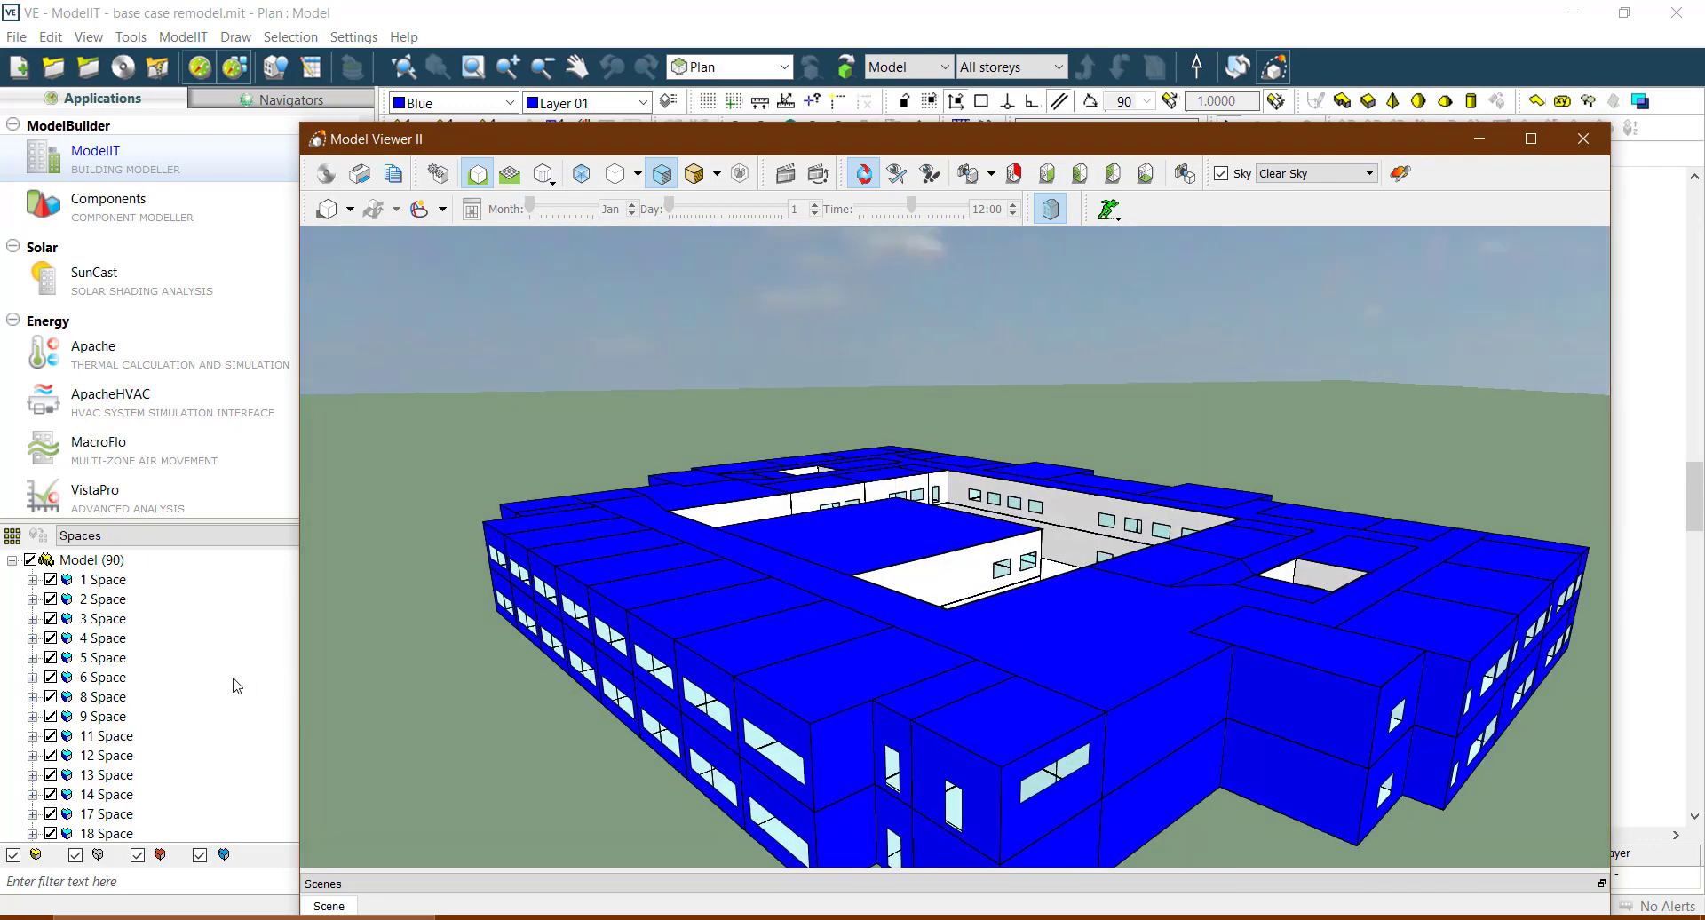
pyautogui.moveTo(946, 591); pyautogui.dragTo(440, 727)
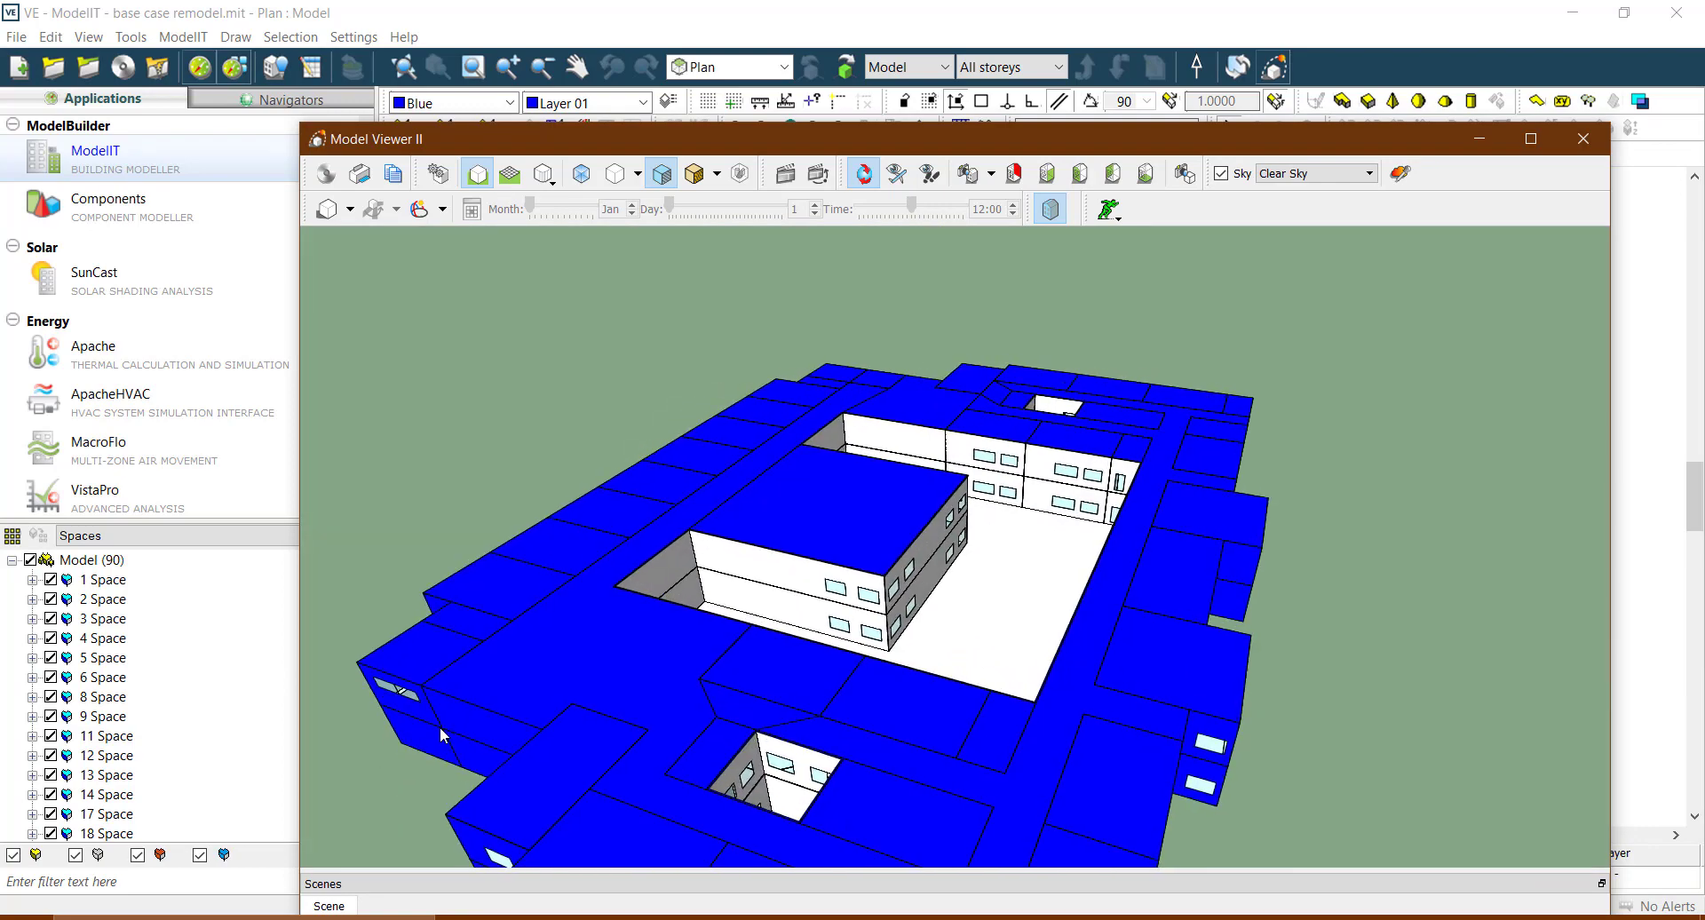
pyautogui.moveTo(783, 464); pyautogui.dragTo(1317, 206)
pyautogui.moveTo(1031, 632); pyautogui.dragTo(1457, 125)
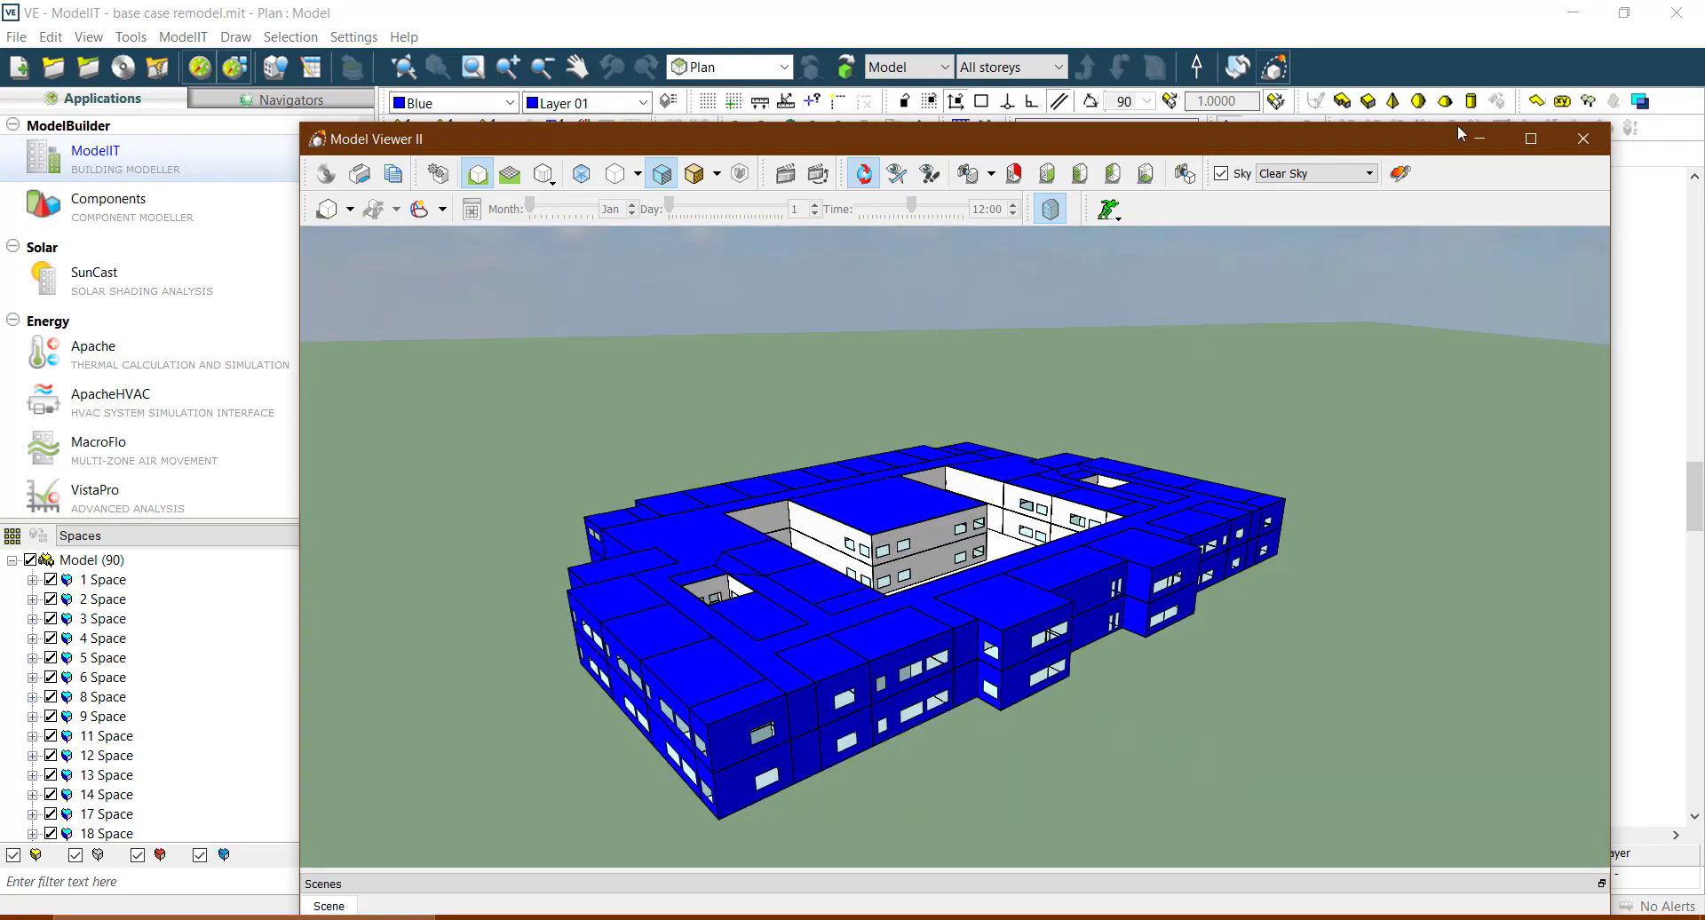
# - Close the Model Viewer and inspect the row of perimeter rooms along the long facade in plan, including 72 Space
pyautogui.click(1583, 140)
pyautogui.click(842, 541)
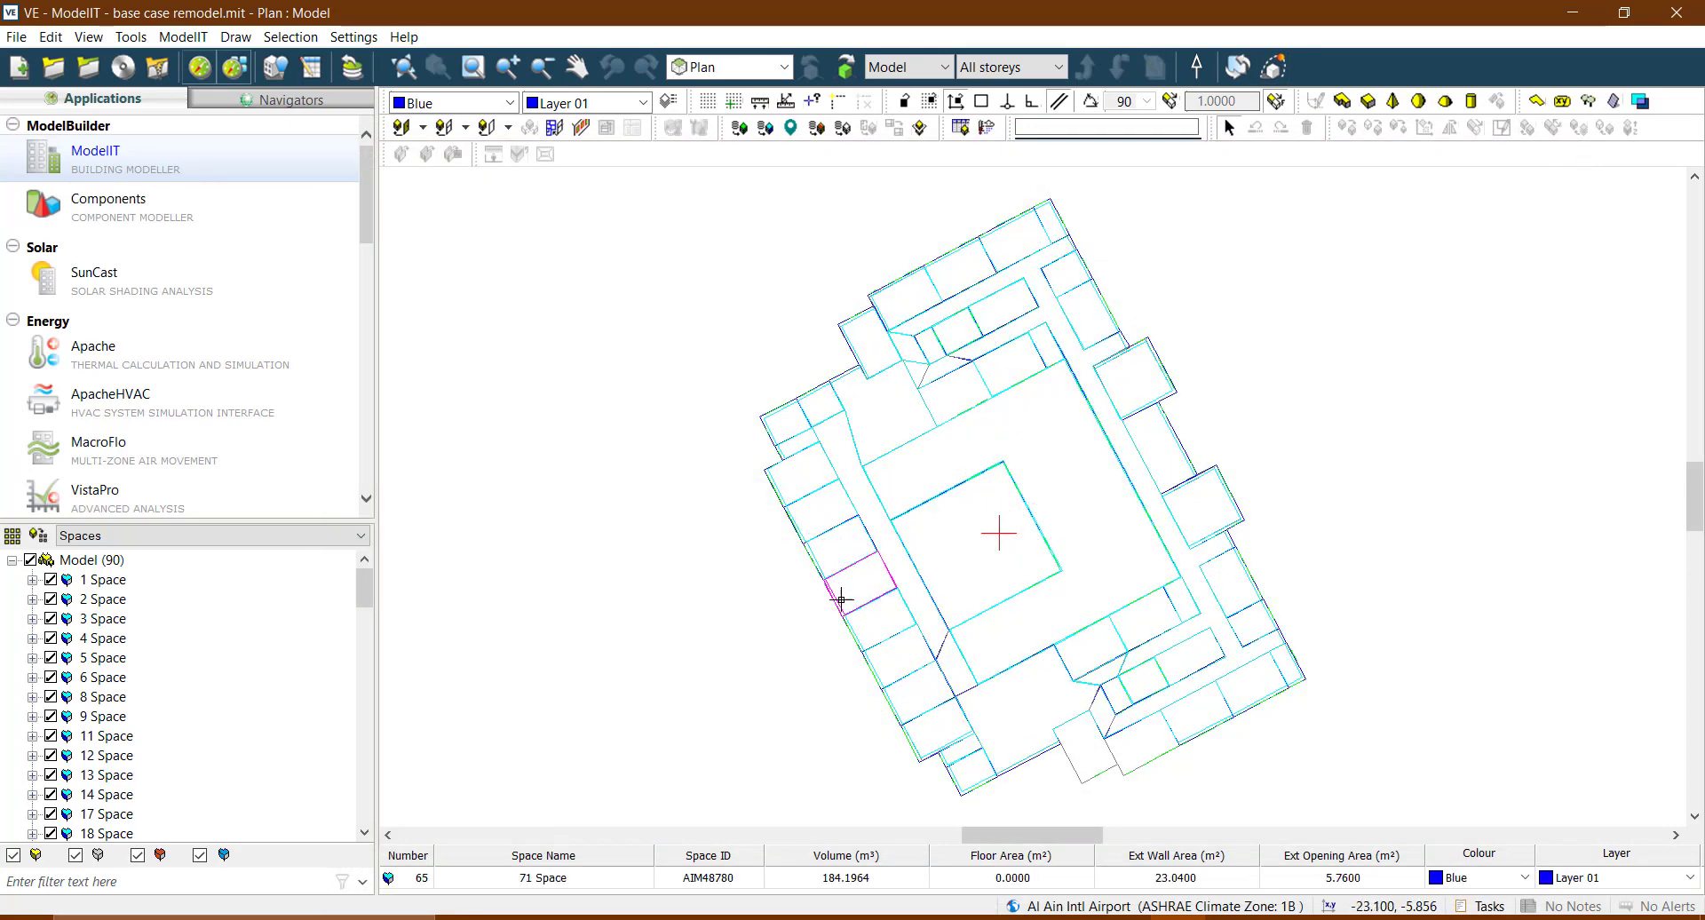
pyautogui.scroll(1, 841, 599)
pyautogui.click(830, 541)
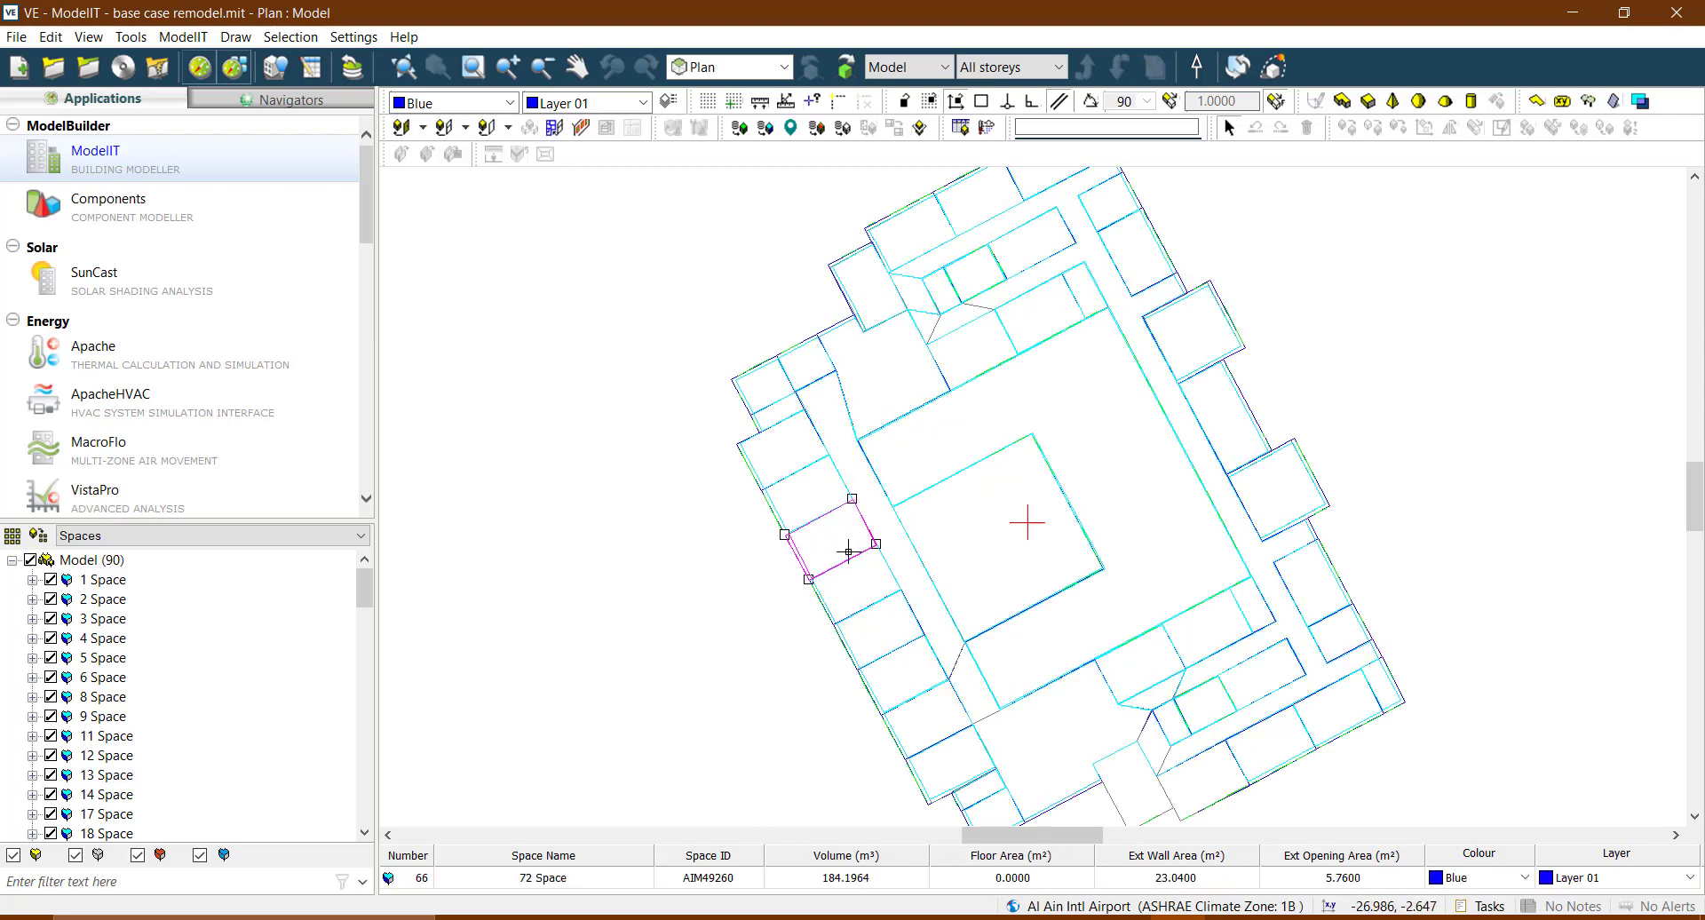
pyautogui.scroll(2, 834, 533)
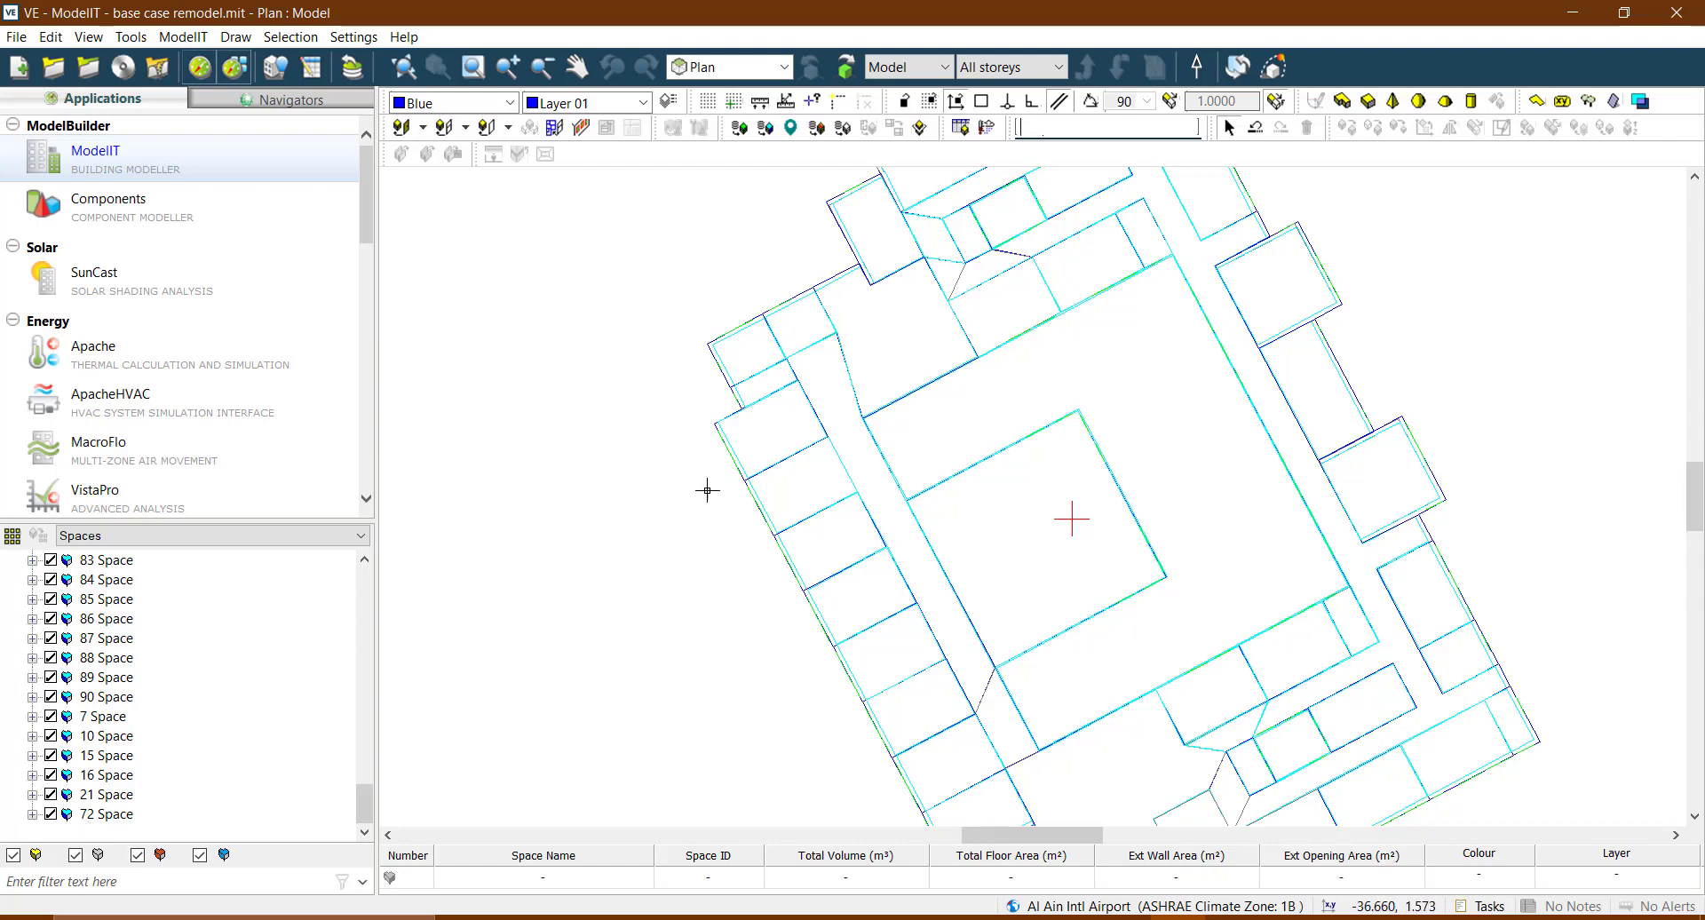
# - Select 74 Space in the facade row and review its available options for removing external and internal openings
pyautogui.click(815, 474)
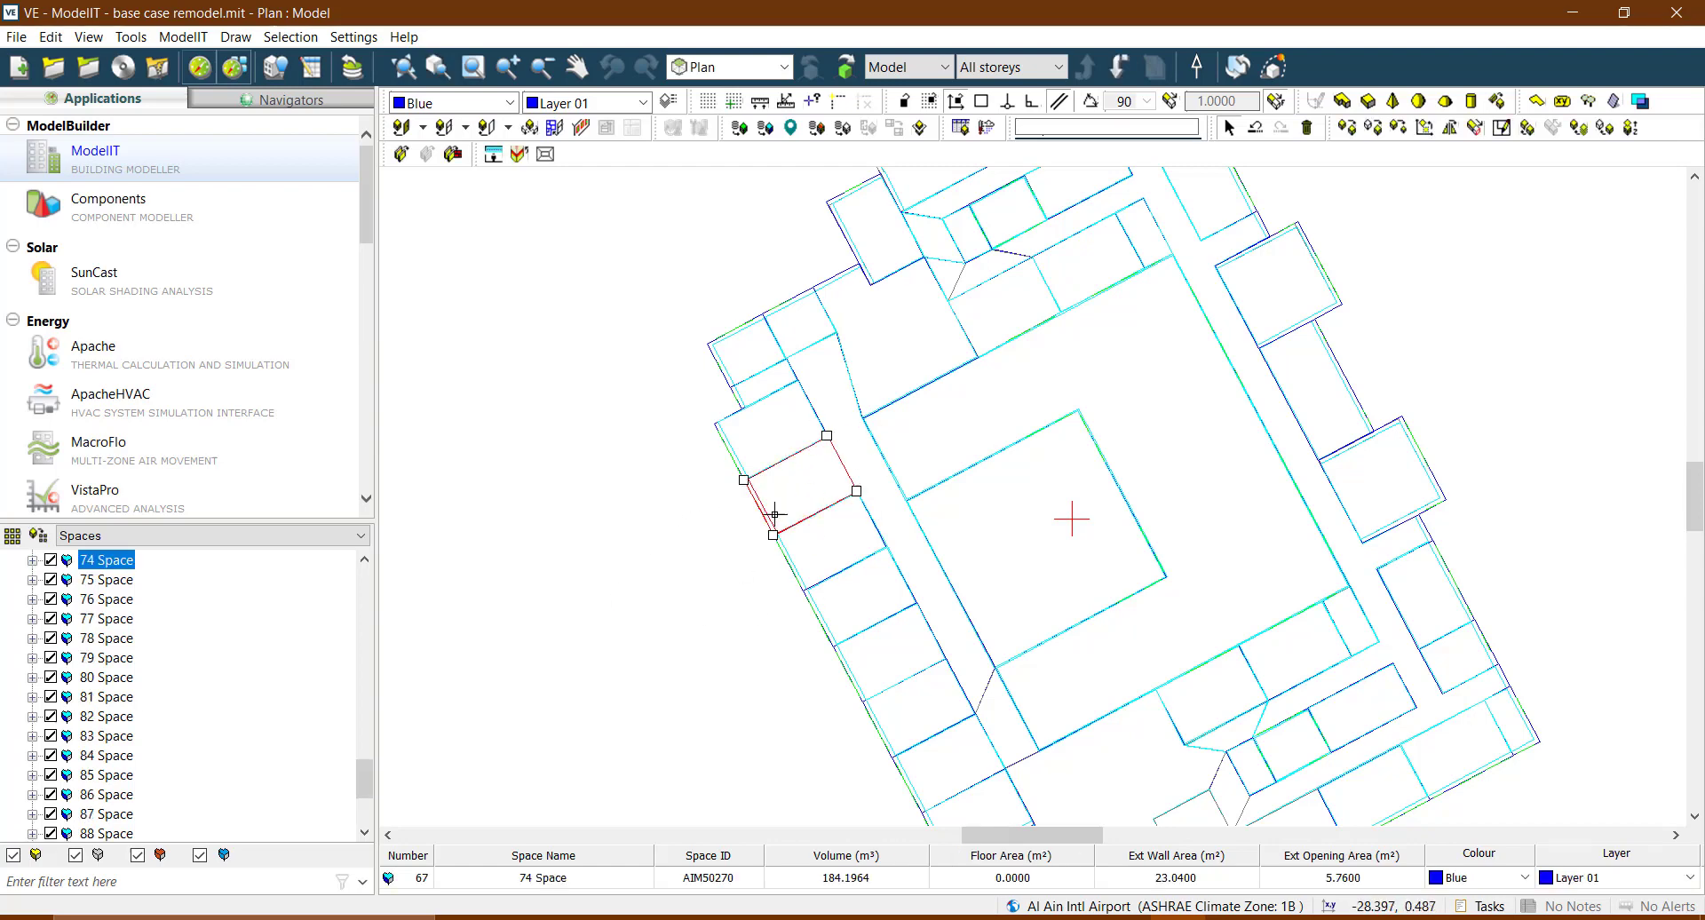
pyautogui.scroll(1, 91, 582)
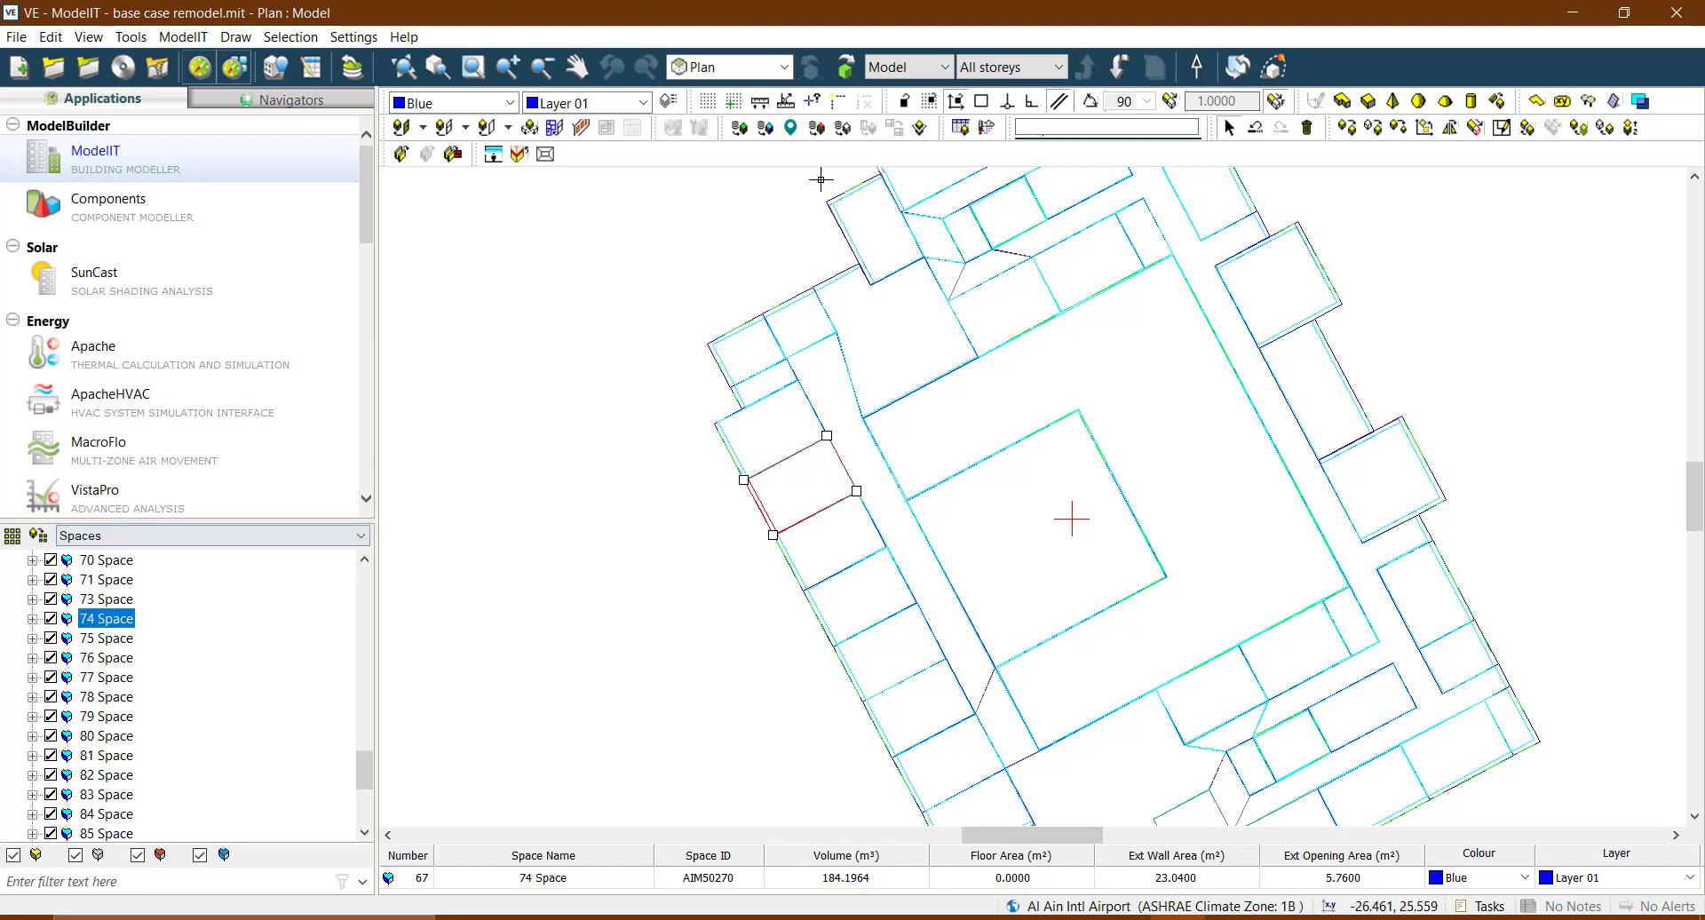
pyautogui.scroll(1, 810, 456)
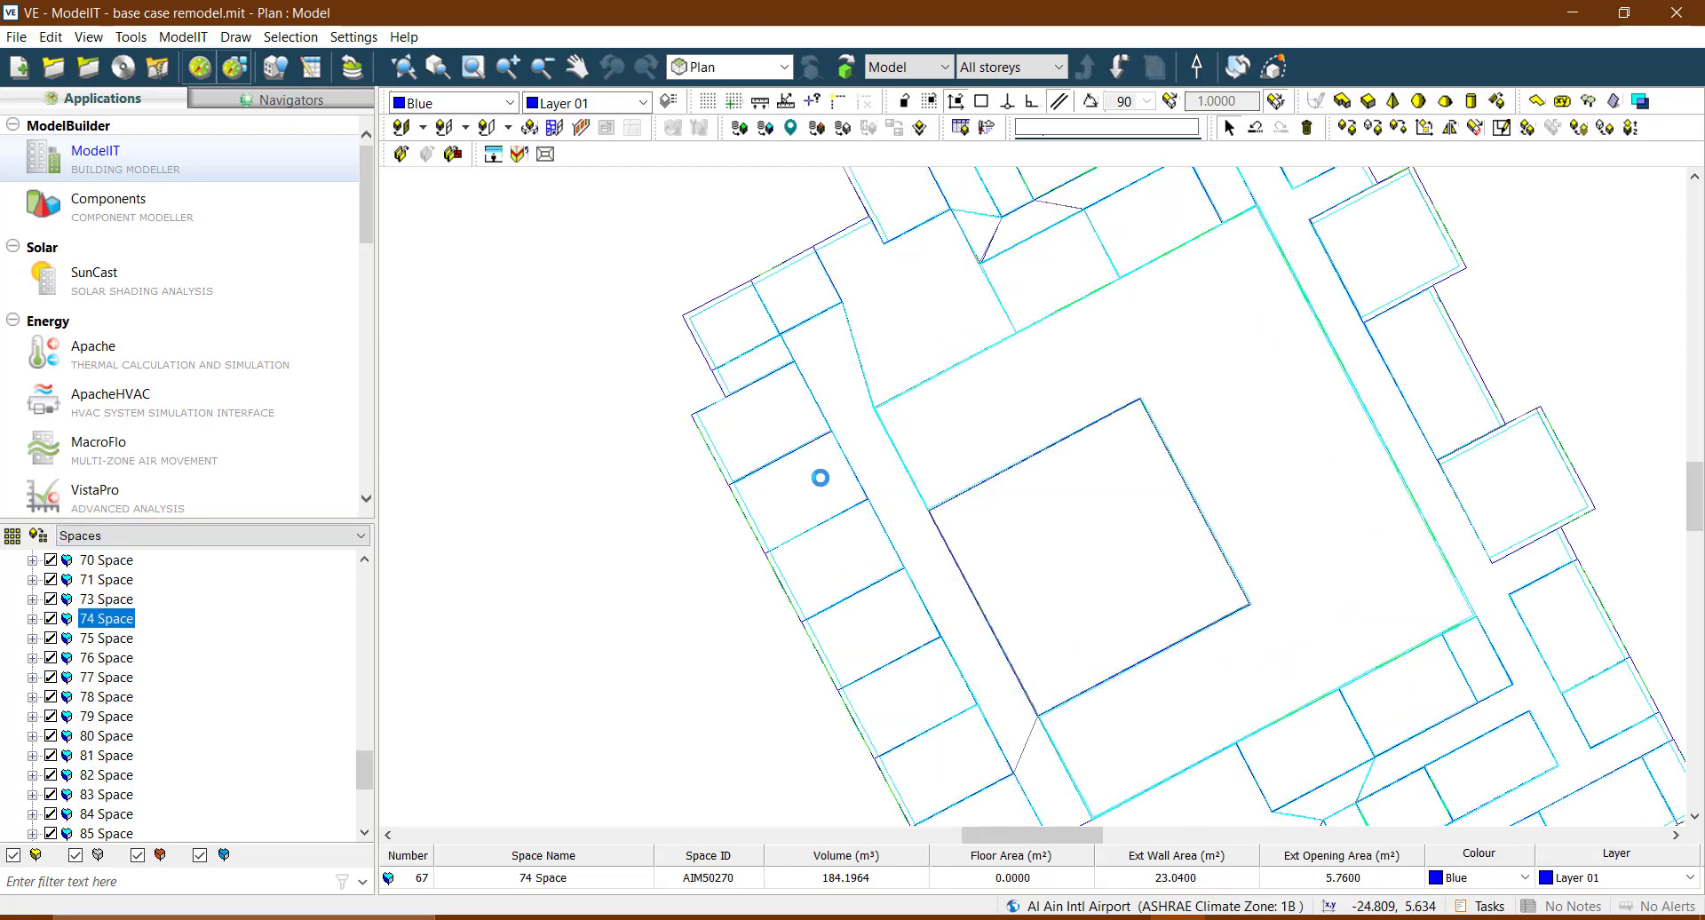
pyautogui.rightClick(812, 484)
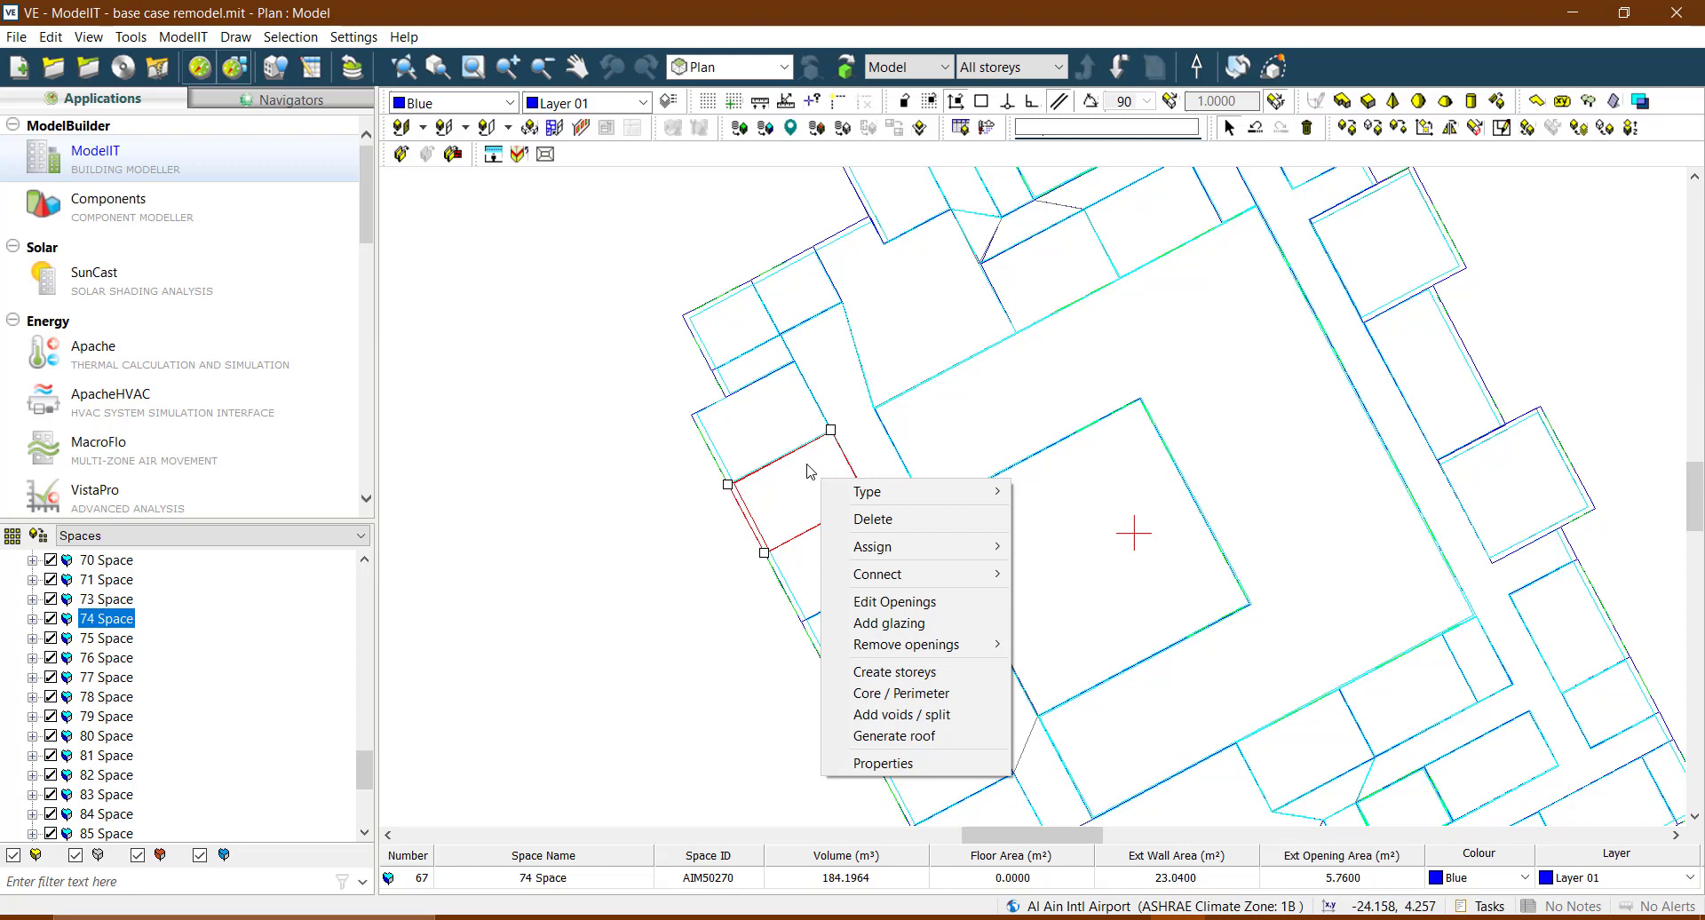
pyautogui.moveTo(1001, 651)
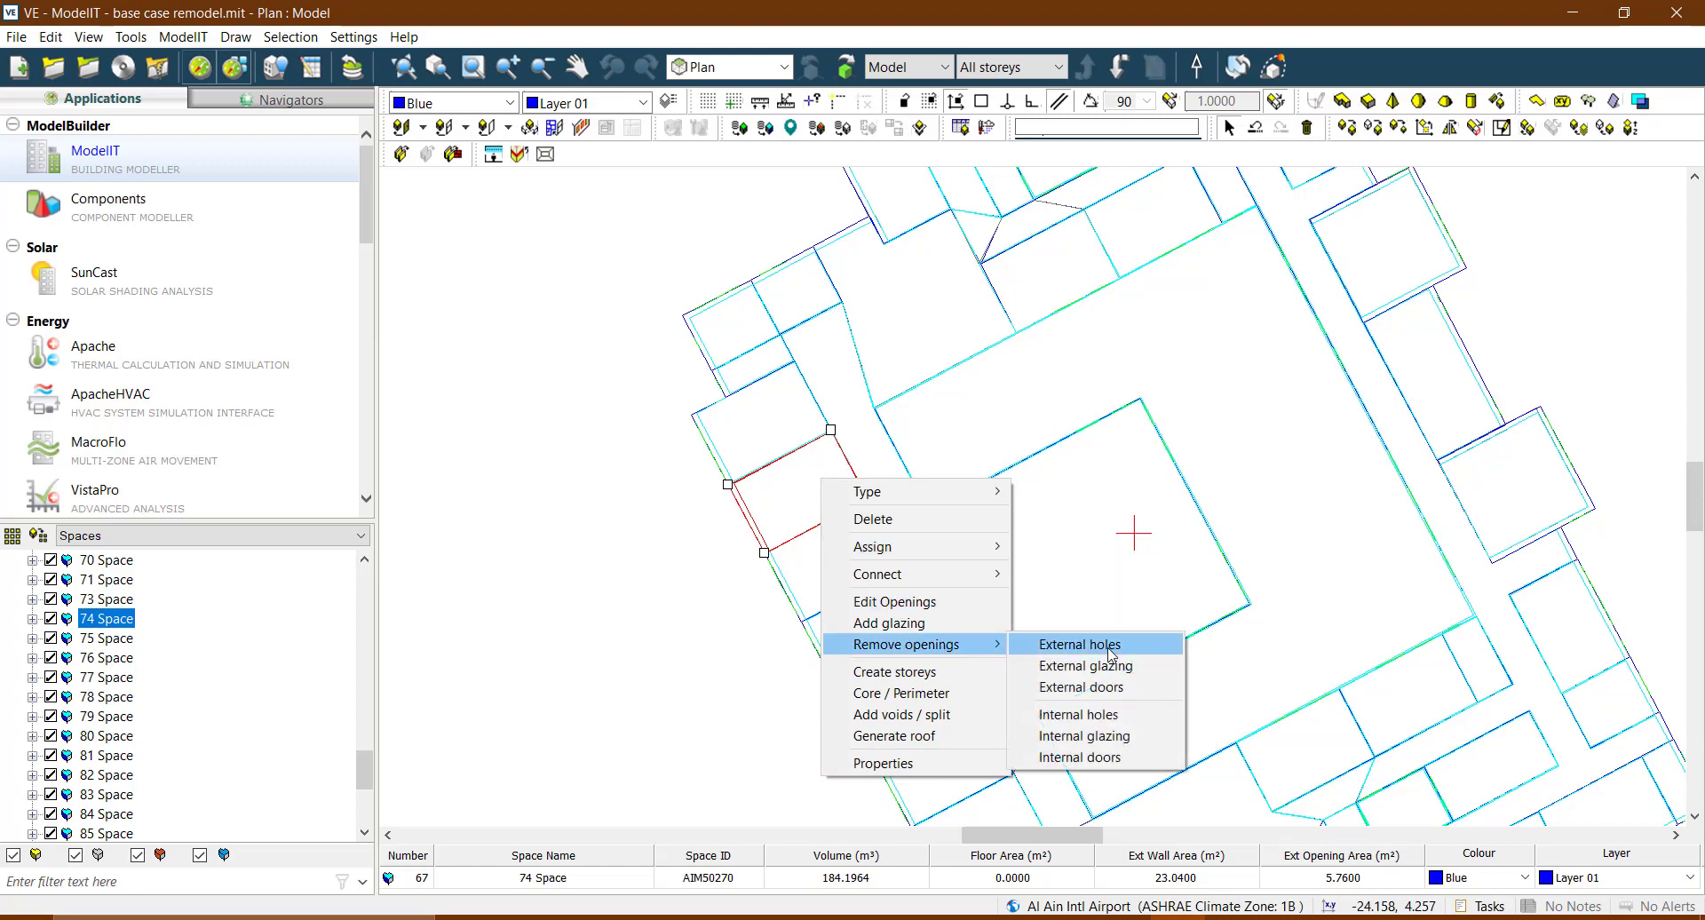
pyautogui.click(708, 574)
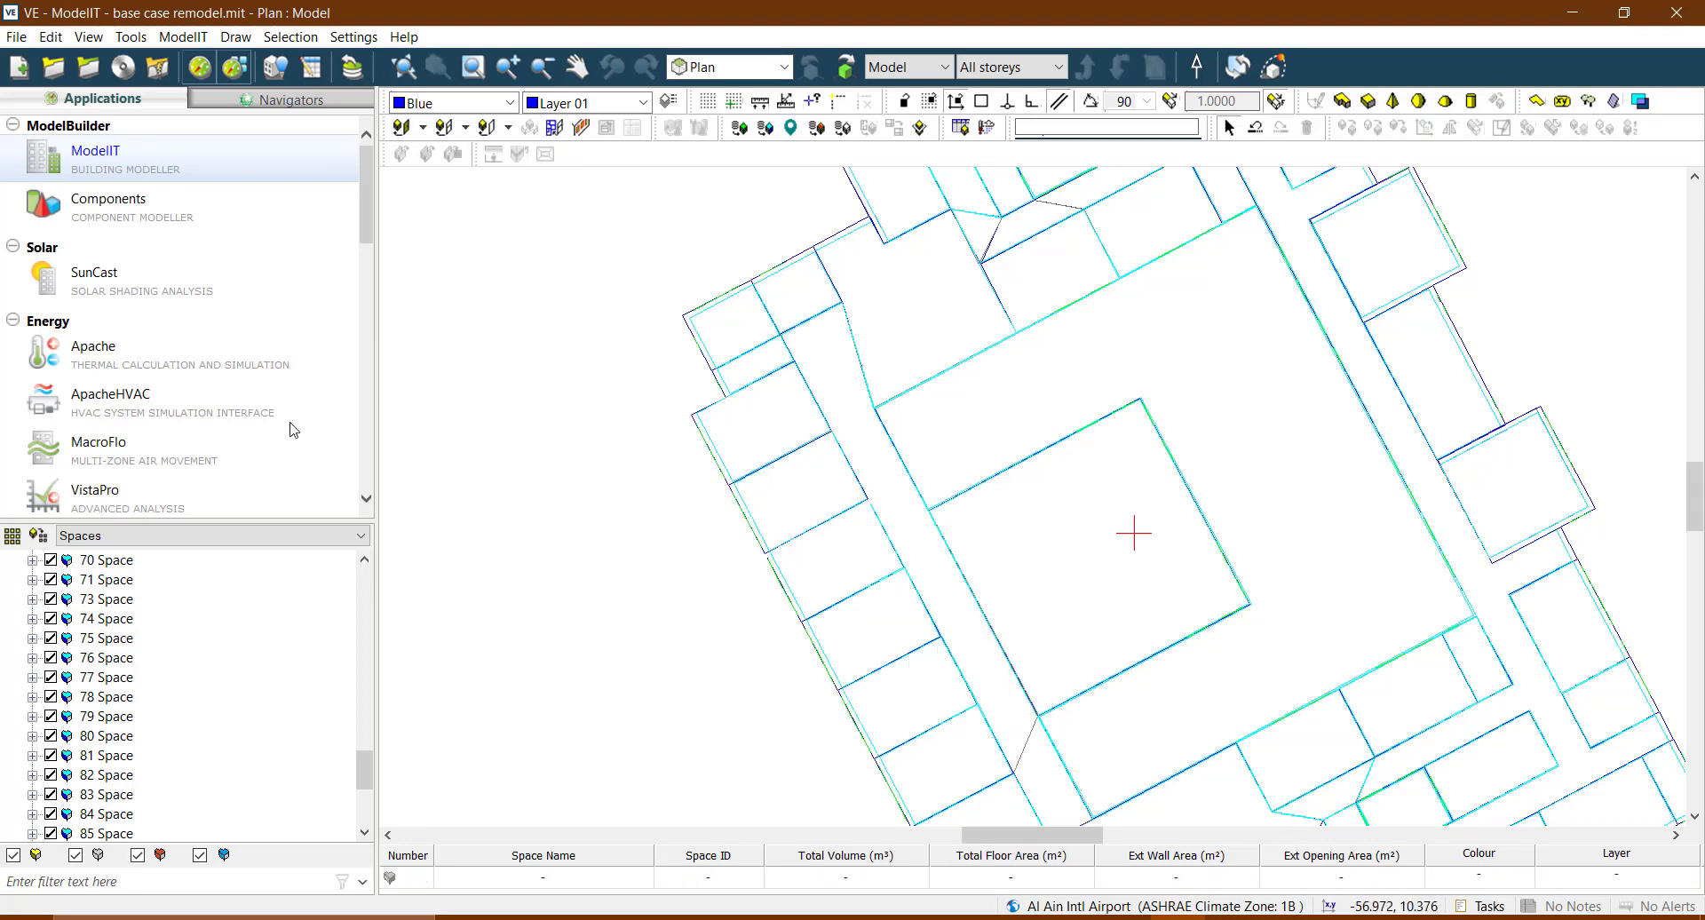
# - Inspect the large central space, 83 Space, within the courtyard area of the plan
pyautogui.scroll(-2, 715, 526)
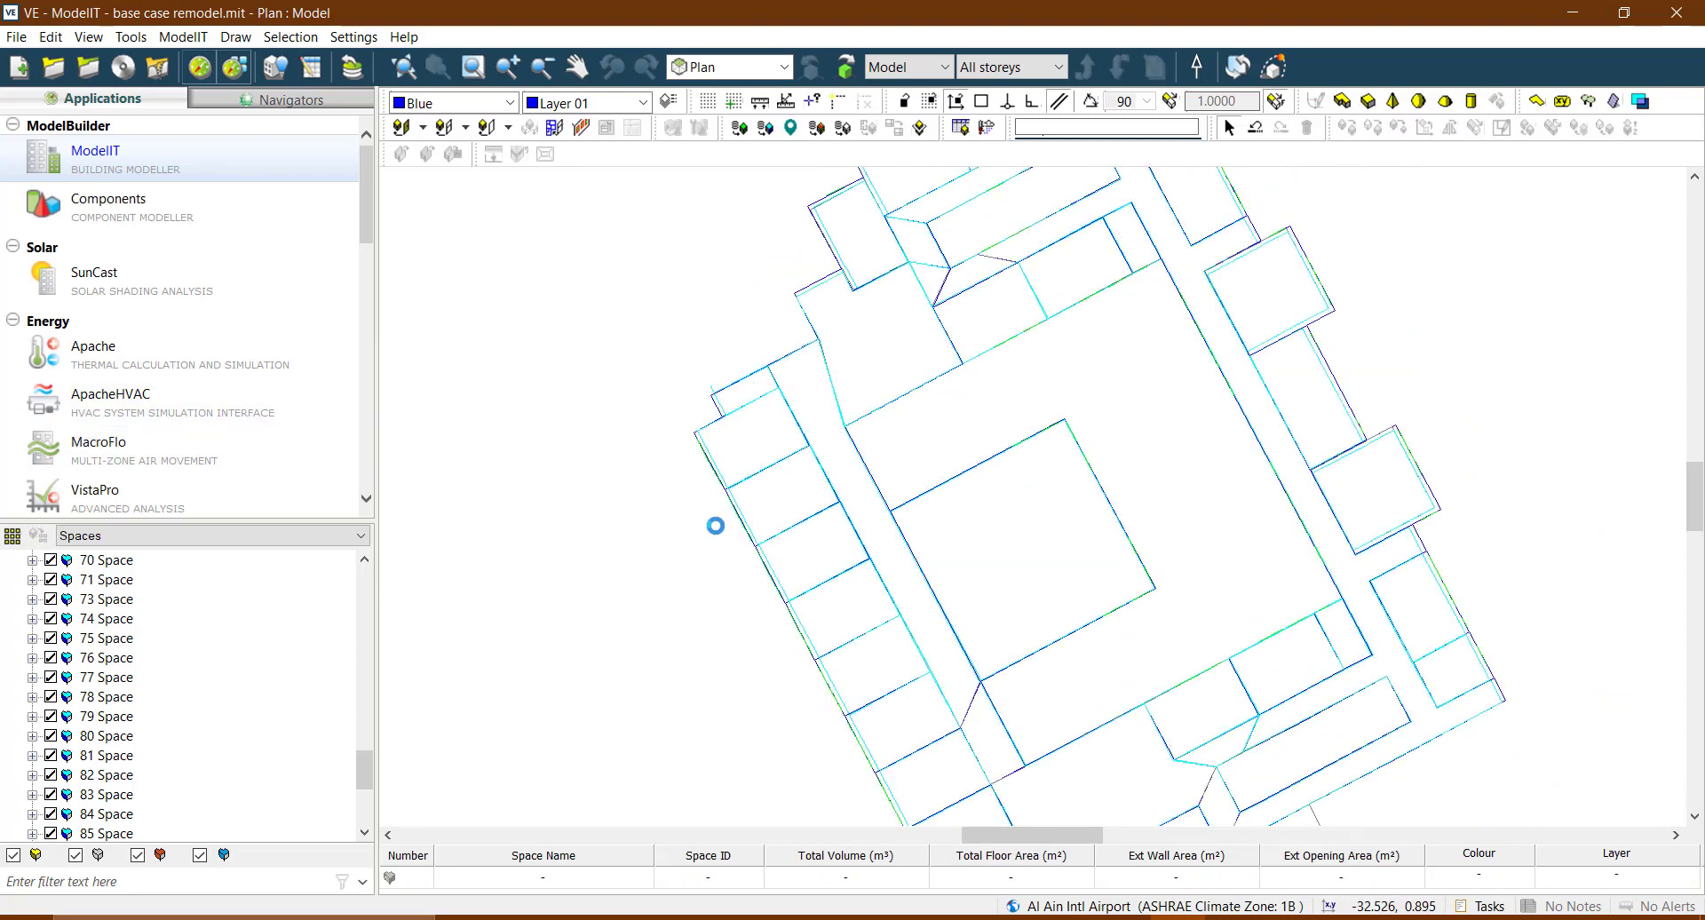
pyautogui.scroll(-3, 735, 524)
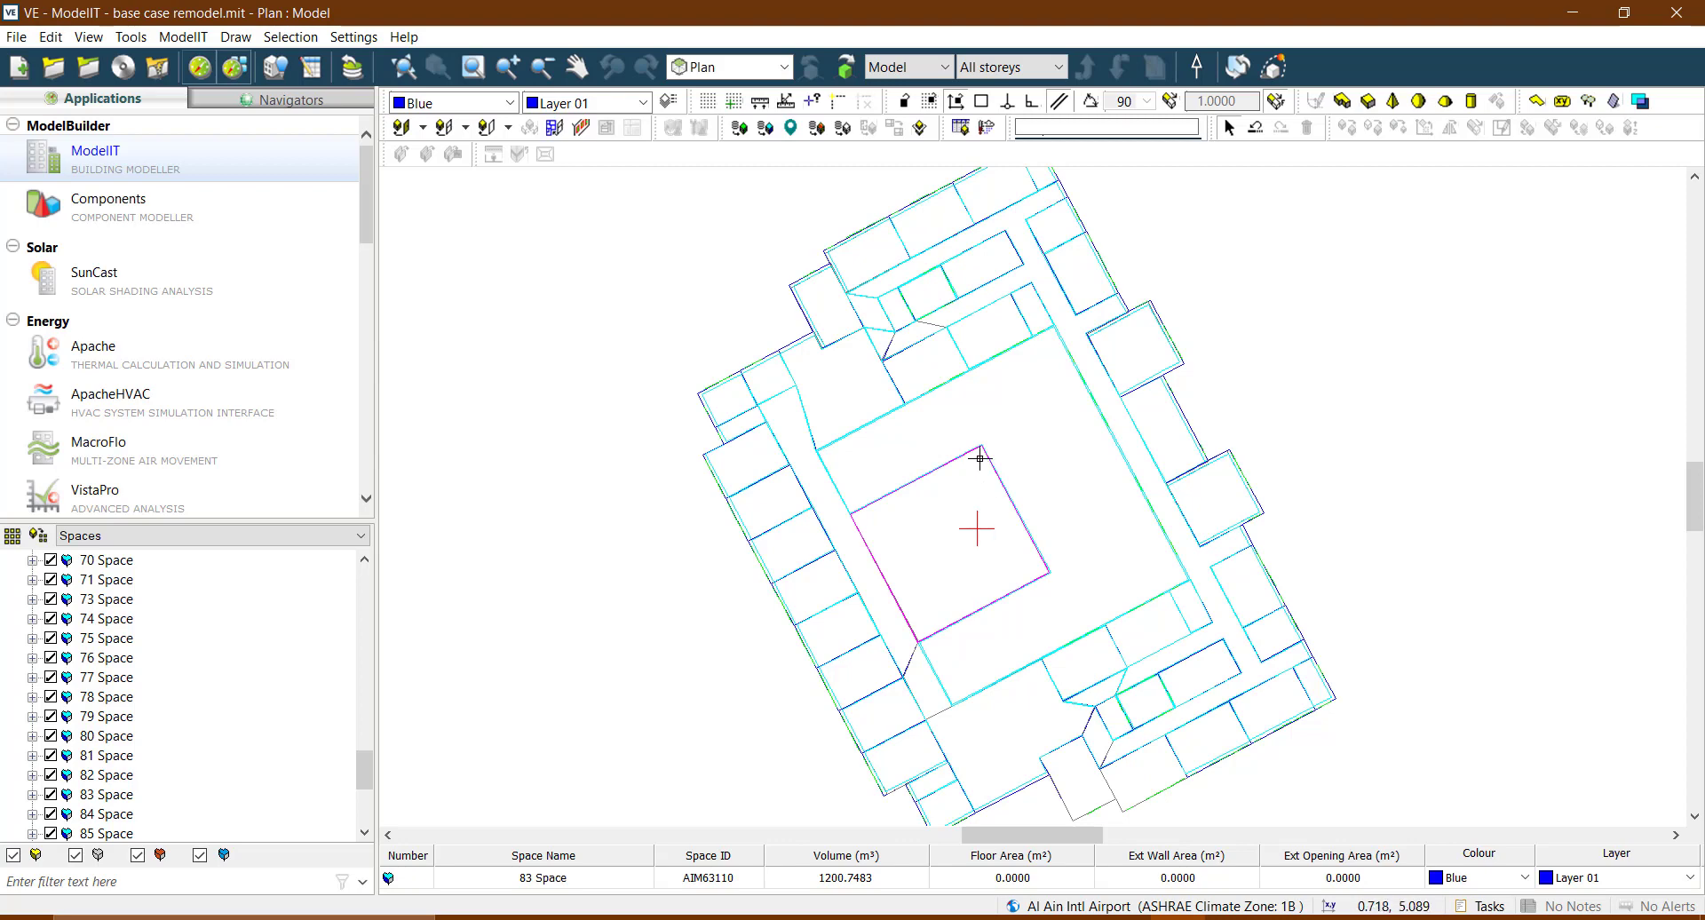
pyautogui.click(979, 535)
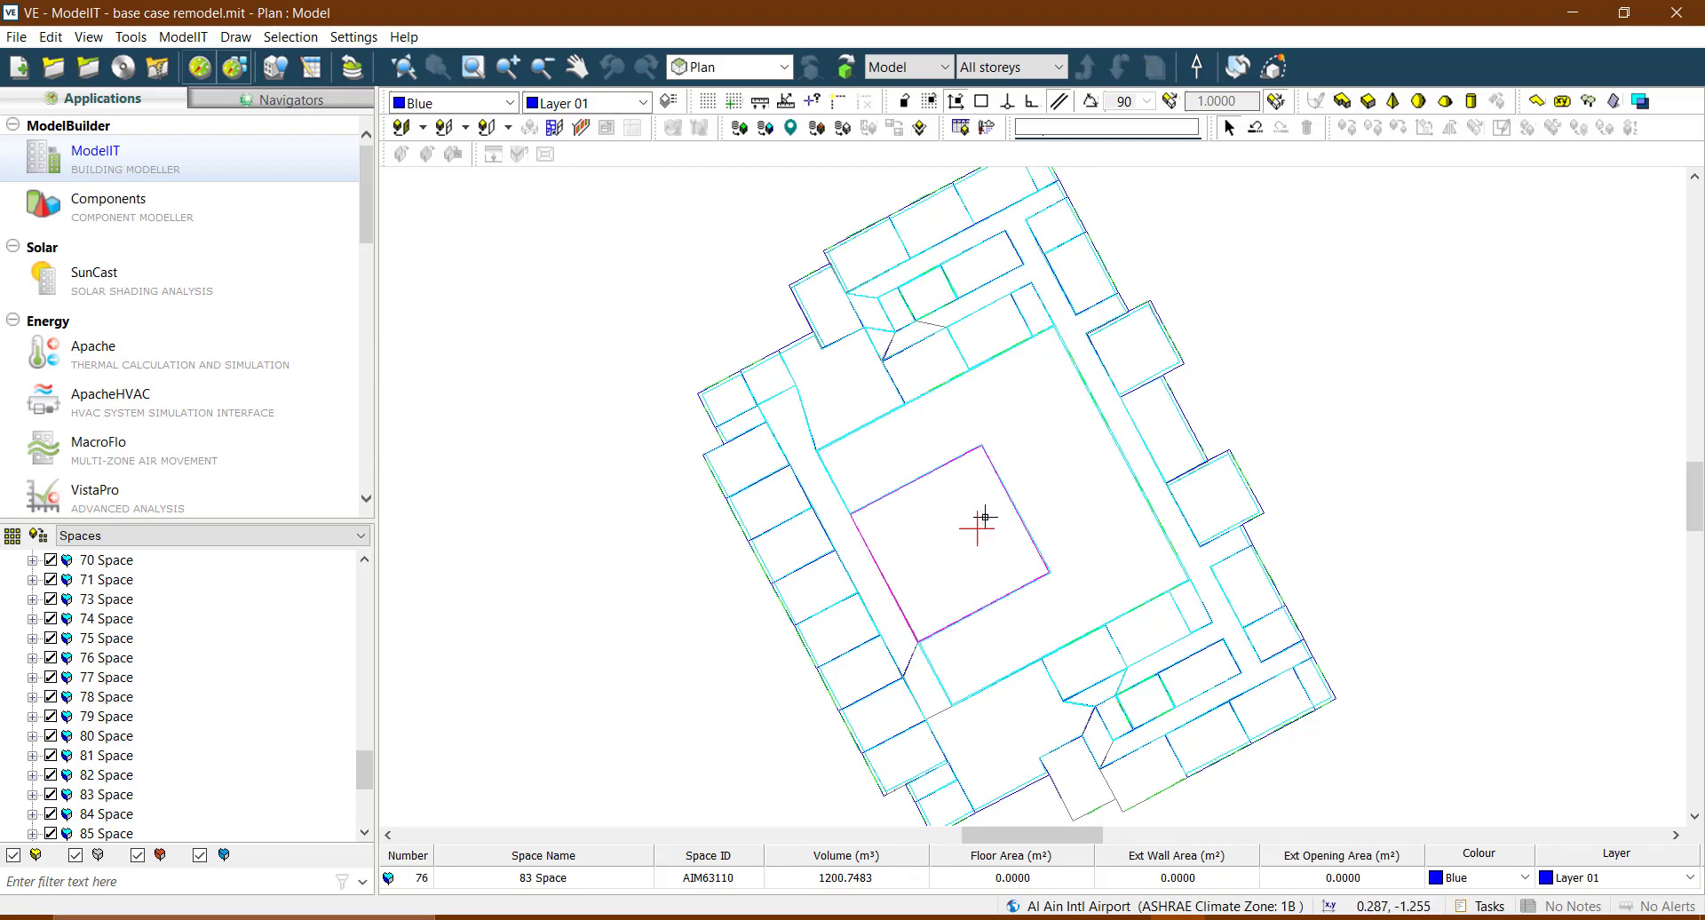
pyautogui.scroll(1, 995, 509)
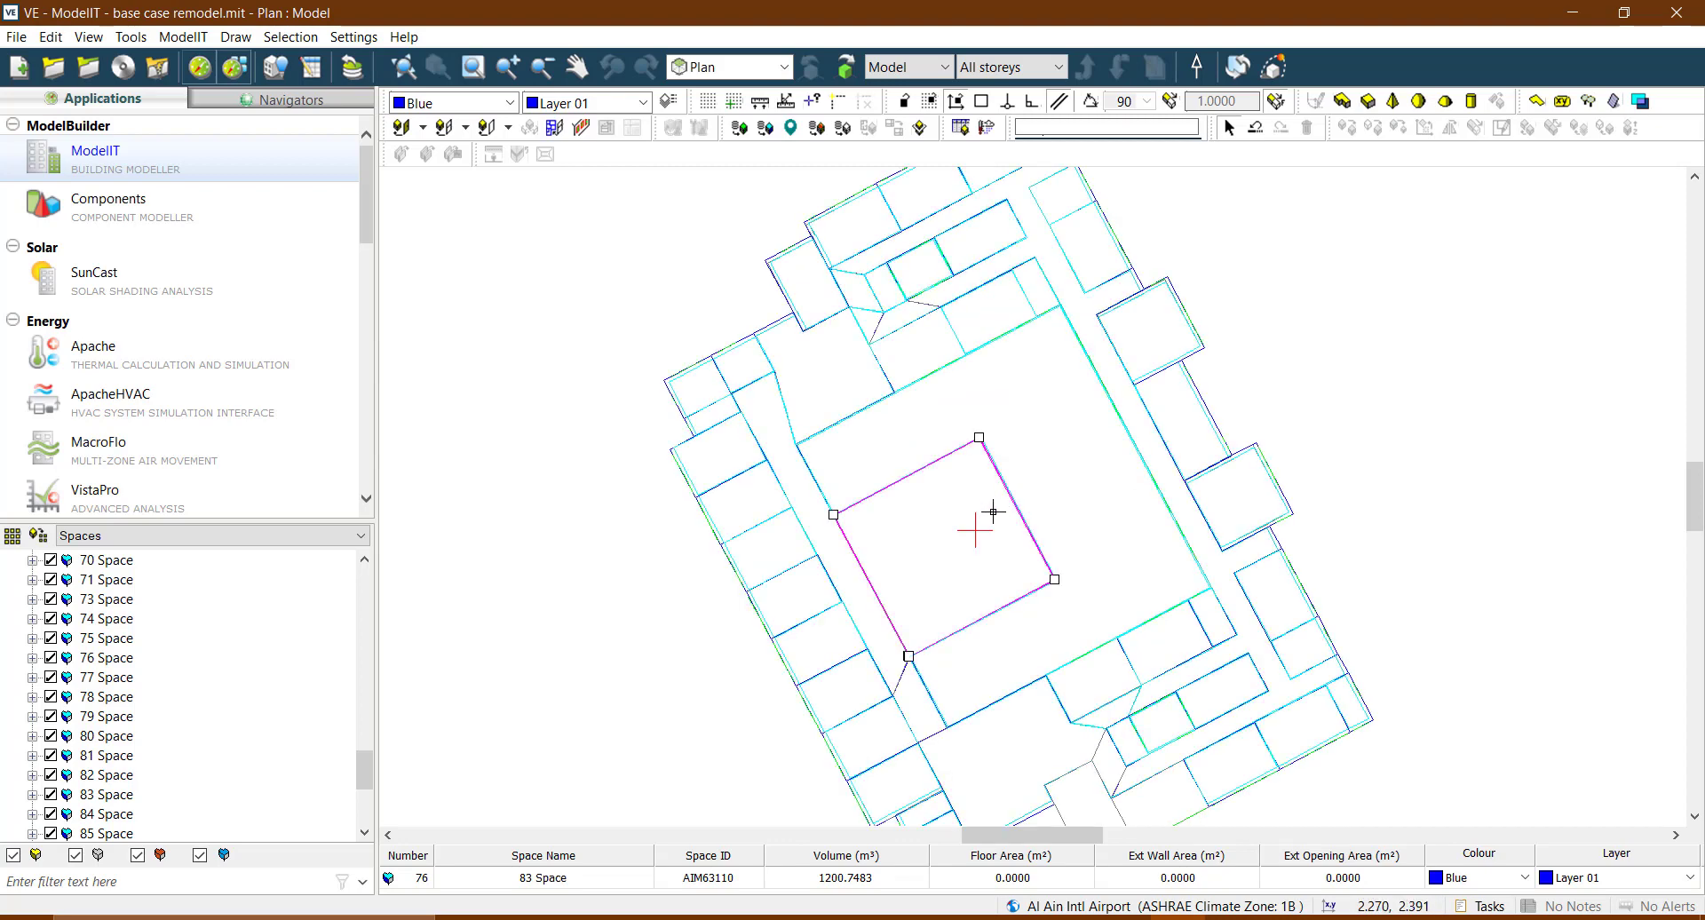